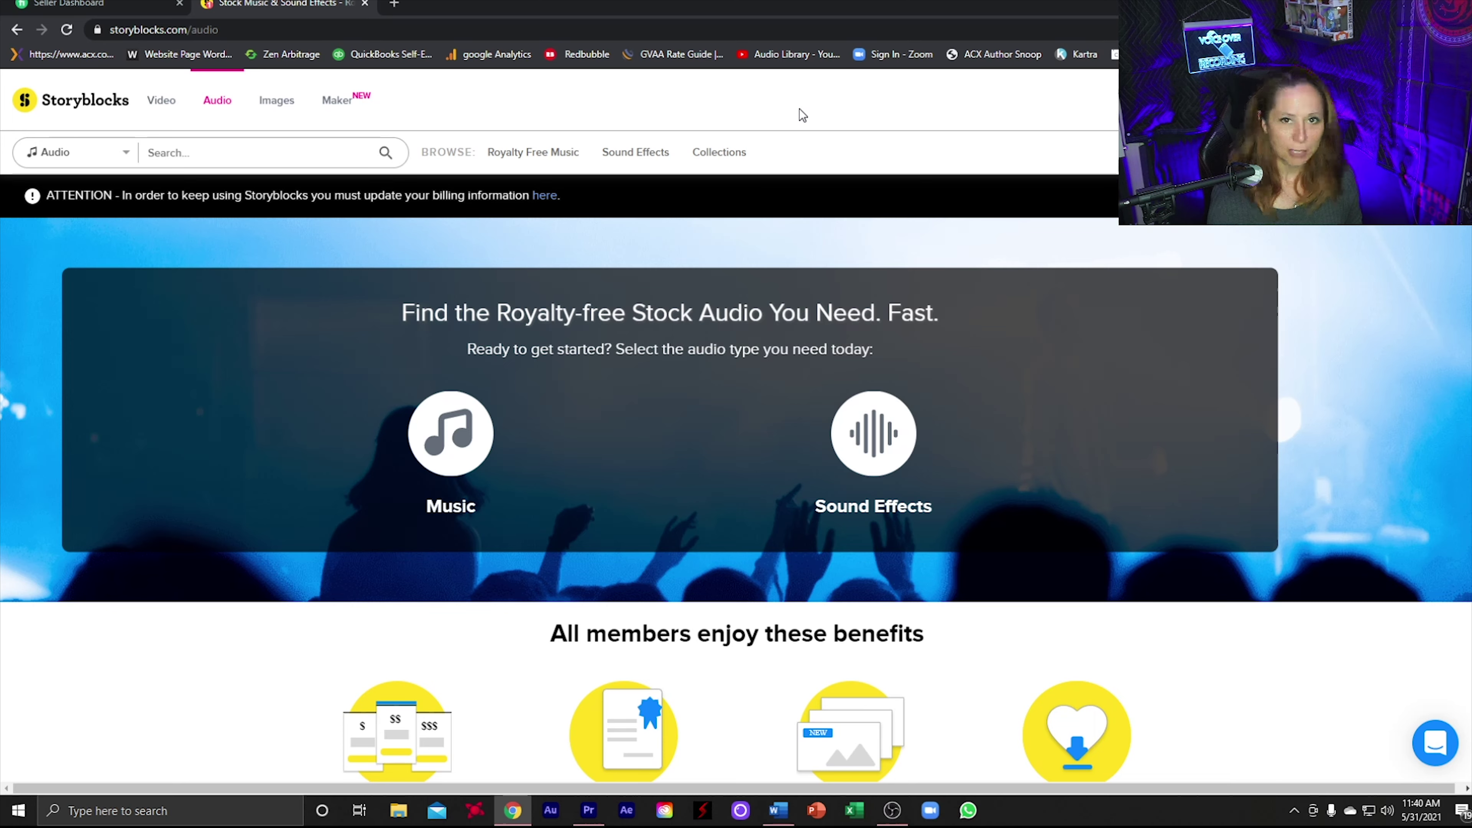
Step: Search the Storyblocks stock video library for "nature landscape"
left_click(161, 100)
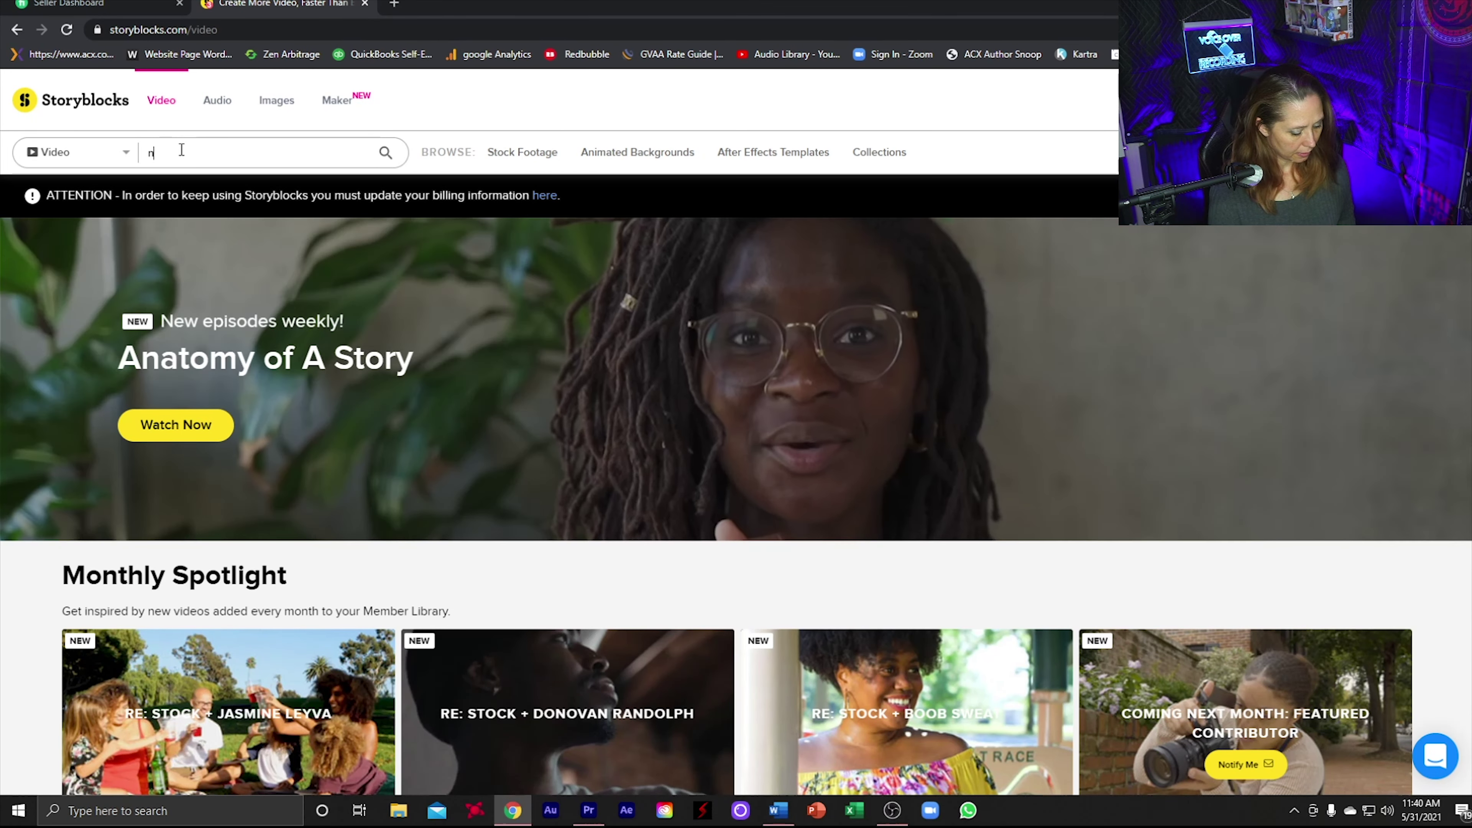
type("nature landscape")
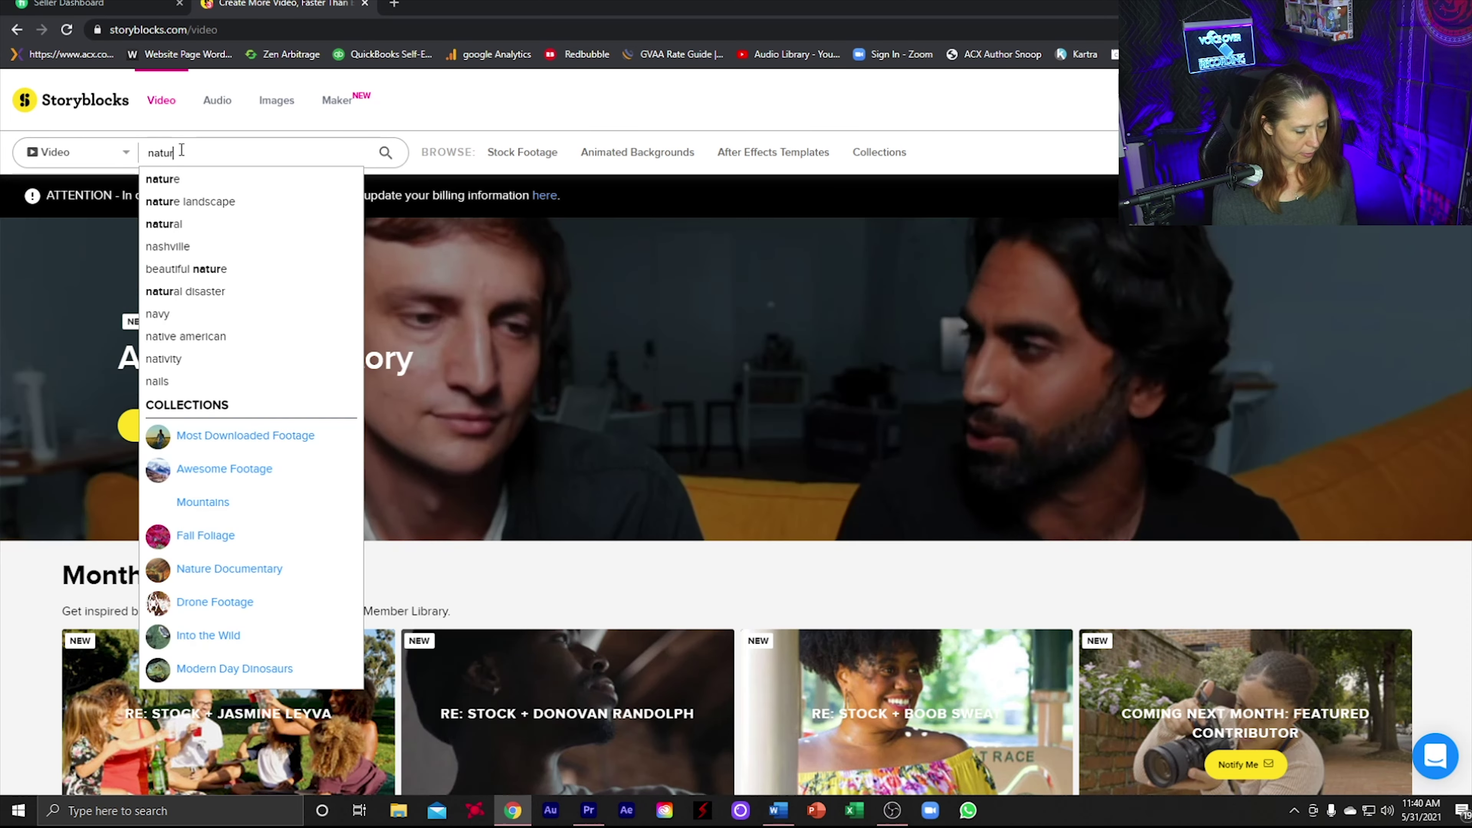
key("Return")
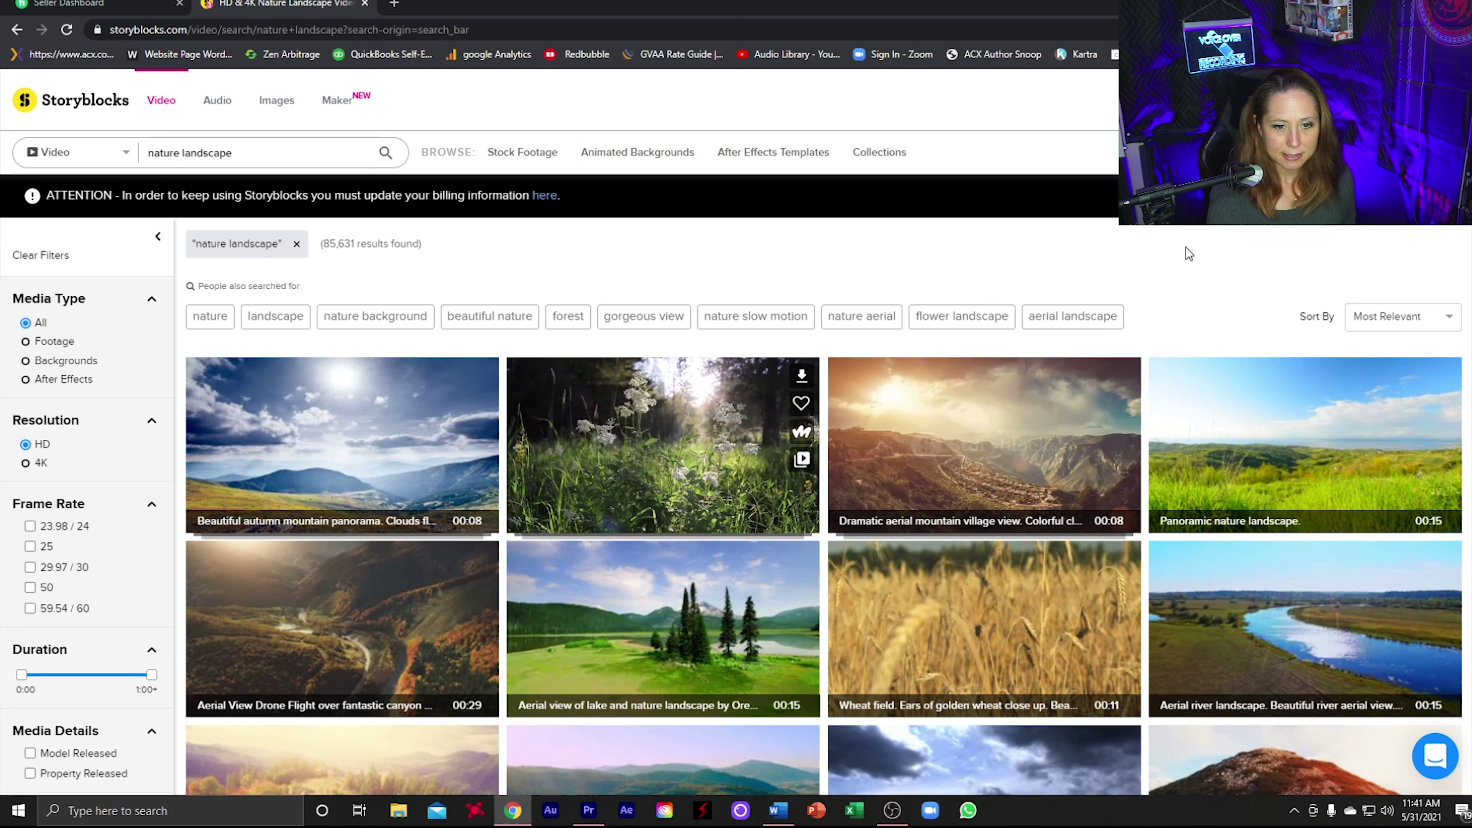
Step: Browse the nature landscape clips and download the shoreline panorama with the rocky sea peak in HDMP4 format
scroll(1185, 245, "down", 3)
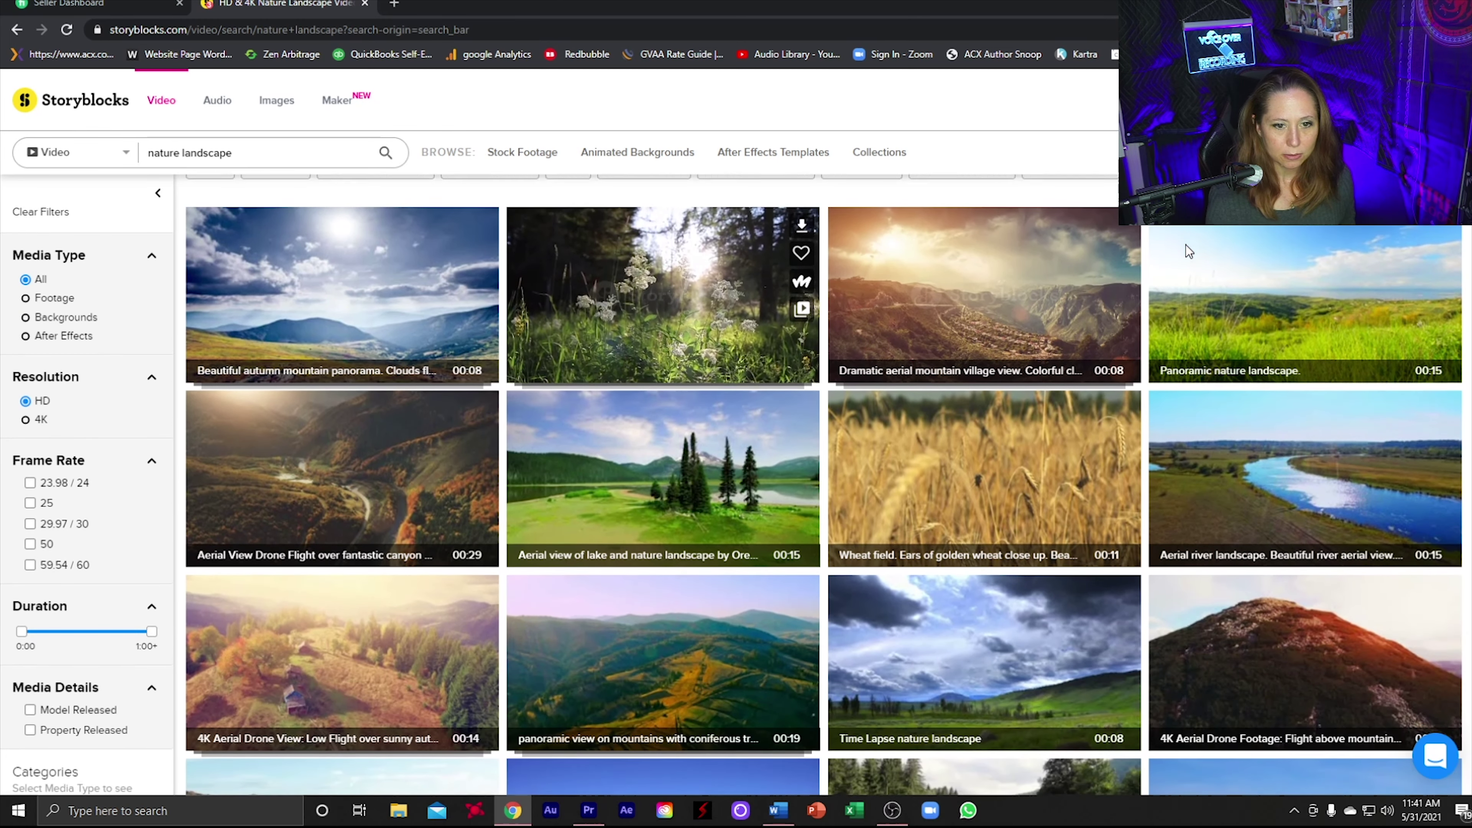
mouse_move(1242, 310)
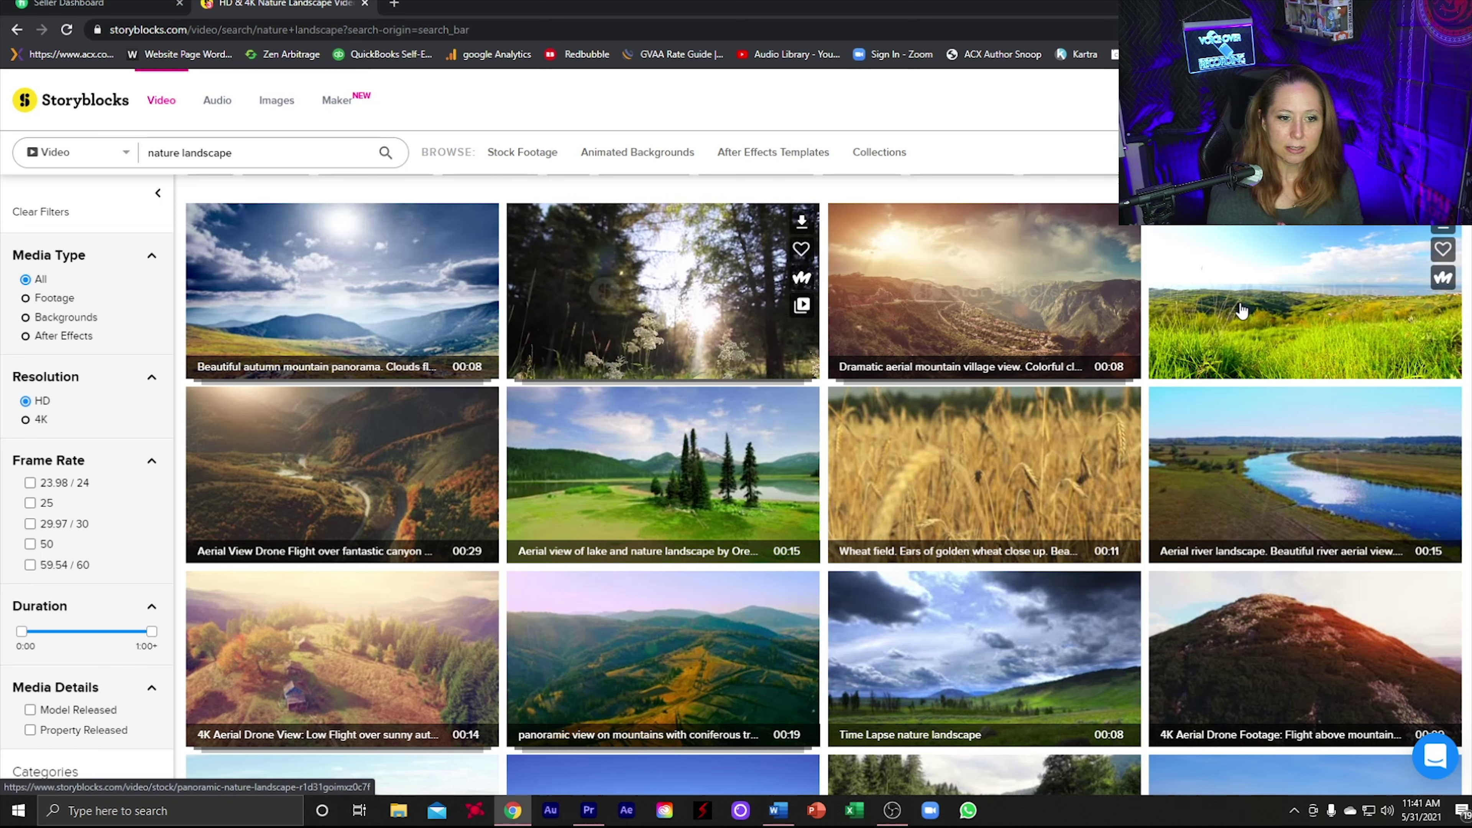
mouse_move(985, 311)
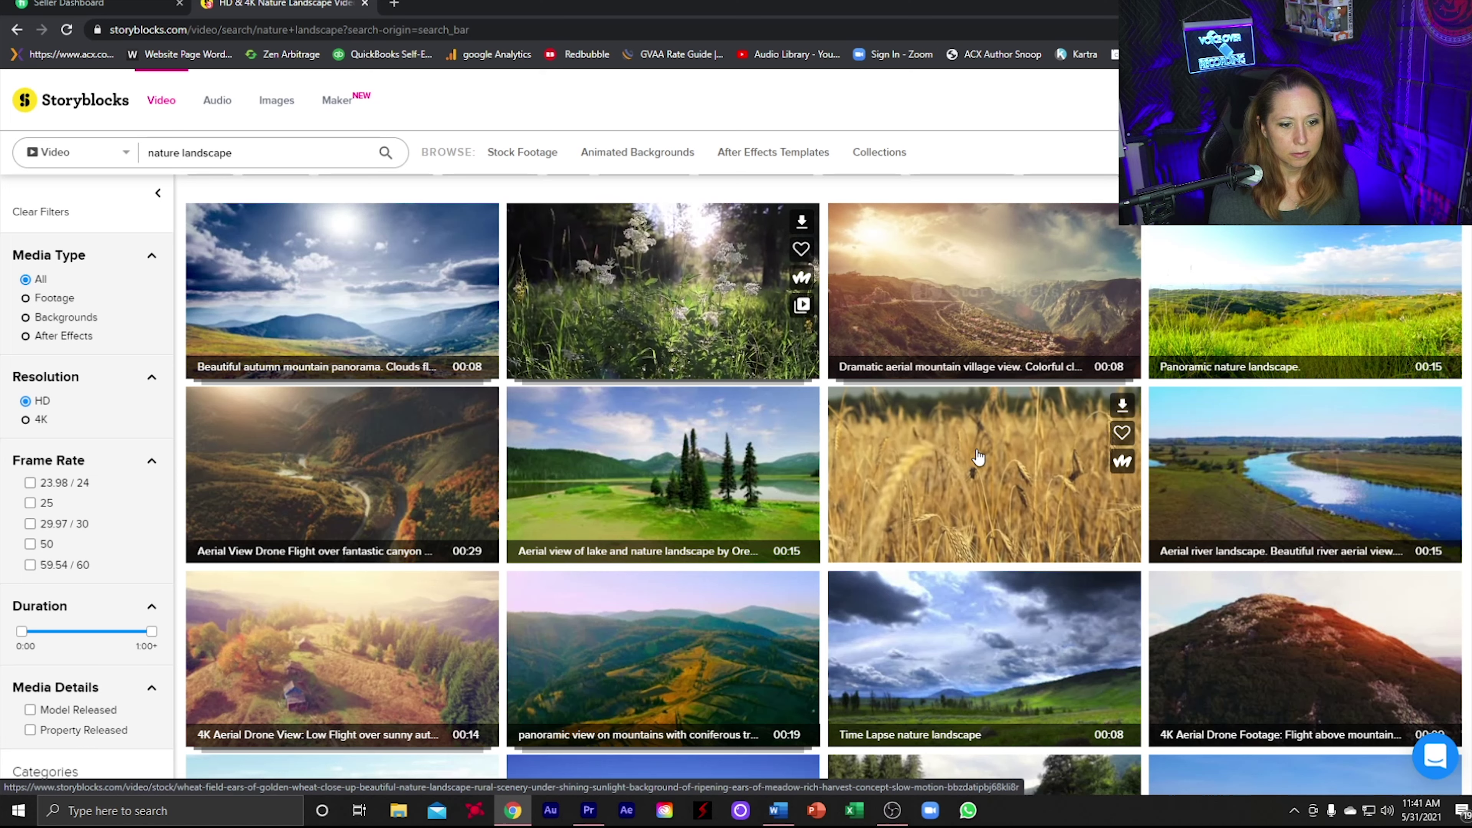
mouse_move(659, 475)
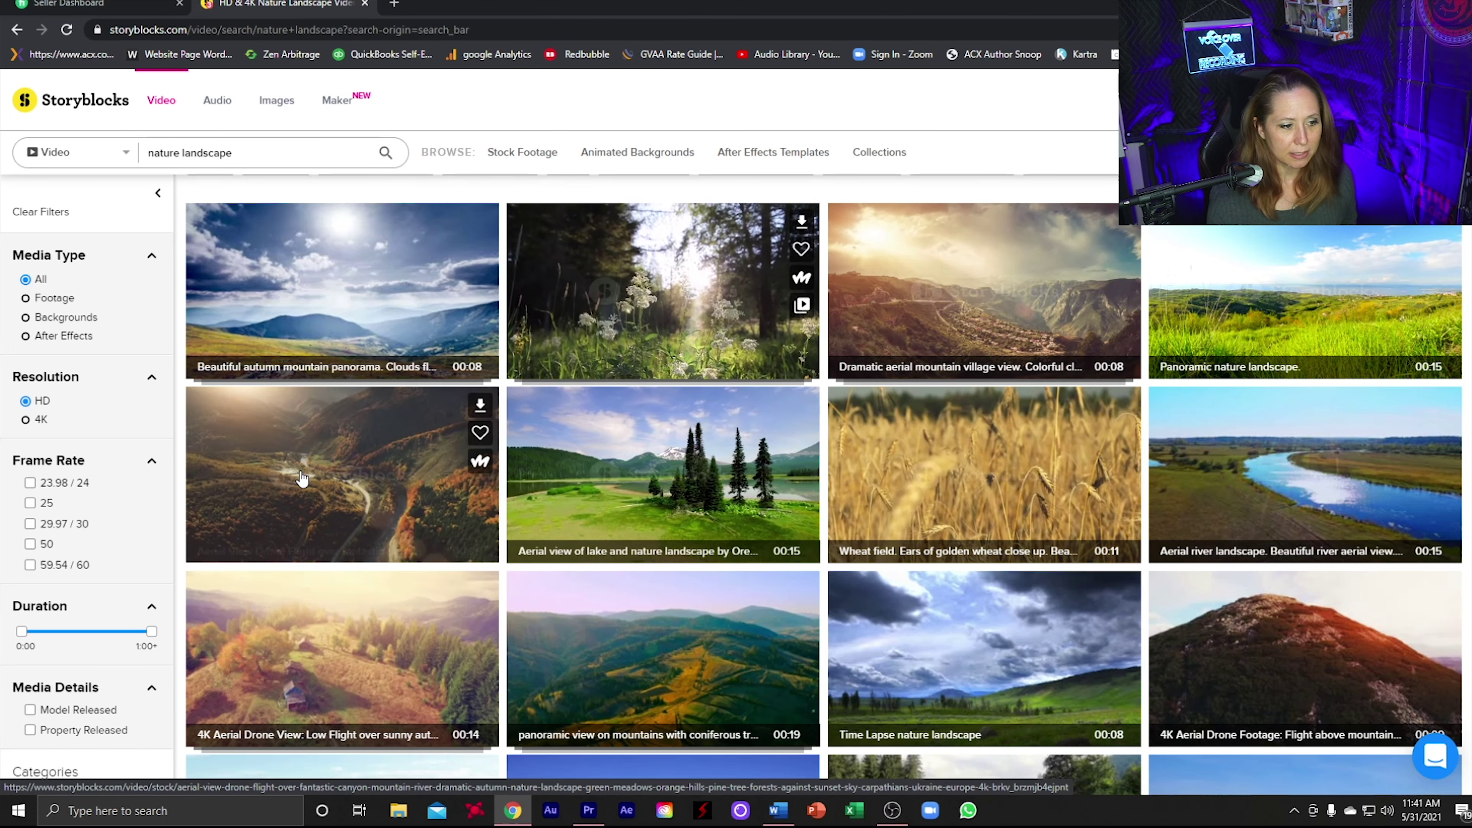
scroll(686, 410, "down", 10)
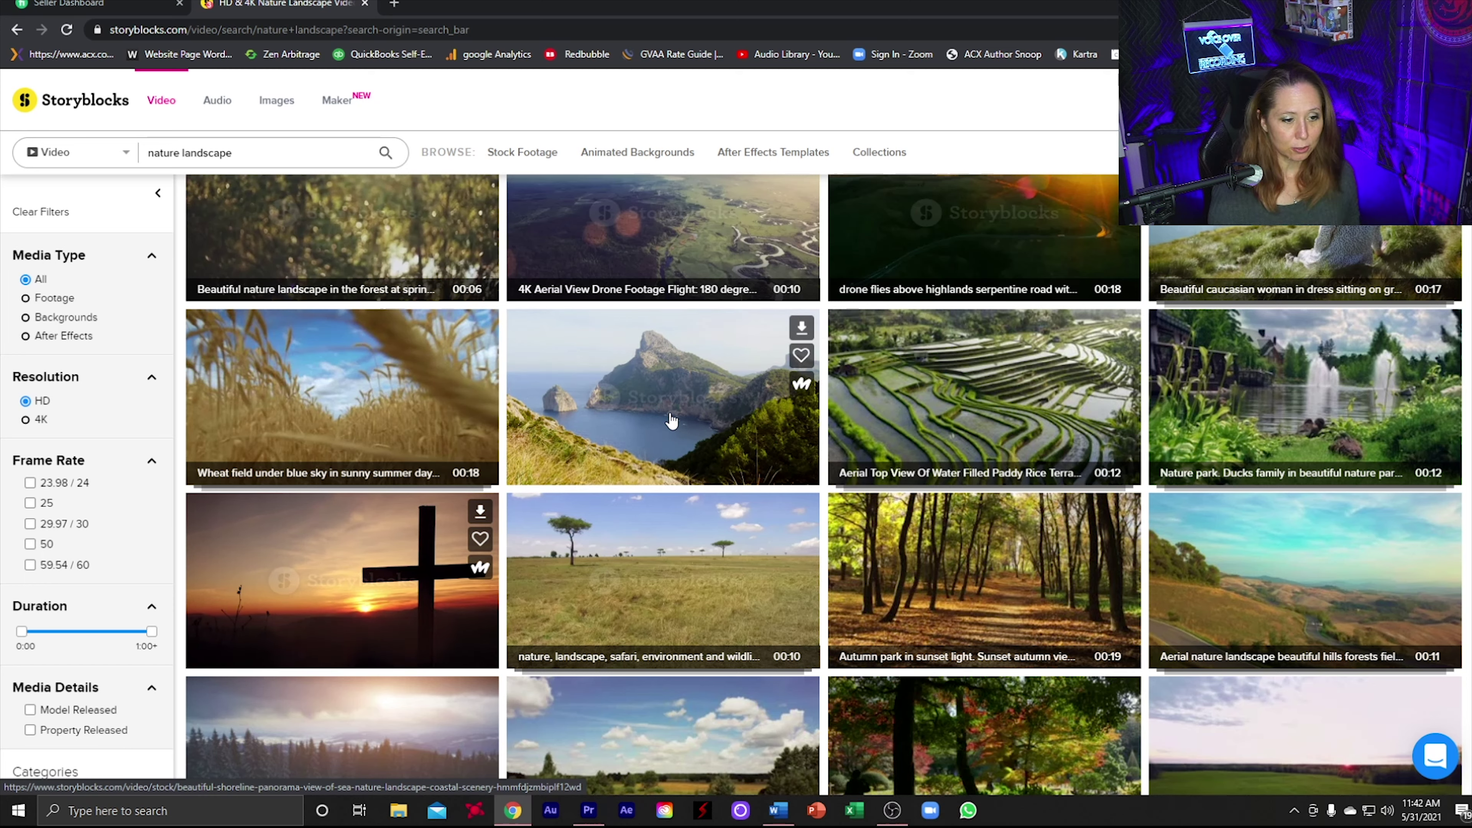
left_click(803, 328)
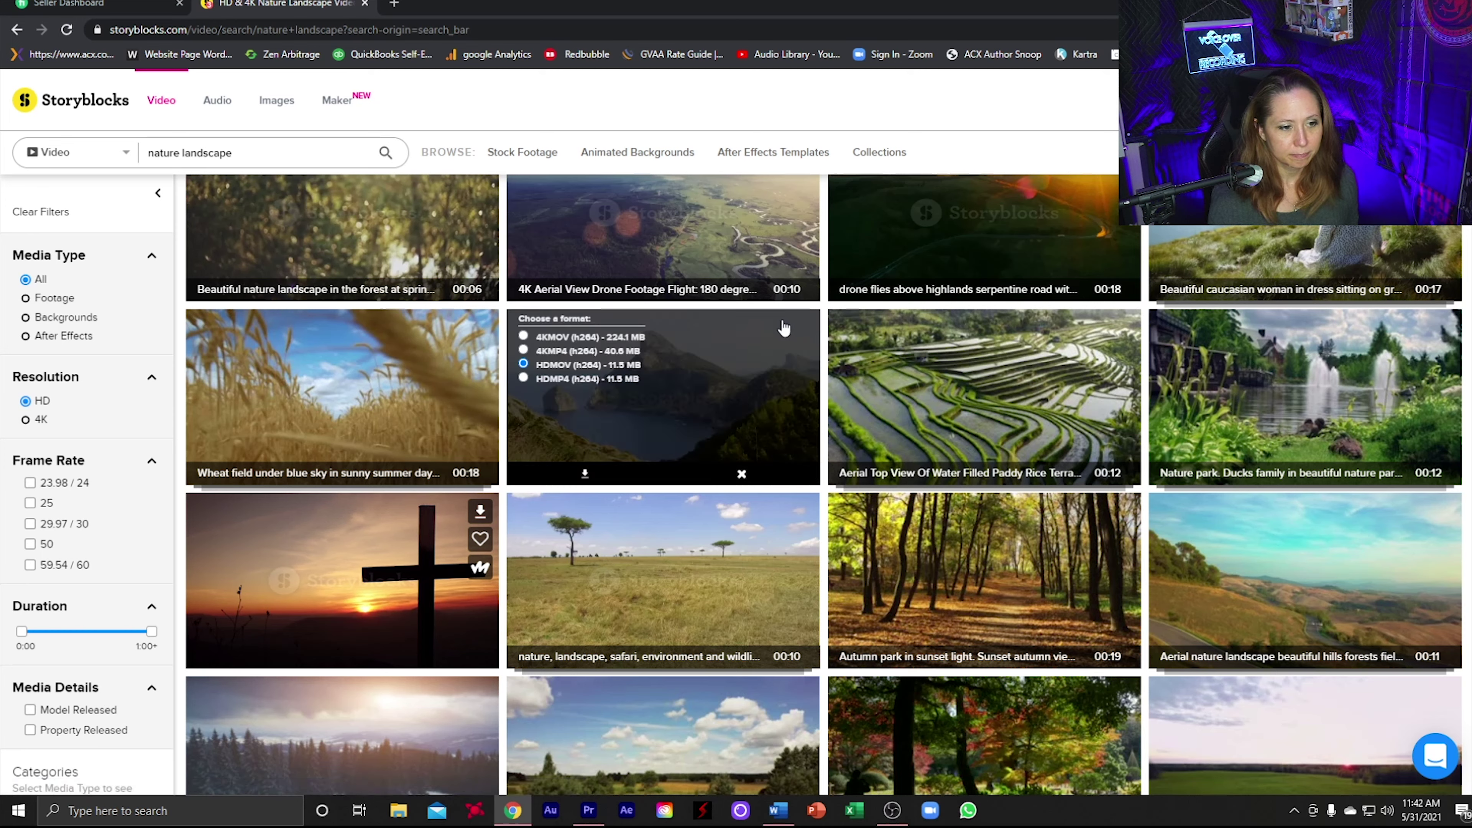
left_click(594, 474)
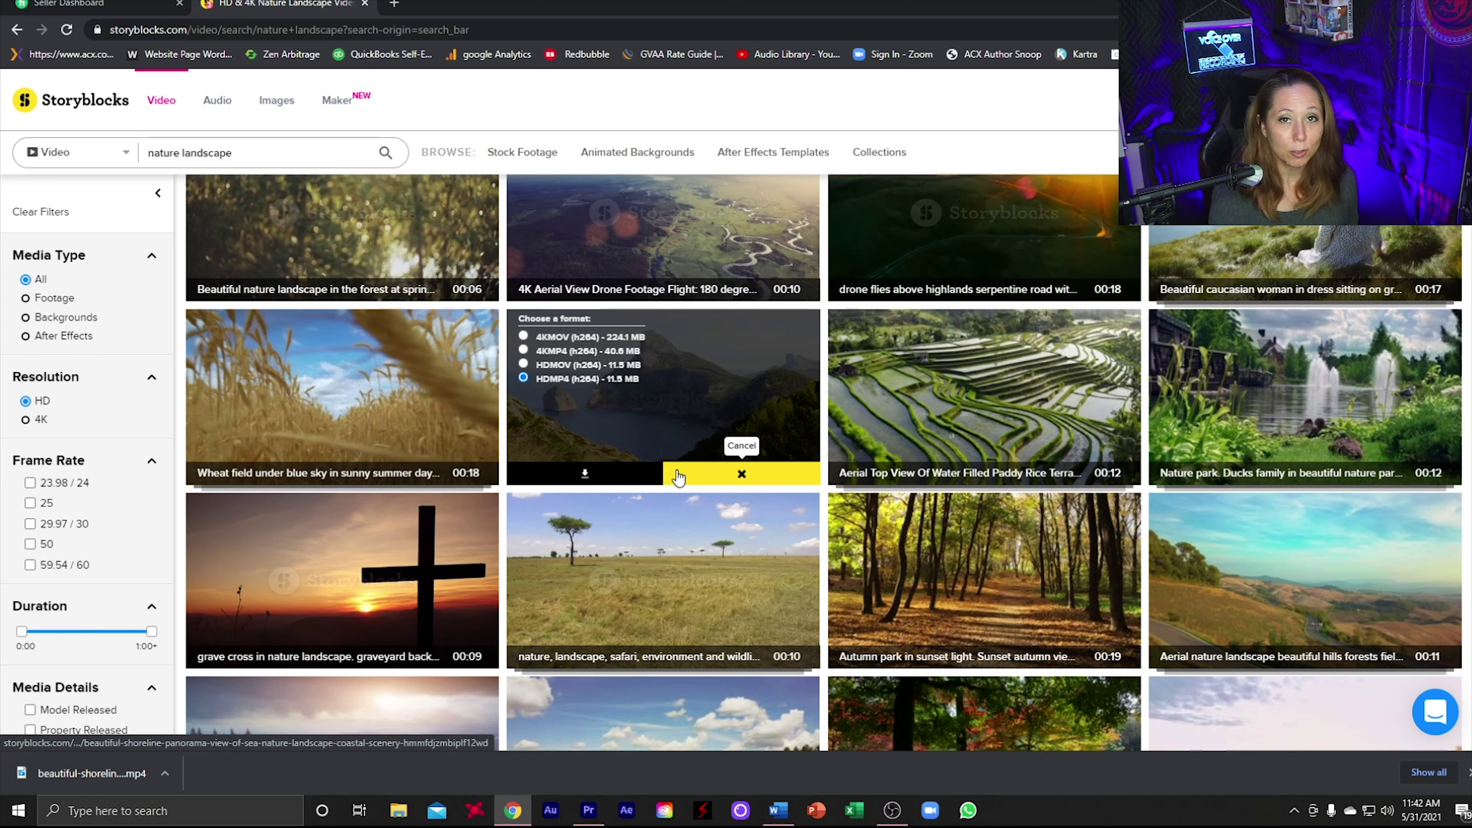
Step: Search the Storyblocks stock audio library for "relaxing"
left_click(225, 103)
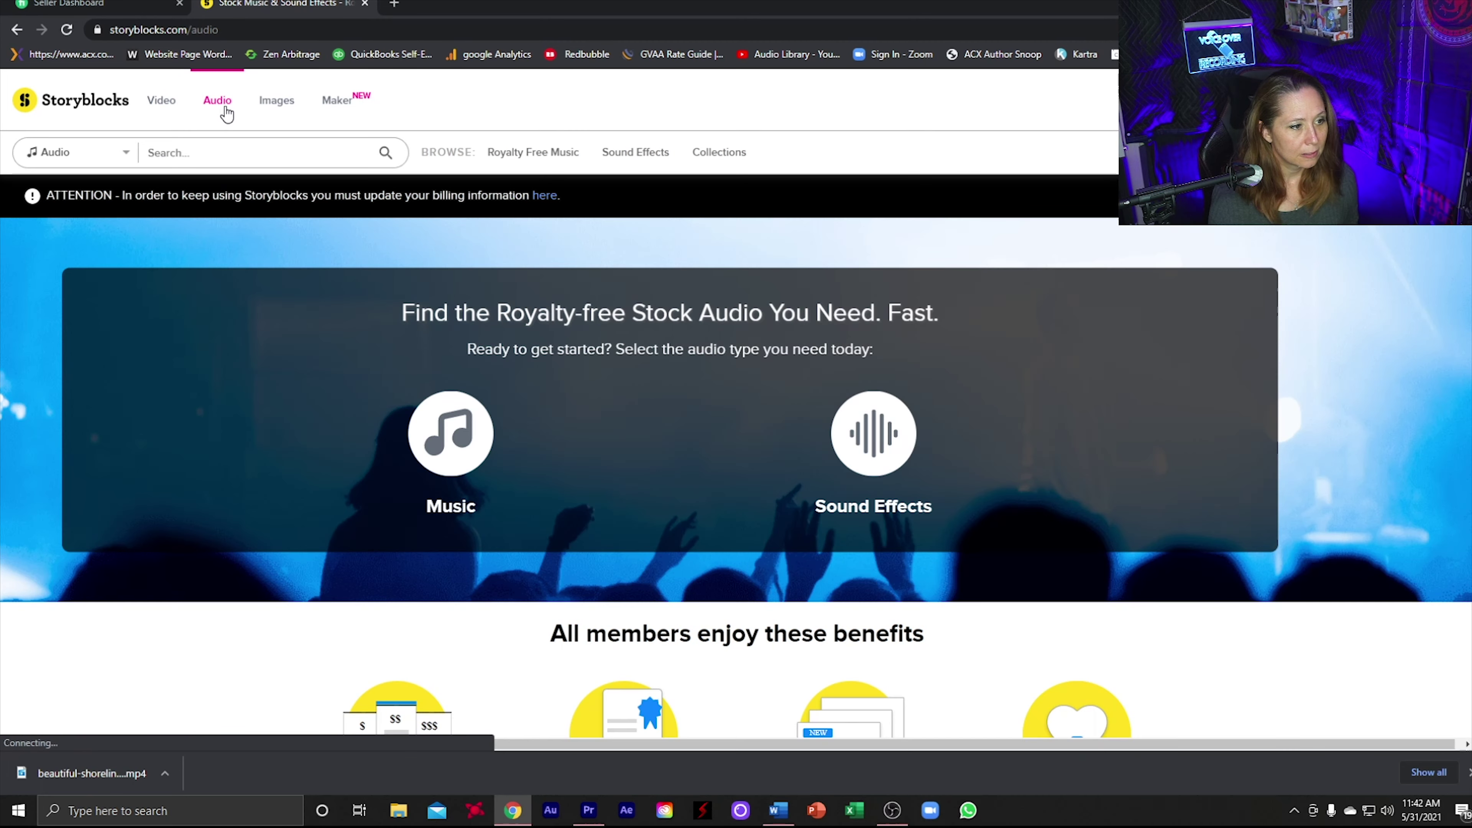
left_click(178, 152)
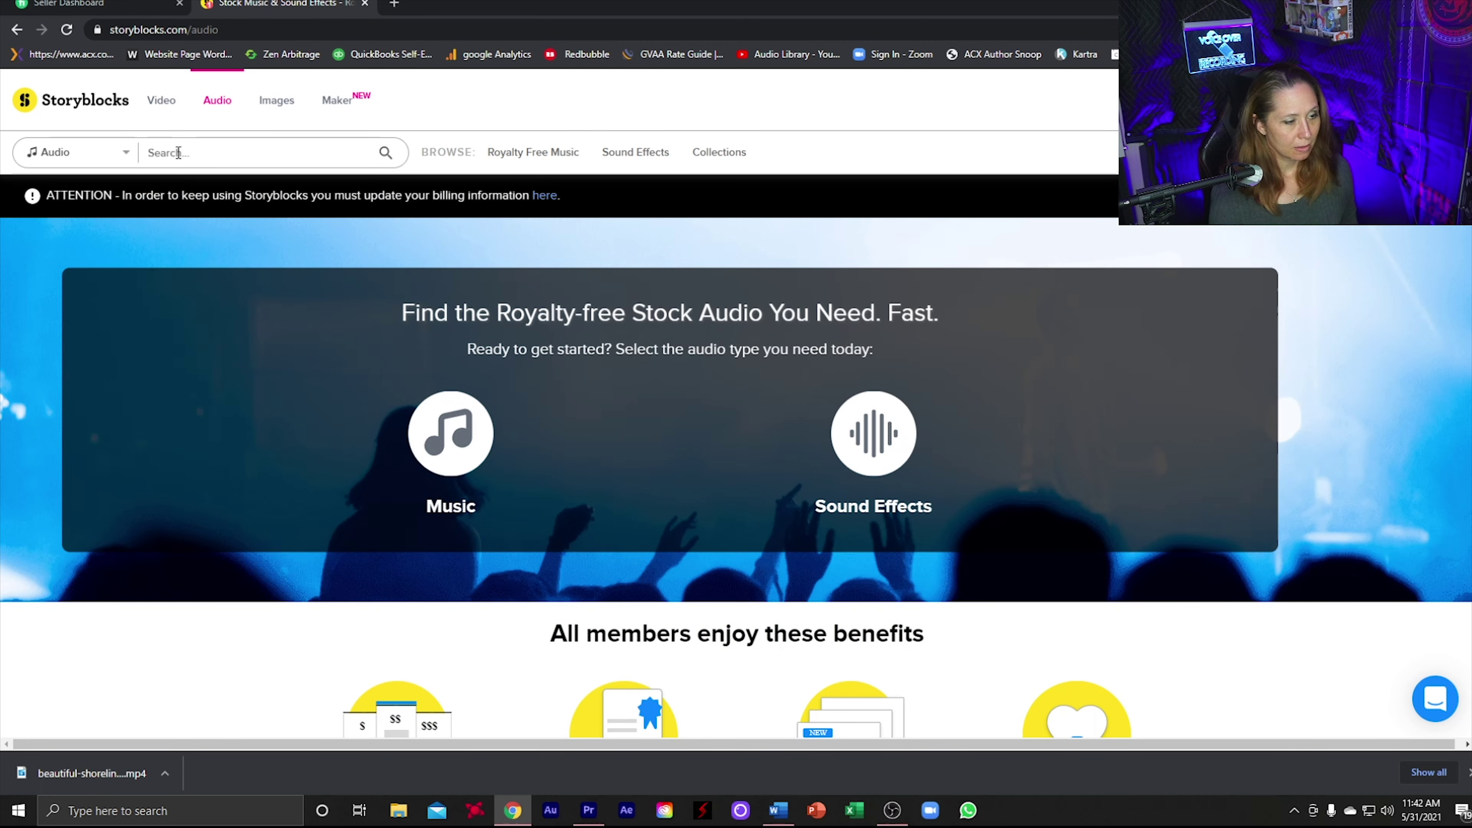
type("real")
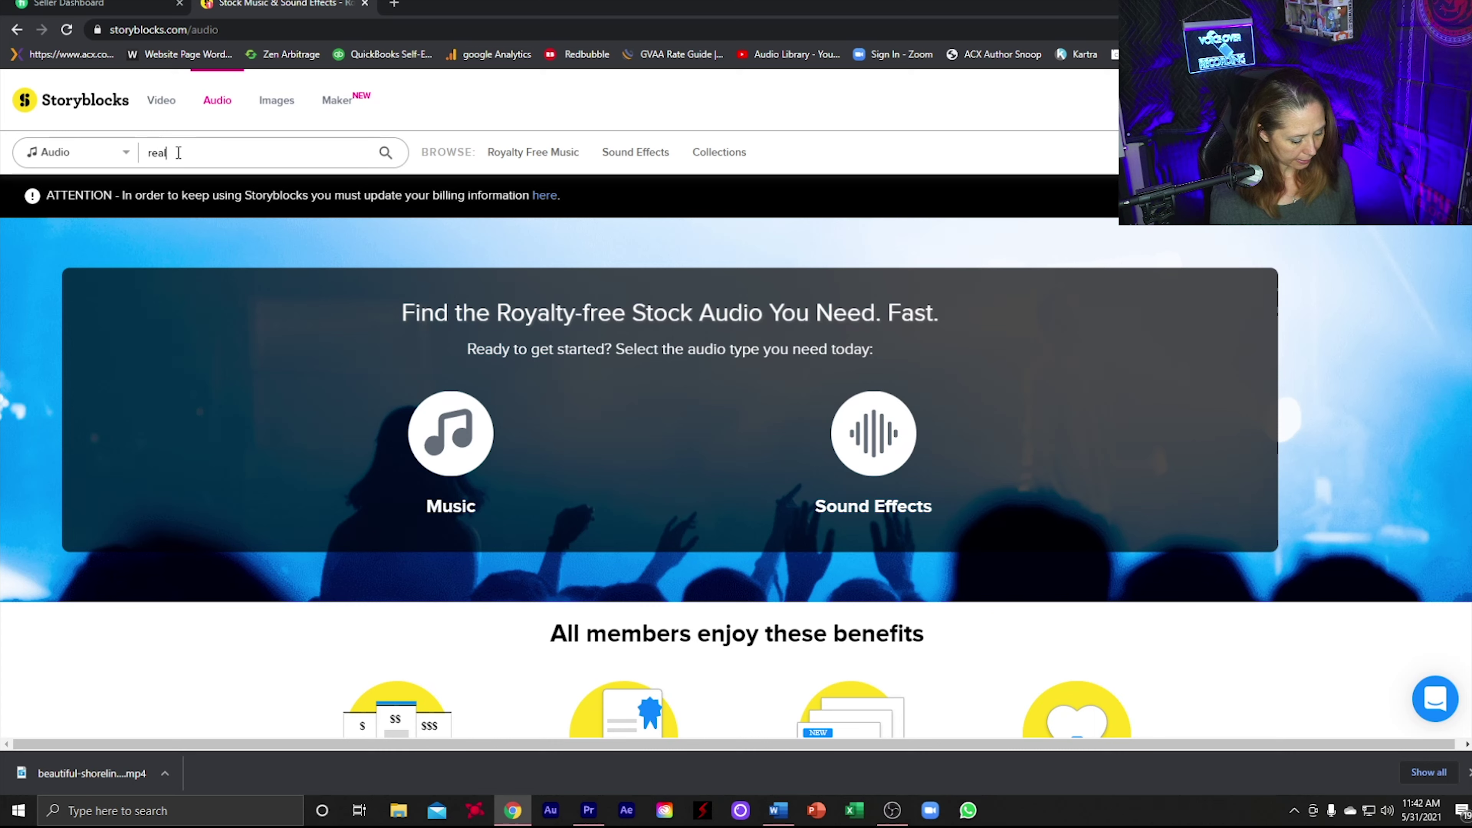
type("xing")
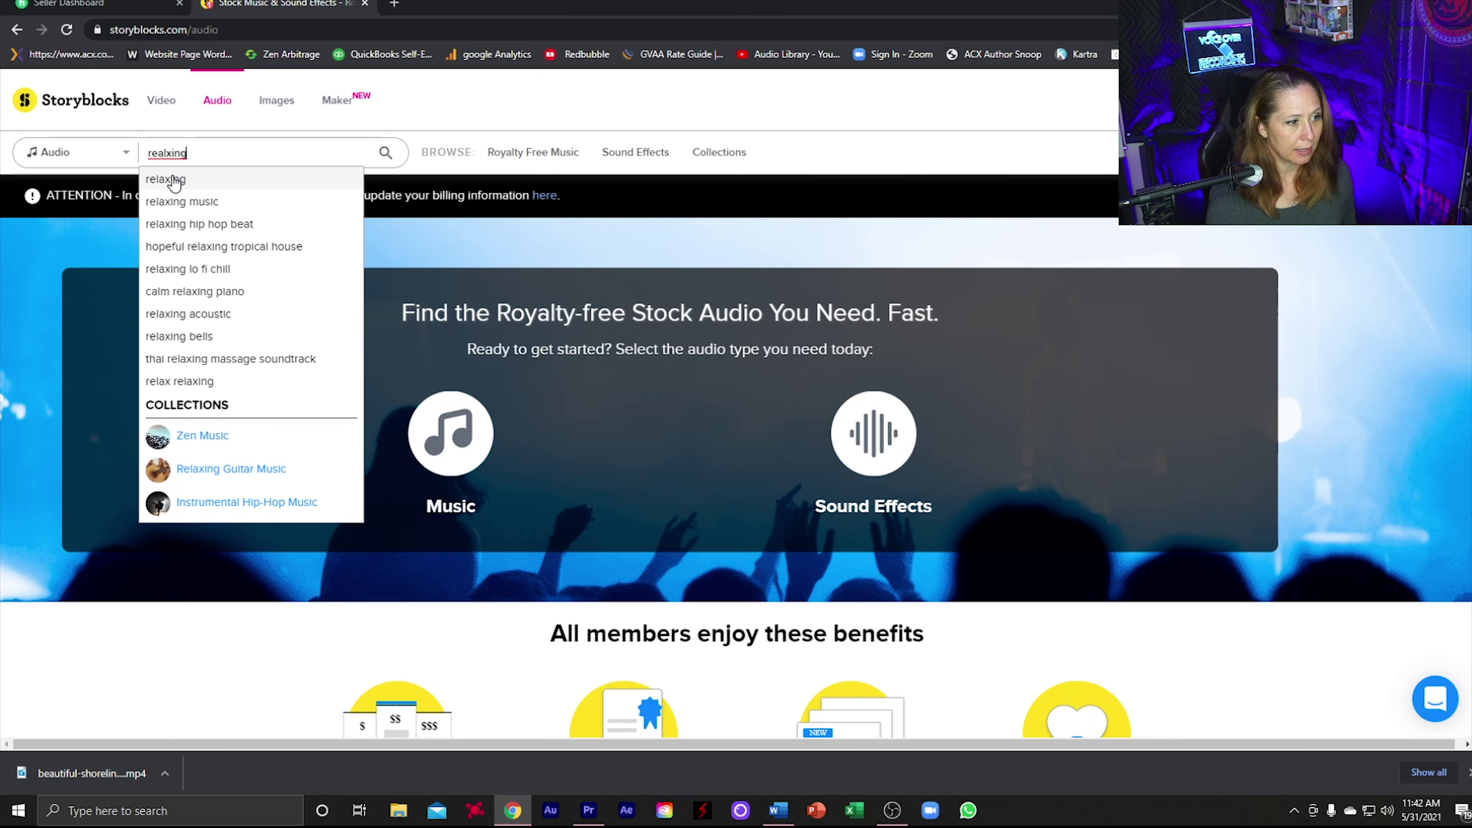
left_click(174, 180)
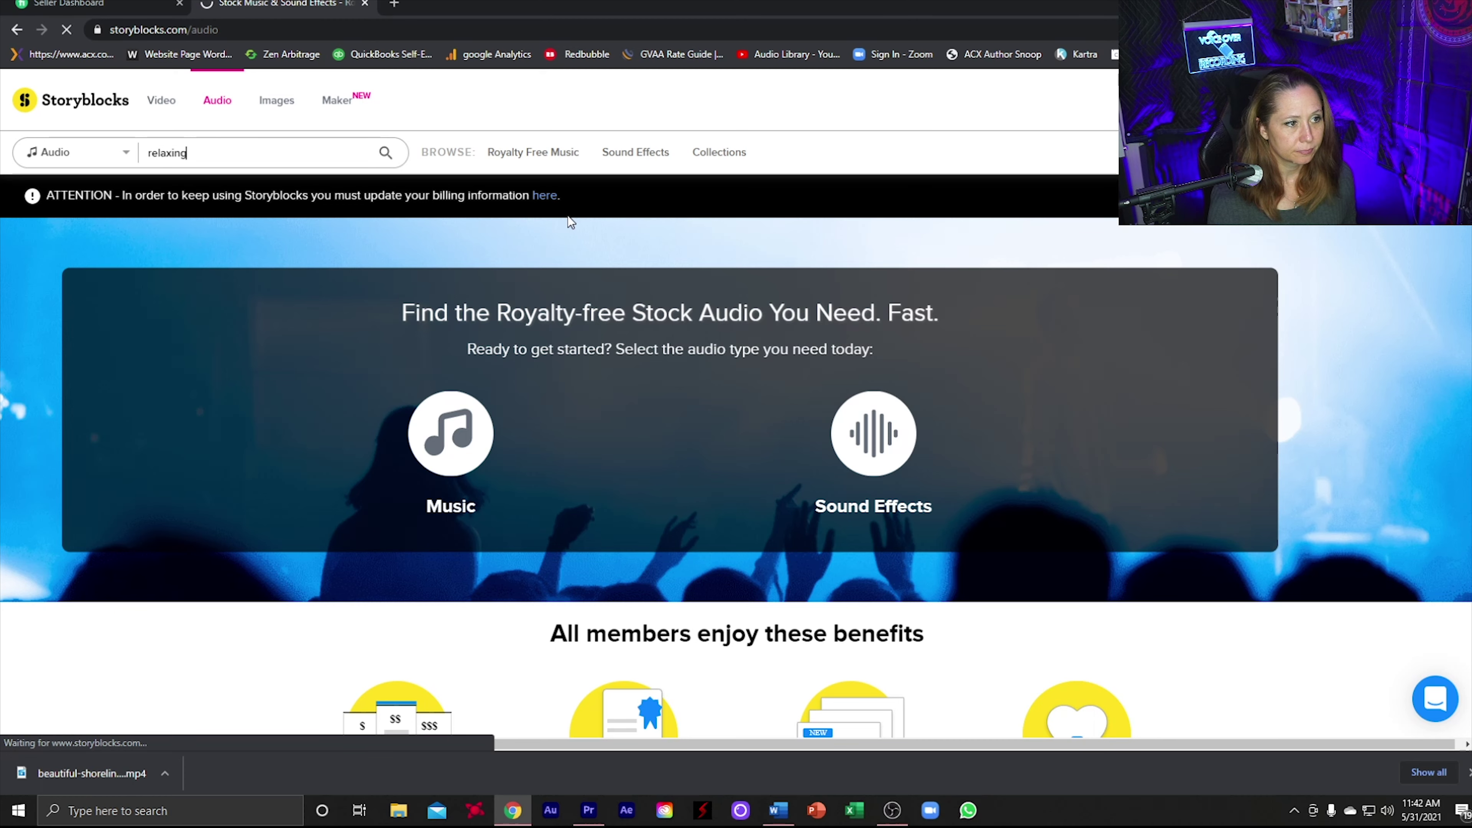
Step: Preview the "Calm Relaxing Piano" track from its start and from around its middle, and stop playback
left_click(207, 397)
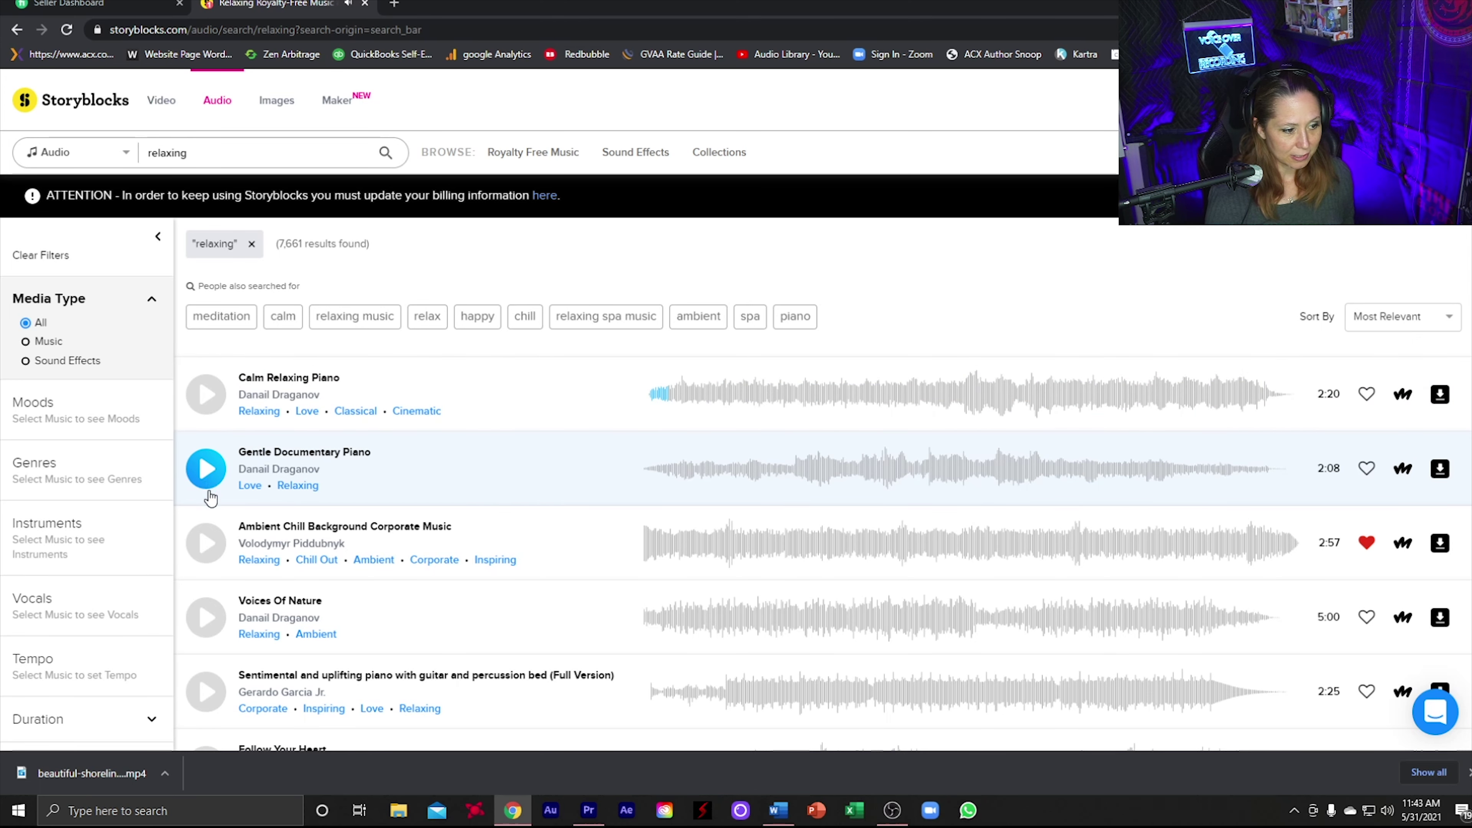
left_click(965, 396)
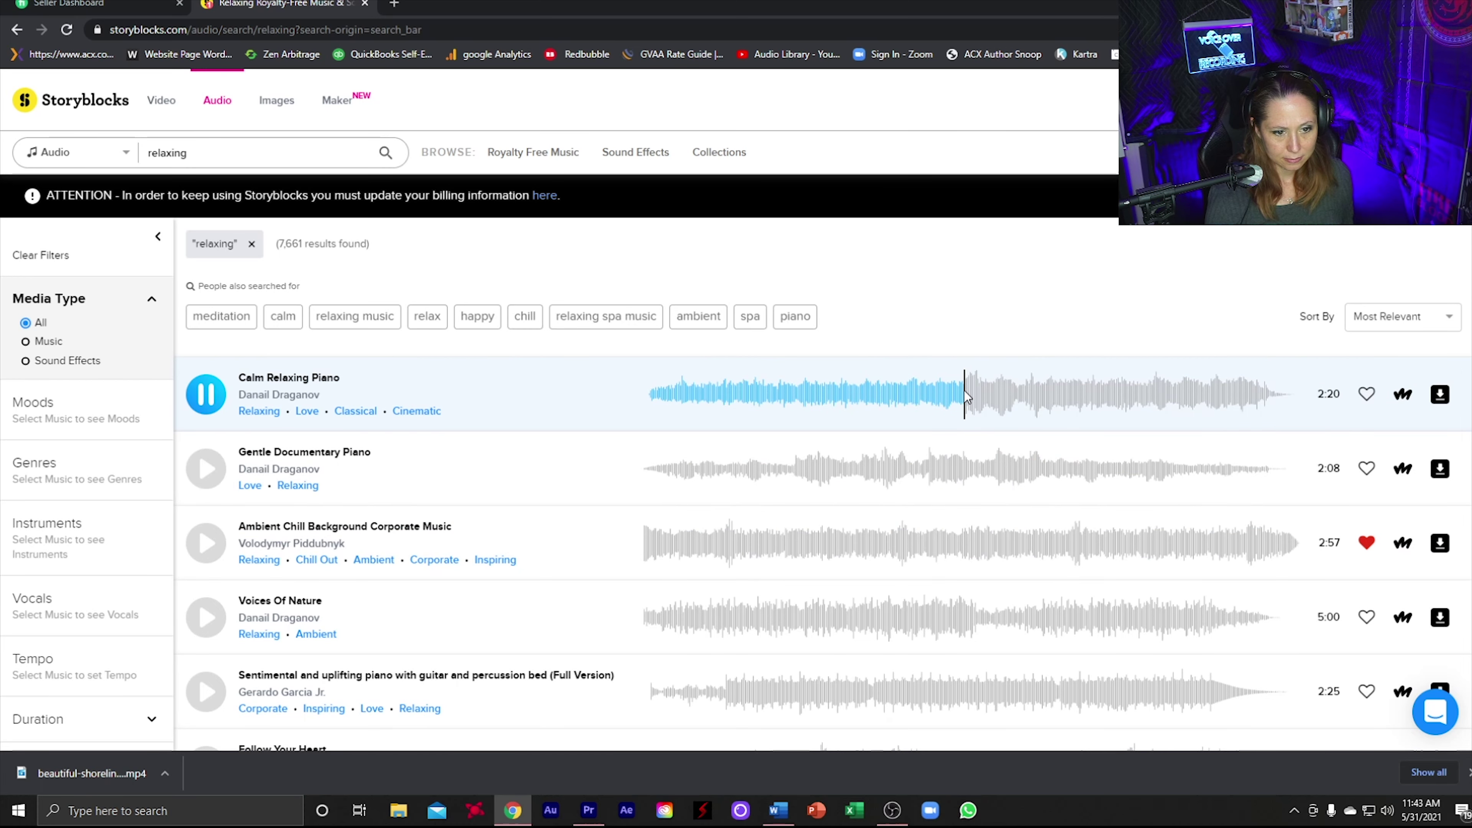
left_click(207, 406)
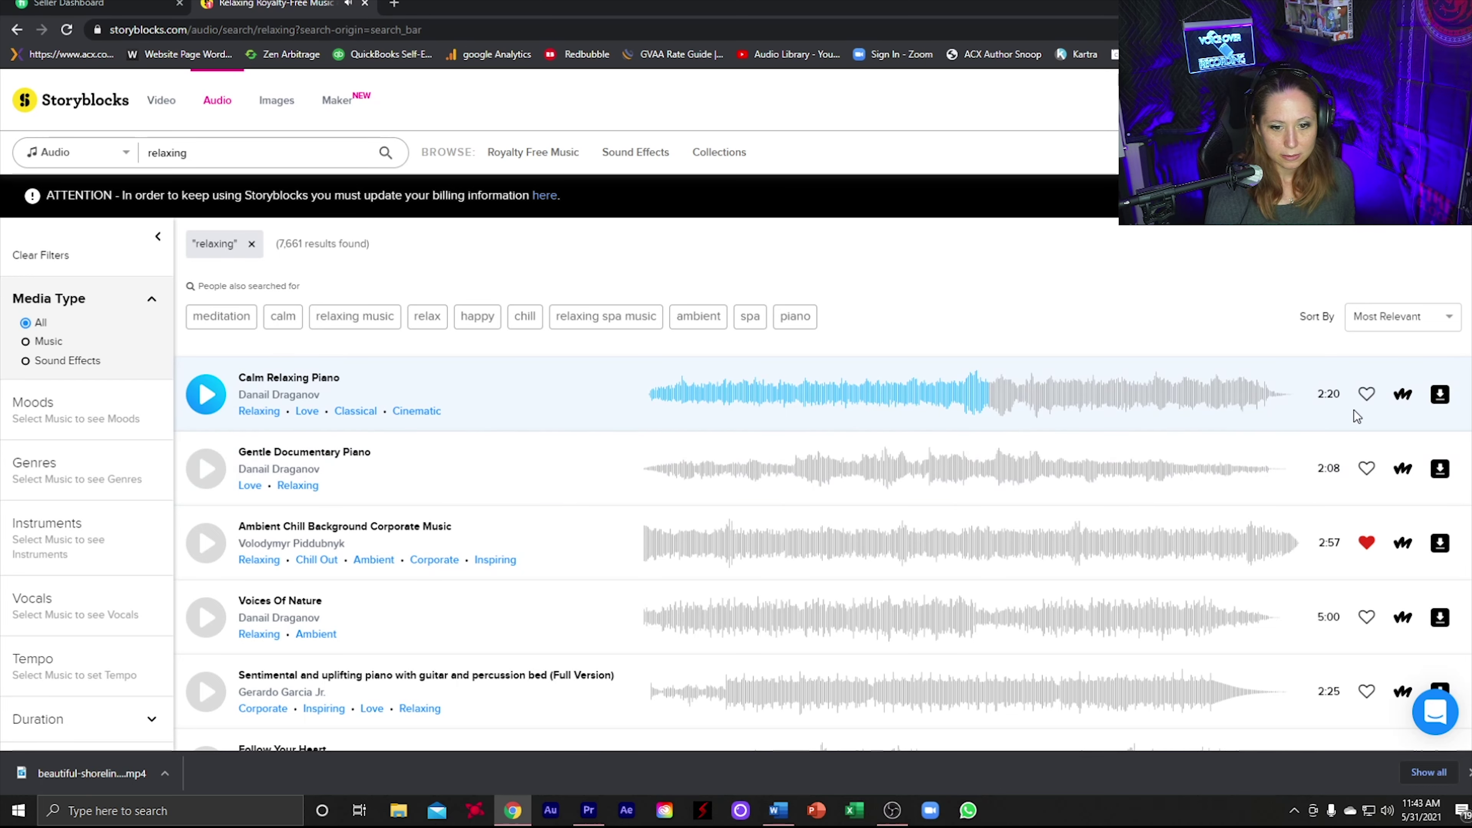
Step: Download the "Calm Relaxing Piano" track as an MP3 and close the music player window
left_click(1440, 397)
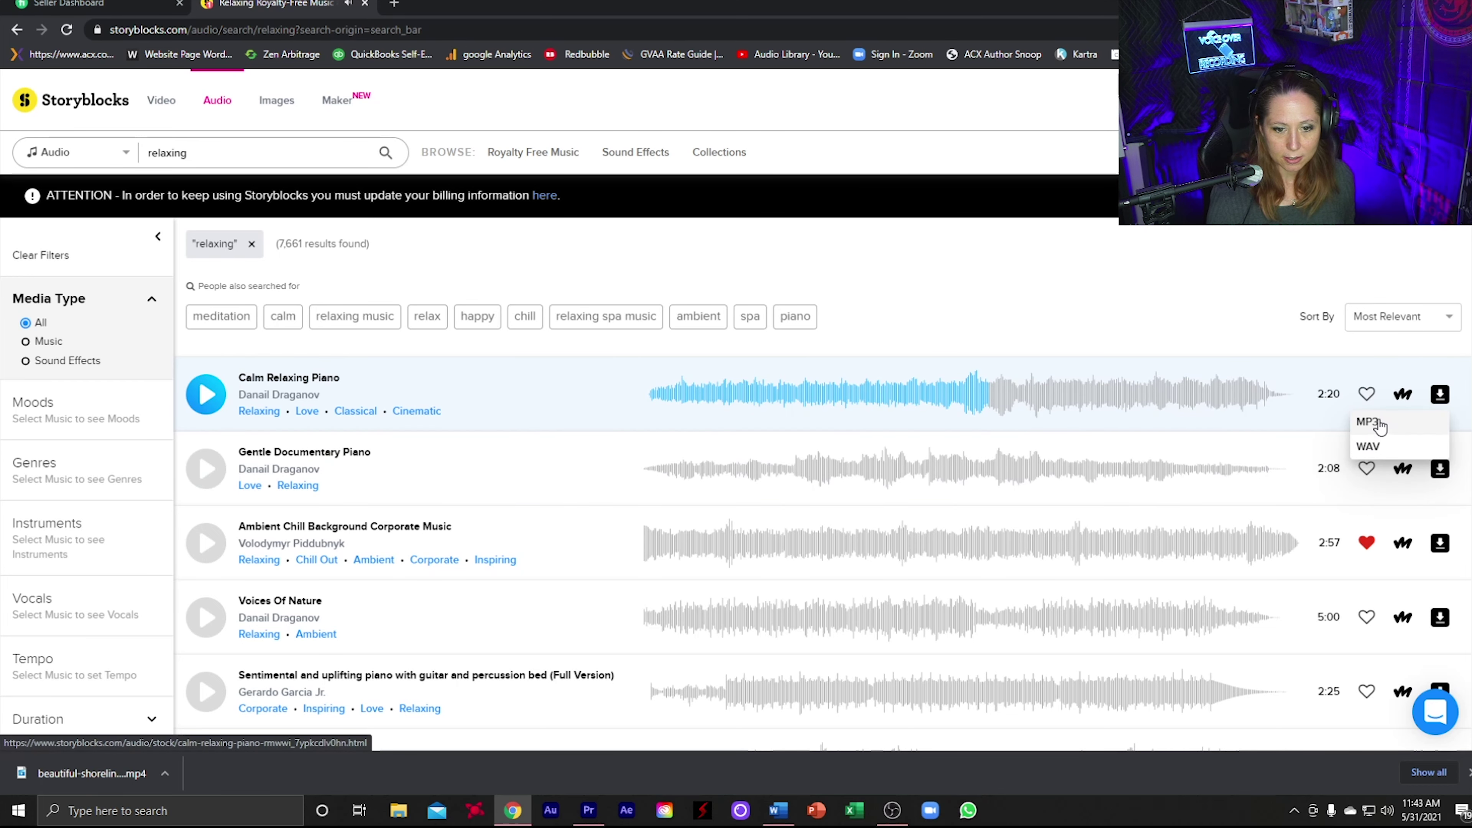
left_click(1366, 421)
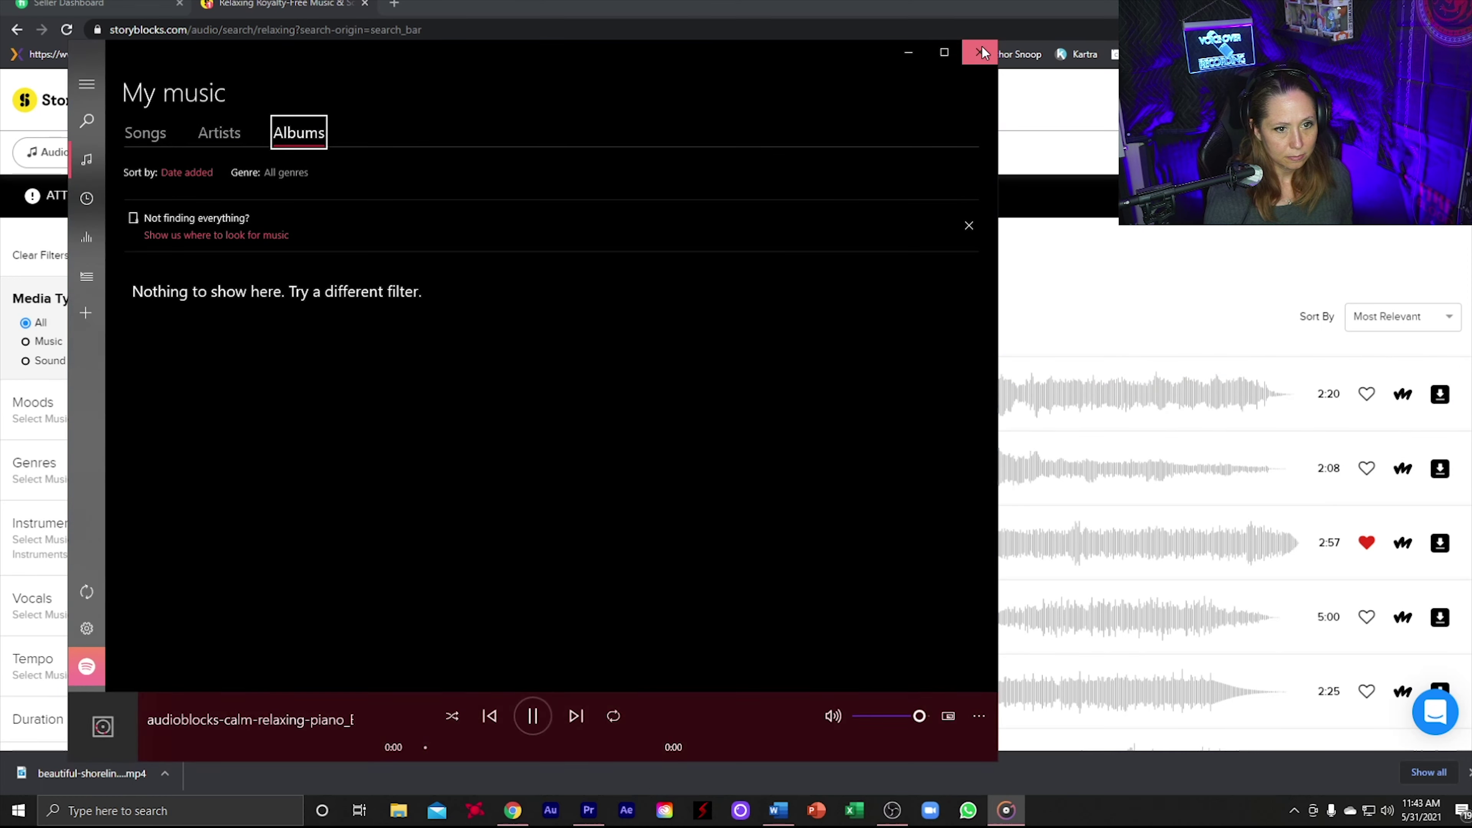
left_click(980, 52)
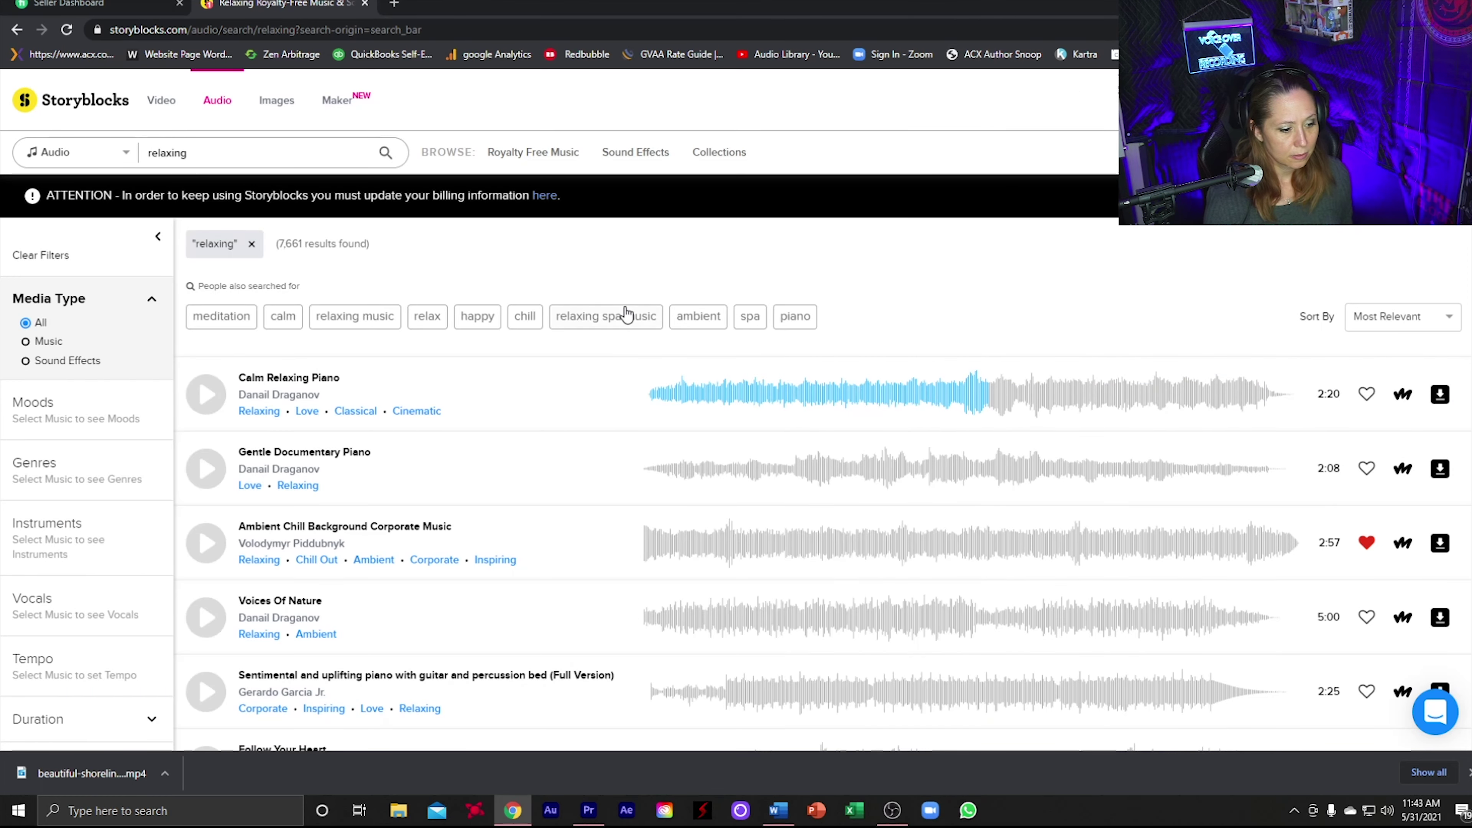
Step: Switch to Premiere Pro and place the downloaded piano track and shoreline video in a sequence, with the V1 clip starting at 00;00;00;00
left_click(588, 810)
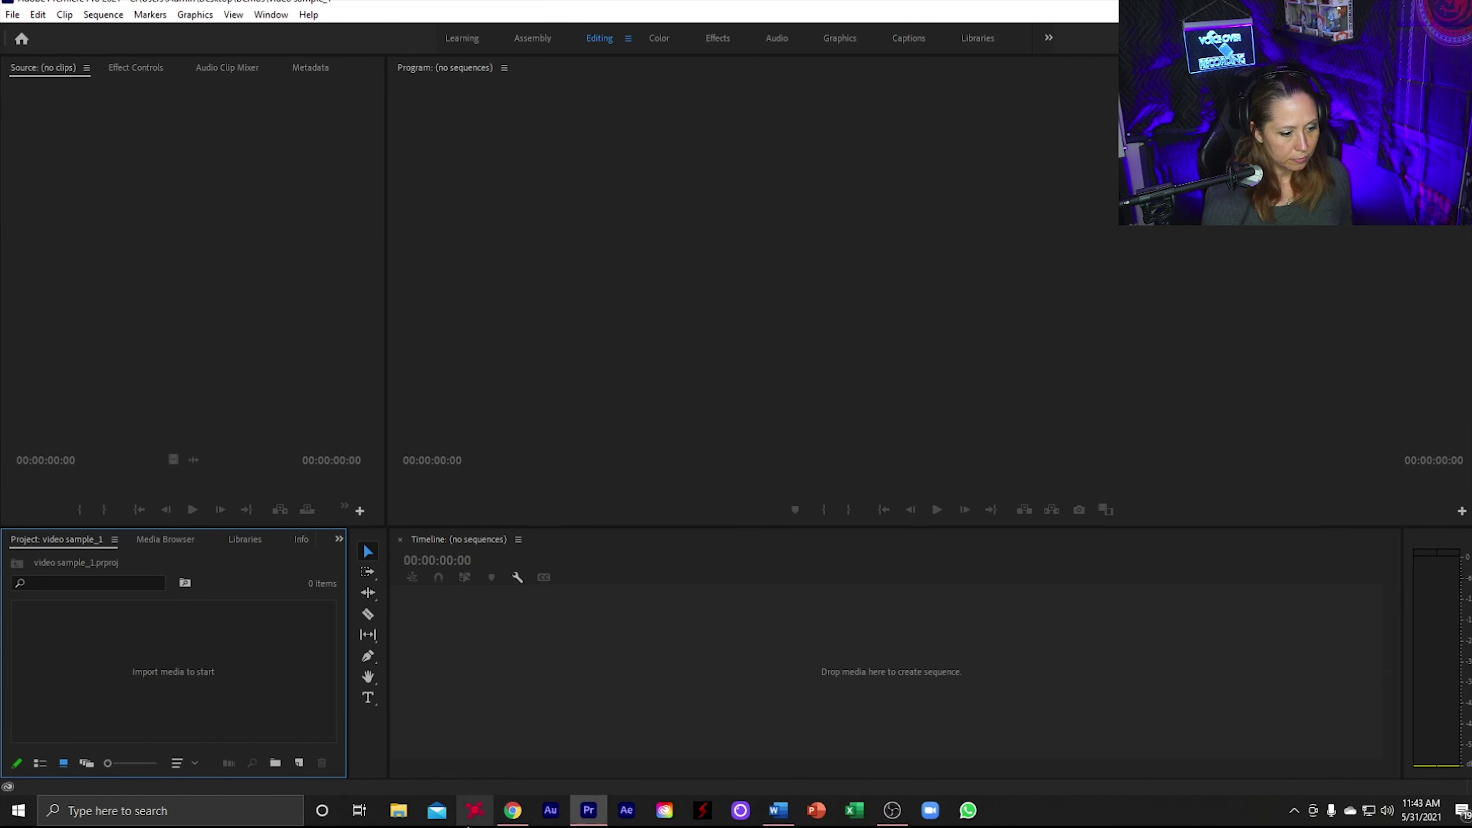
left_click(400, 811)
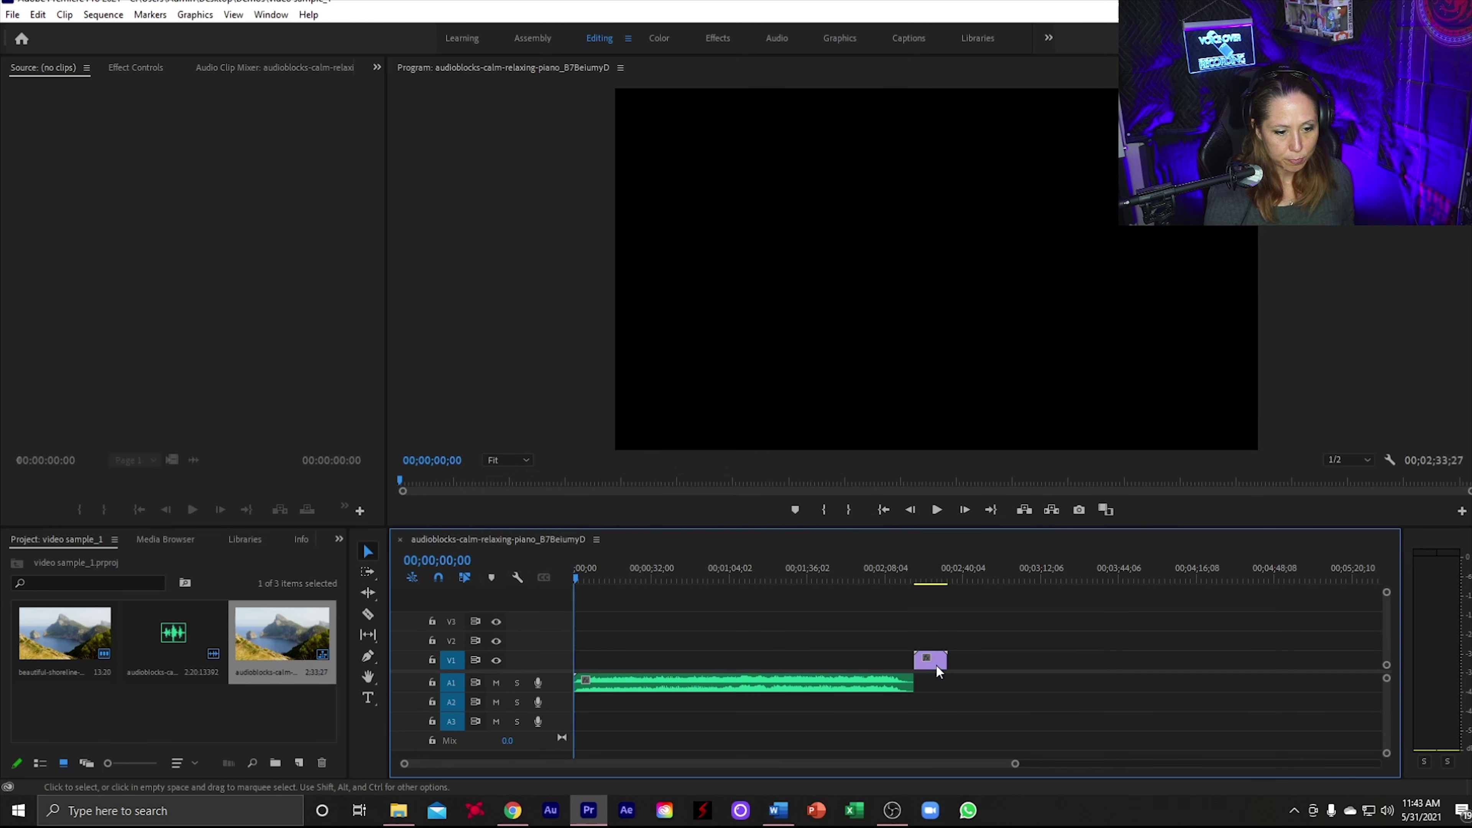
left_click_drag(939, 671, 597, 671)
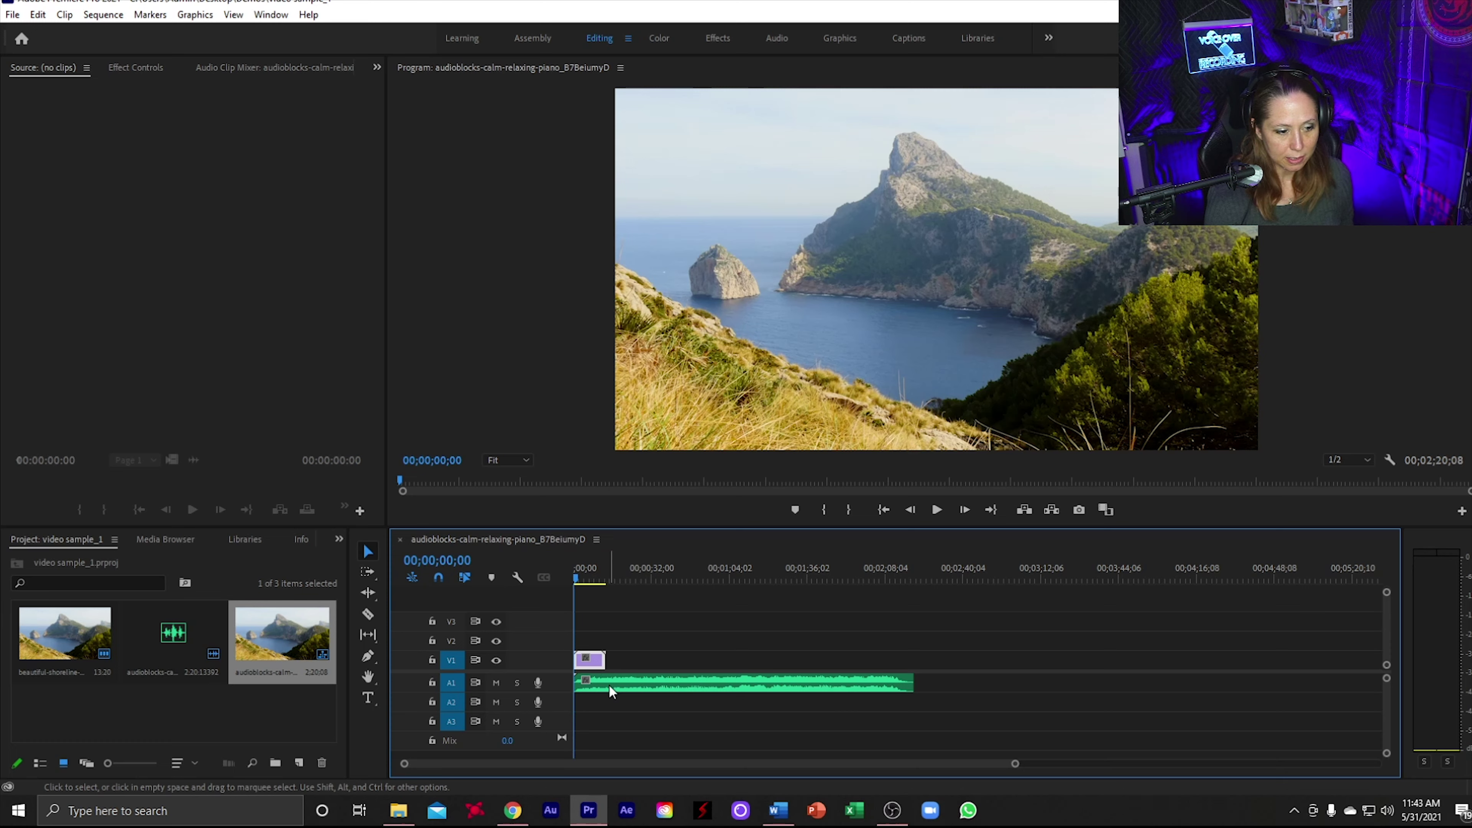
Step: Mute audio track A1 and play the first seconds of the shoreline clip
left_click(496, 683)
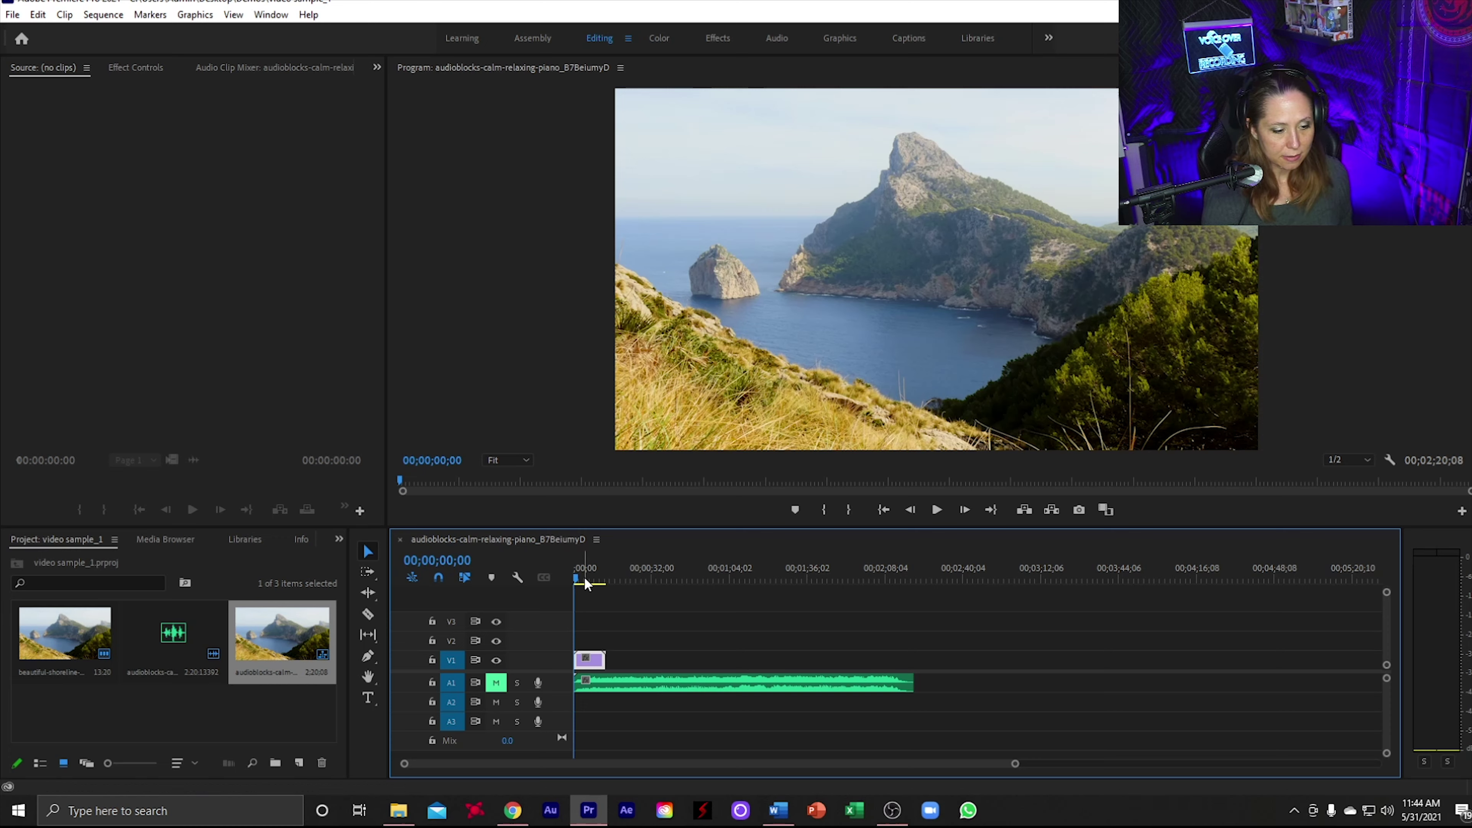
key("space")
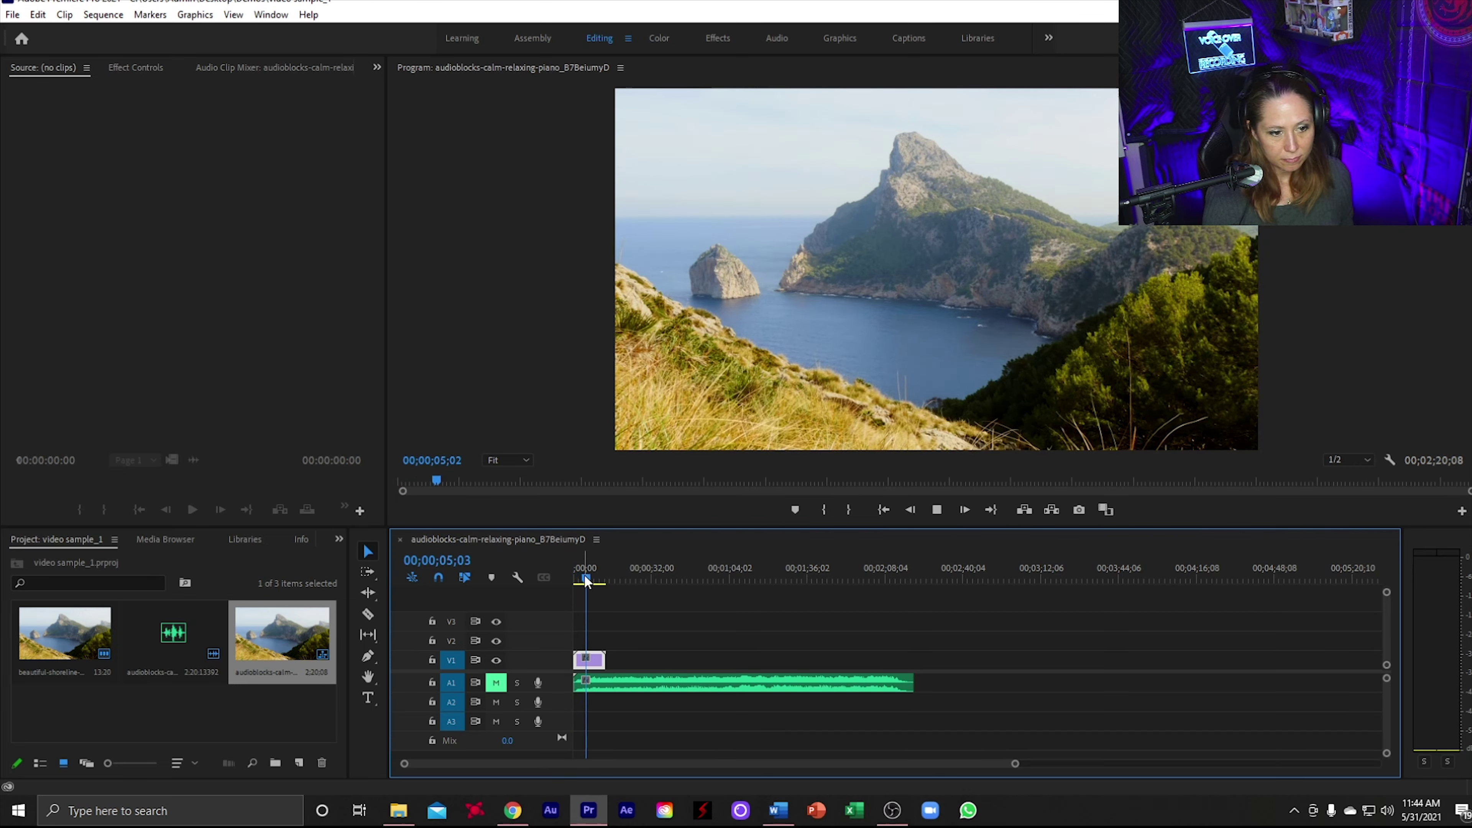
key("space")
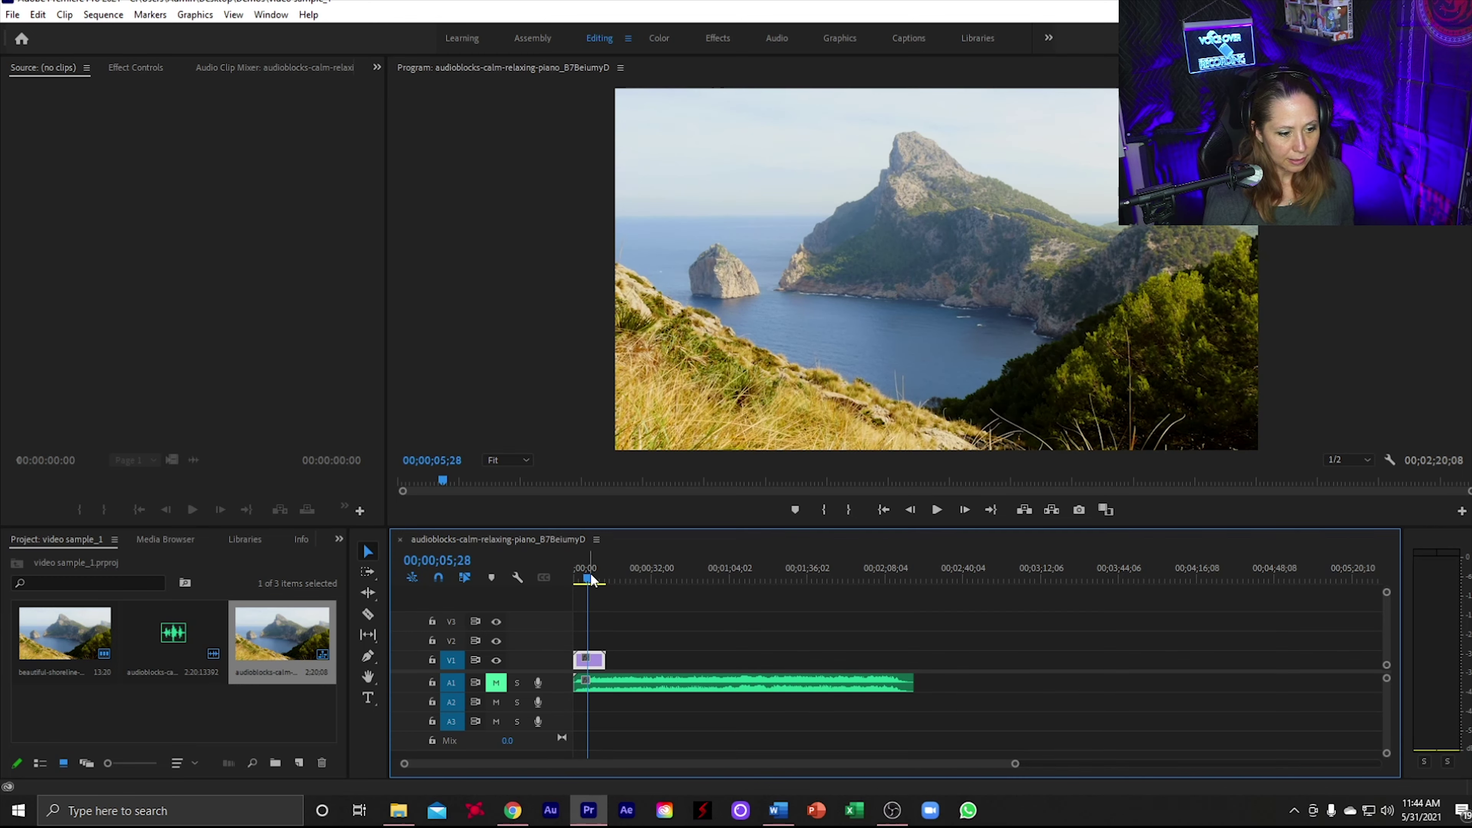
Step: Copy the shoreline clip on V1 and paste the duplicate at 00;00;12;12, near the end of the first clip
right_click(597, 665)
left_click(634, 76)
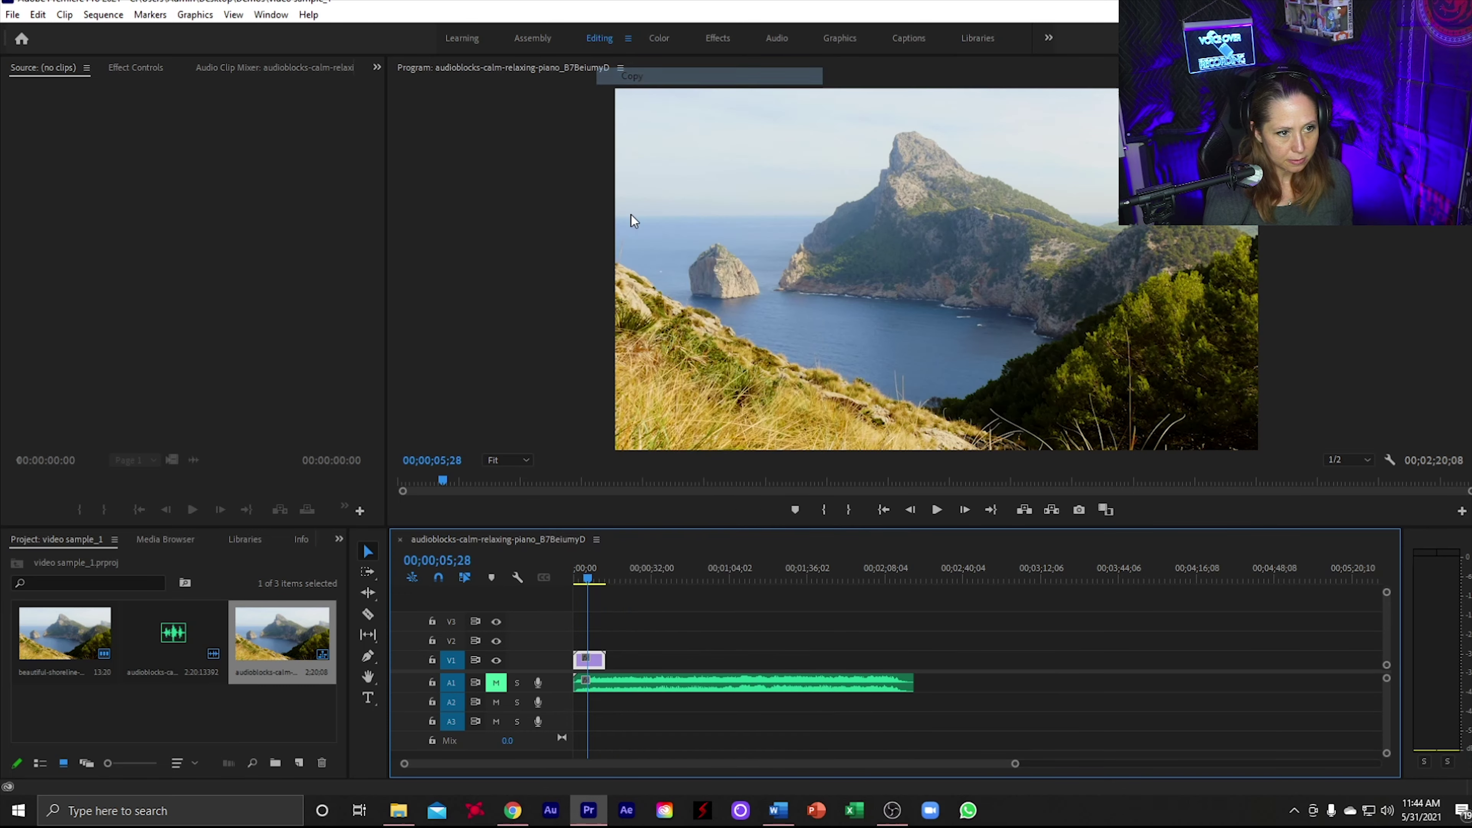
left_click(600, 580)
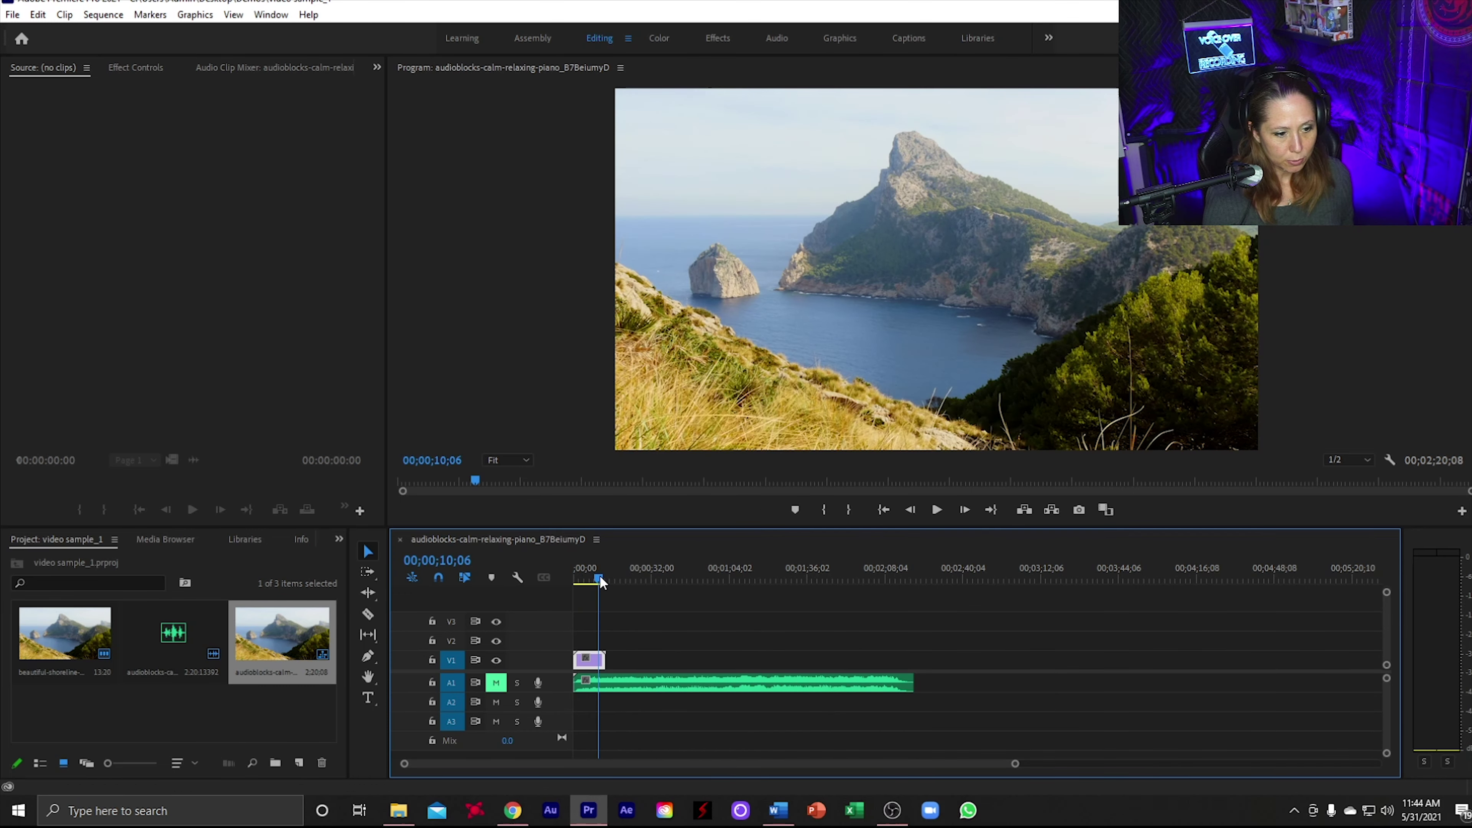
left_click_drag(600, 581, 605, 574)
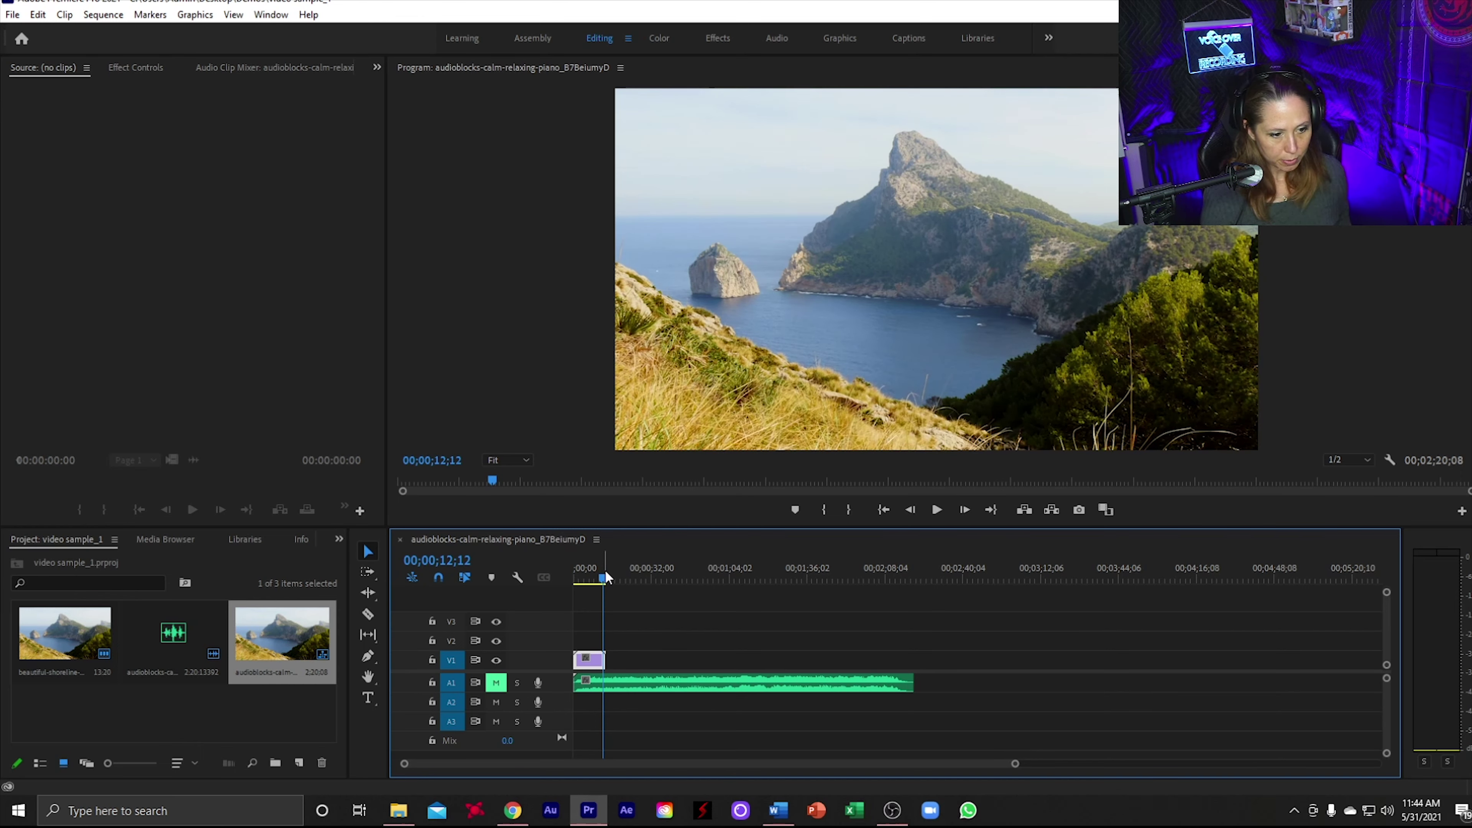
key("ctrl+v")
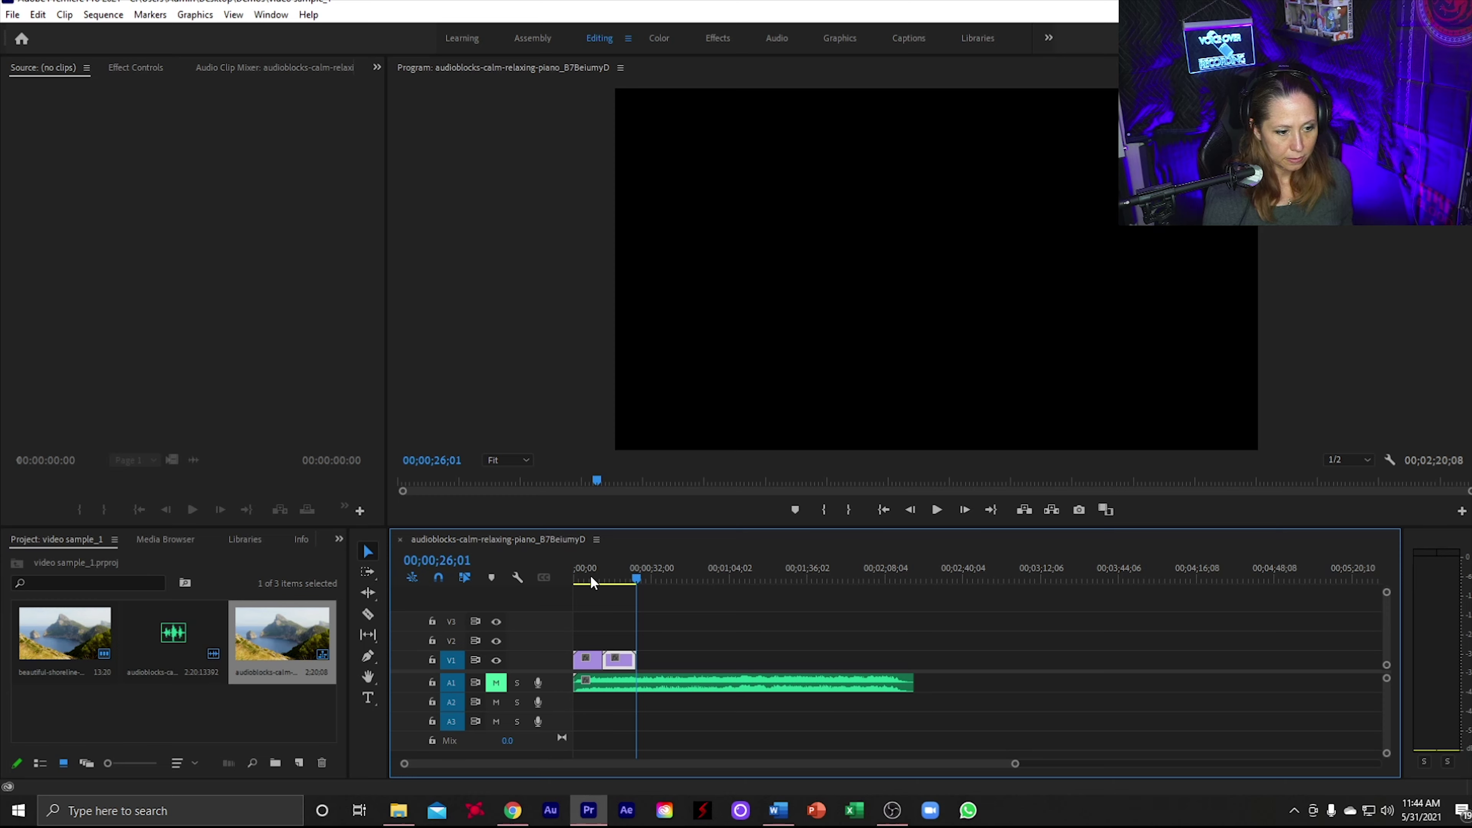
Step: Play the sequence across the join between the two shoreline clips to check the cut
left_click(588, 578)
key("space")
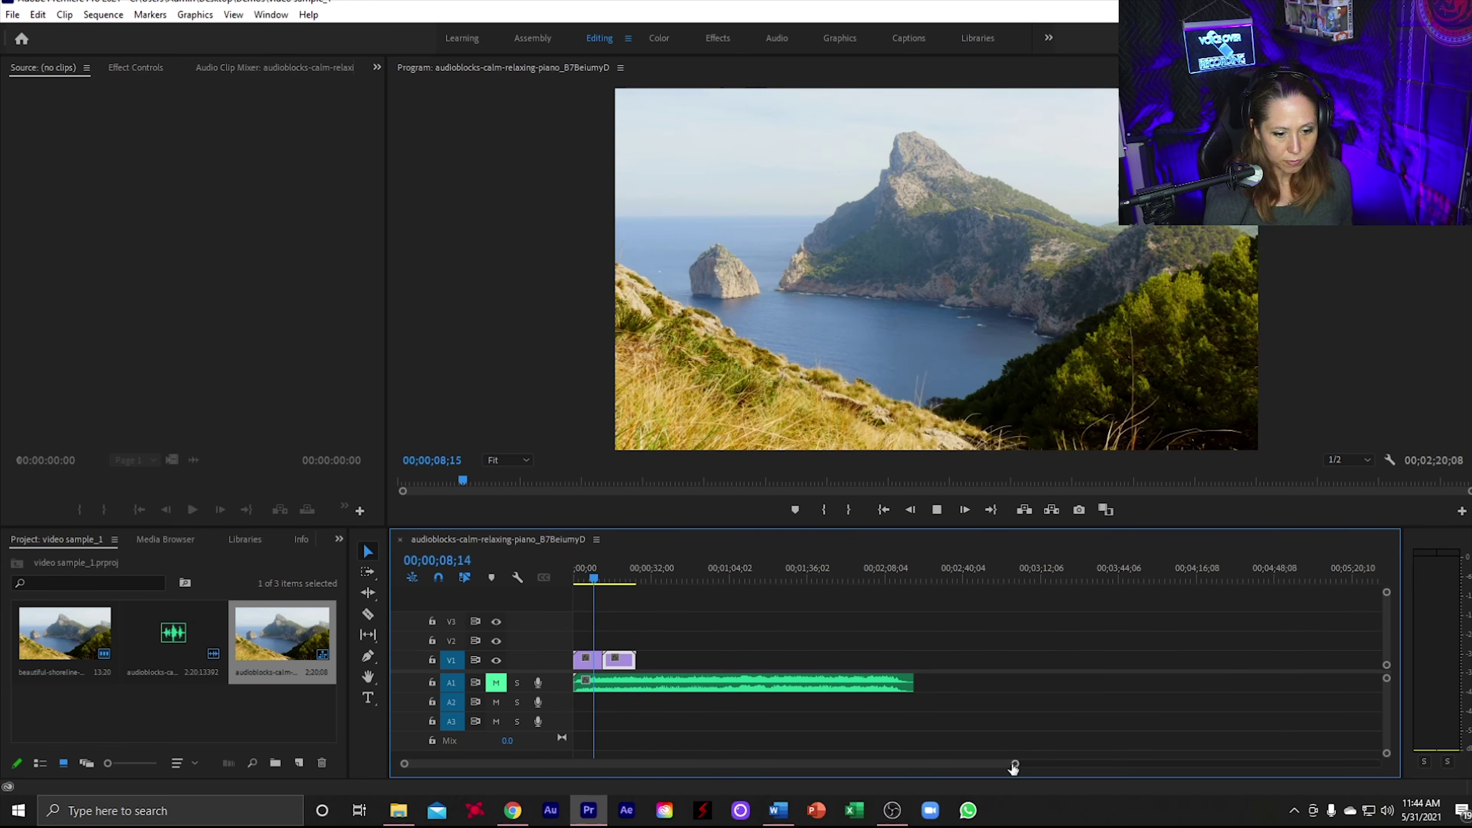
left_click_drag(1011, 764, 846, 775)
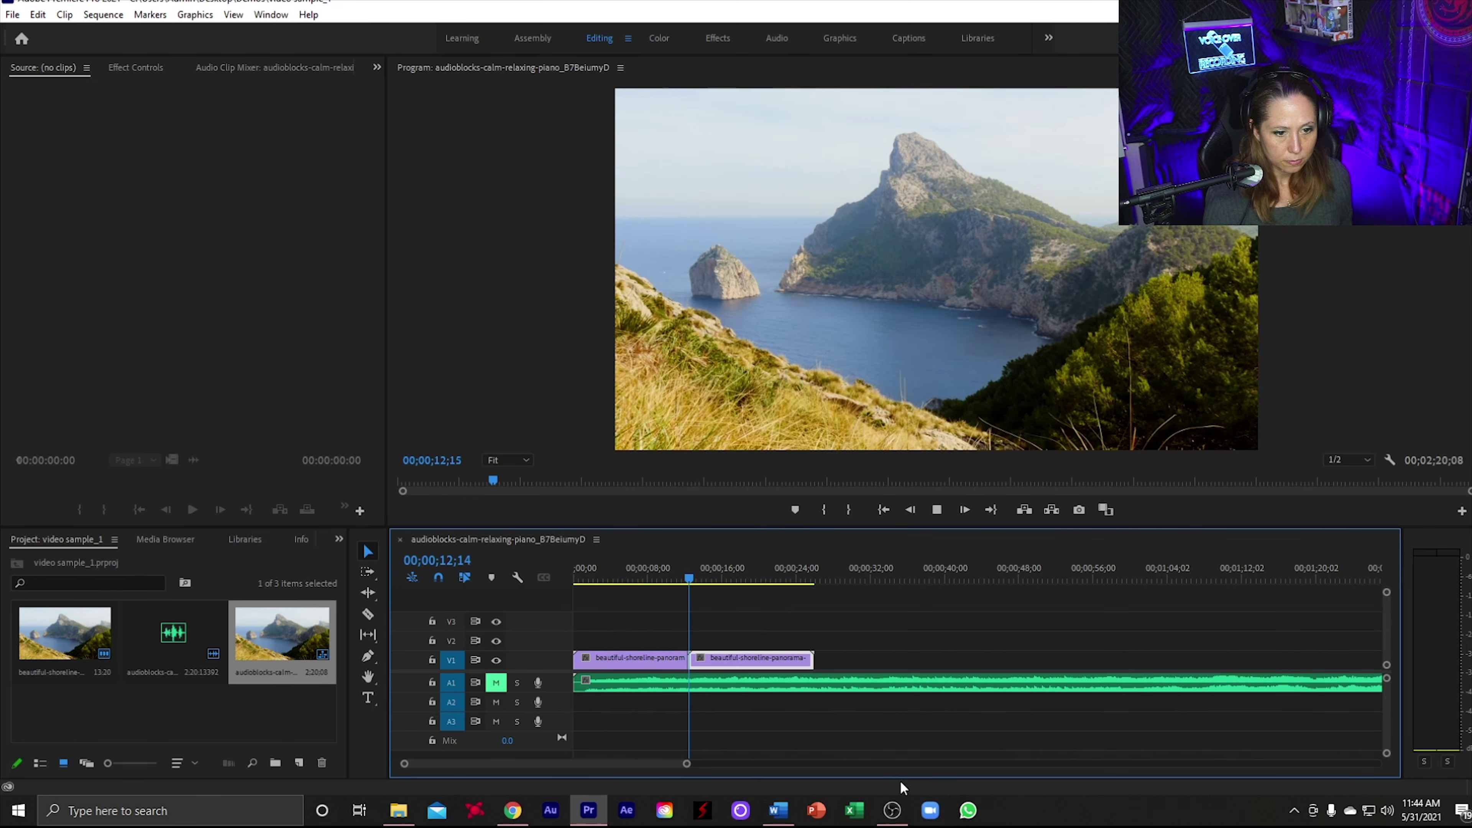
key("space")
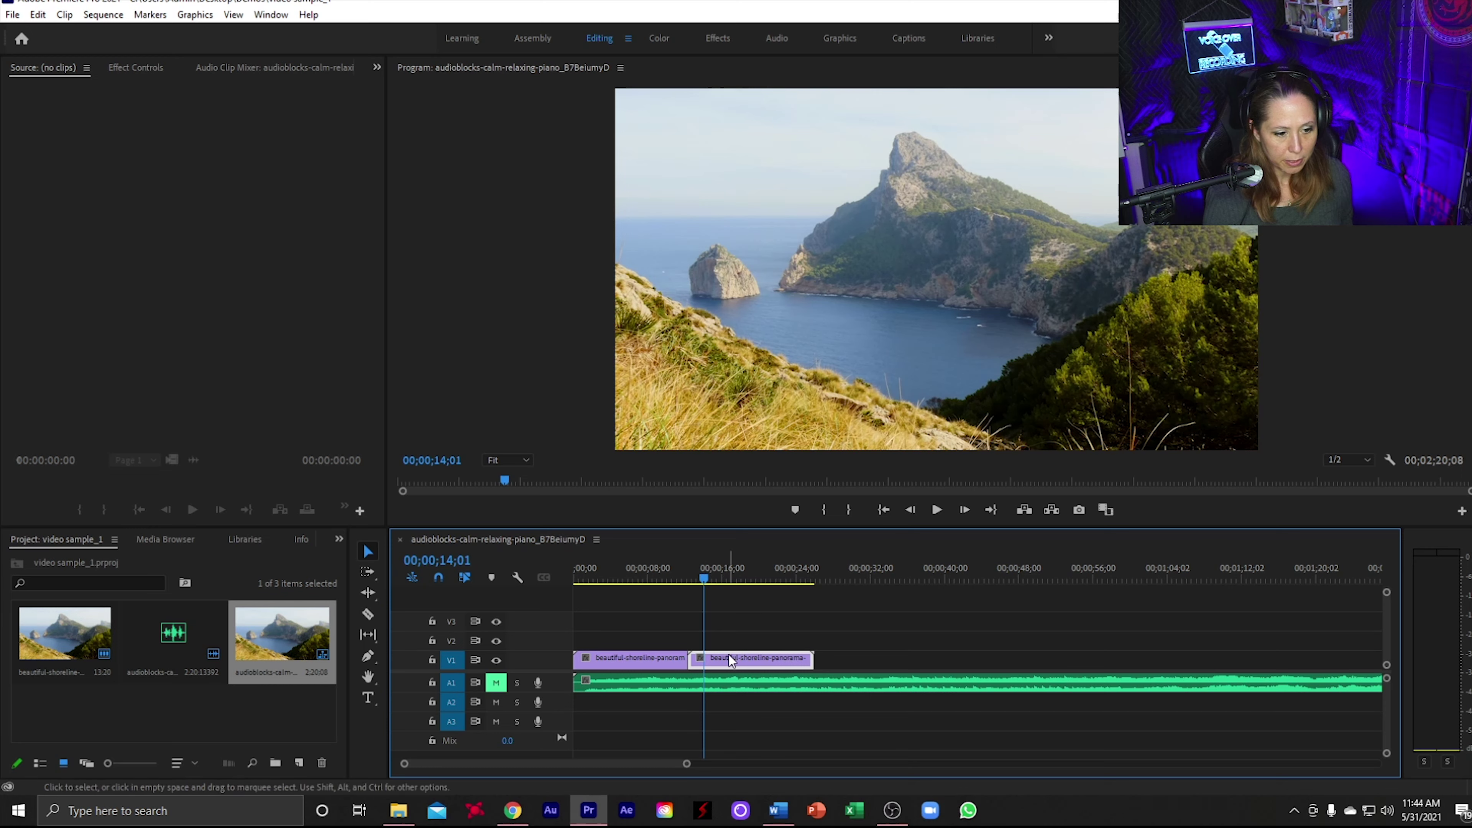
Step: Apply the default transition at the join between the two shoreline clips on V1 and play across it
right_click(682, 659)
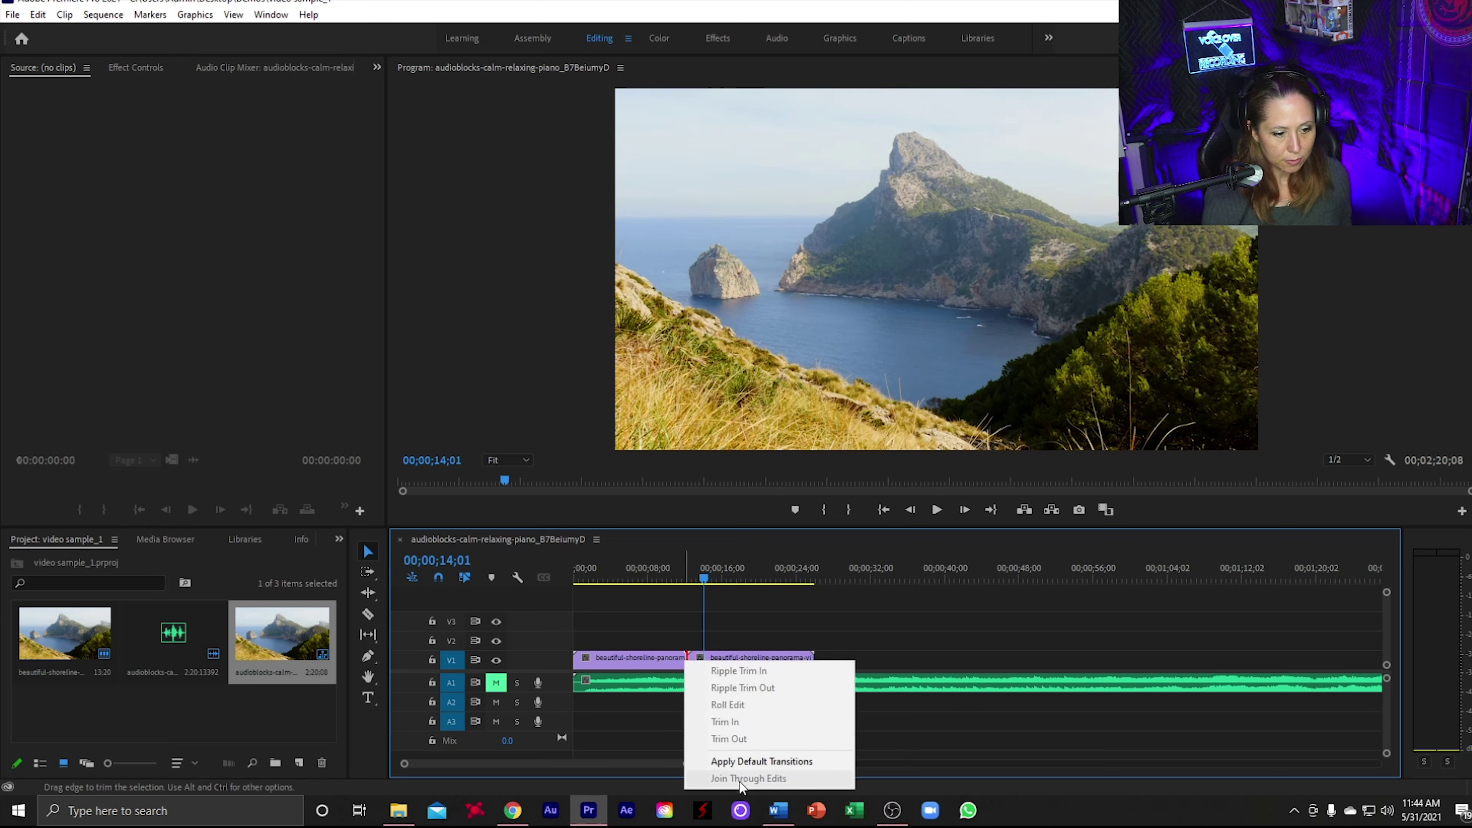
left_click(743, 760)
left_click(681, 574)
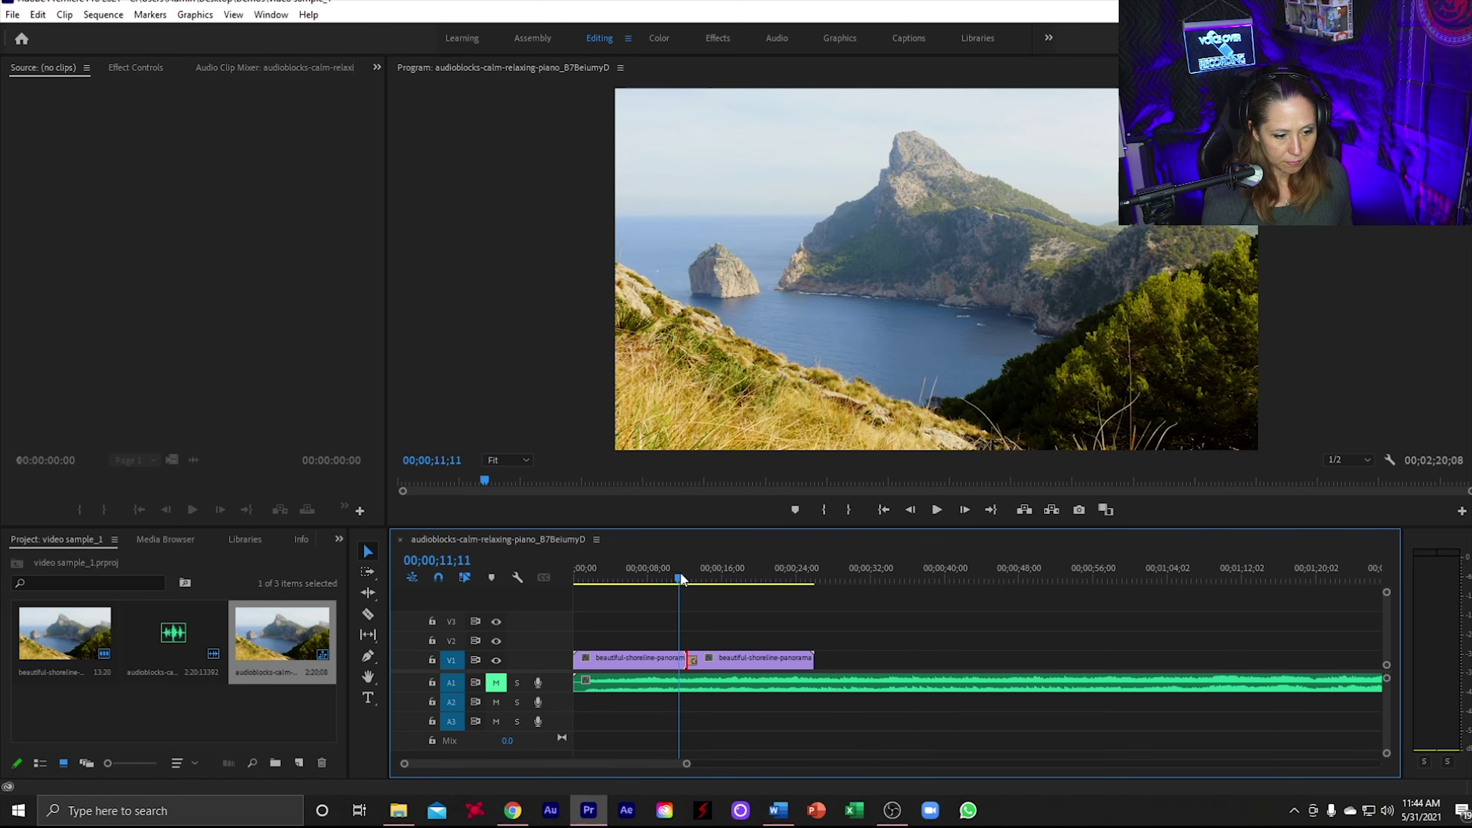
key("space")
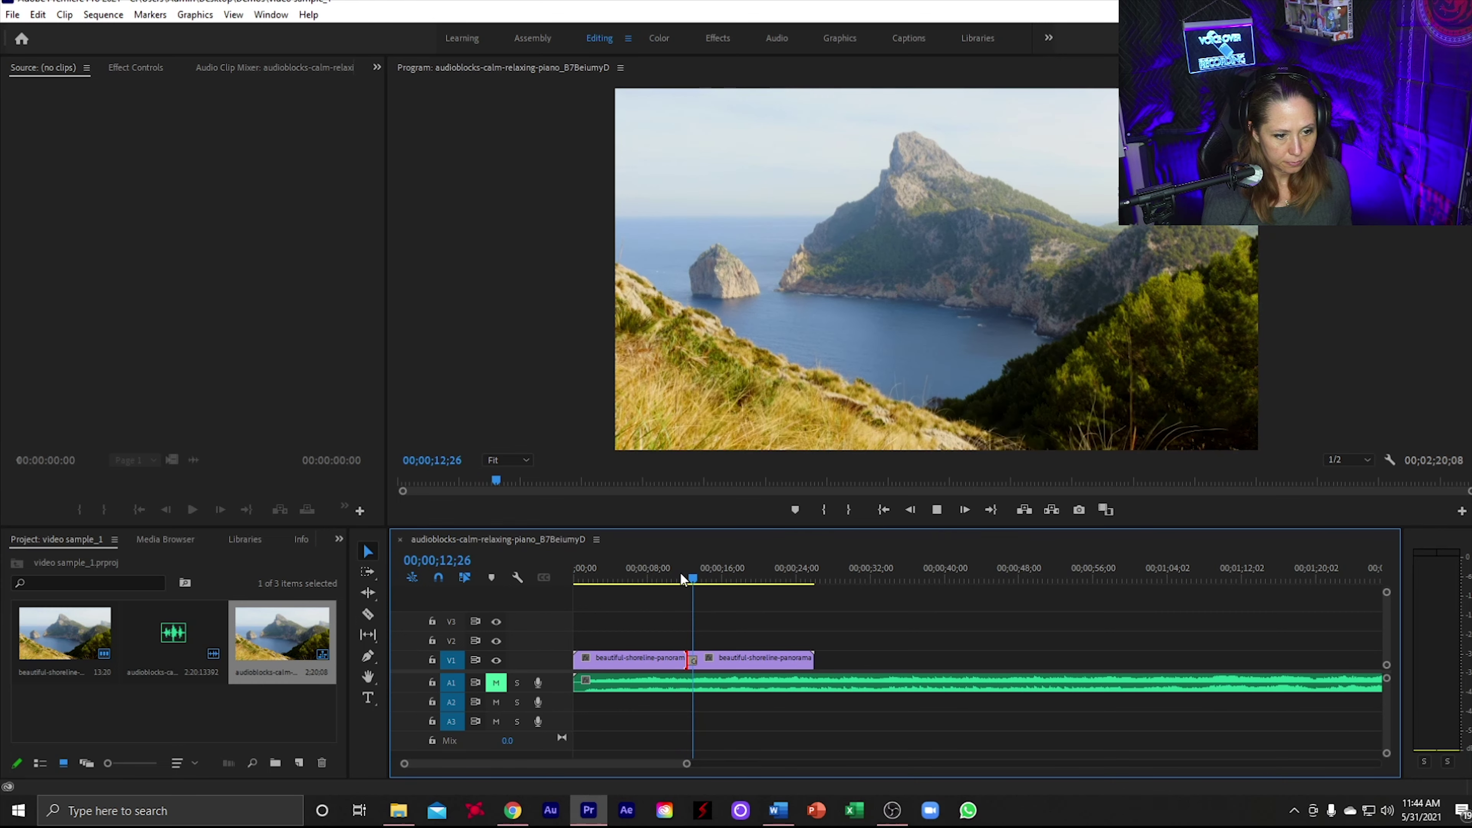
key("space")
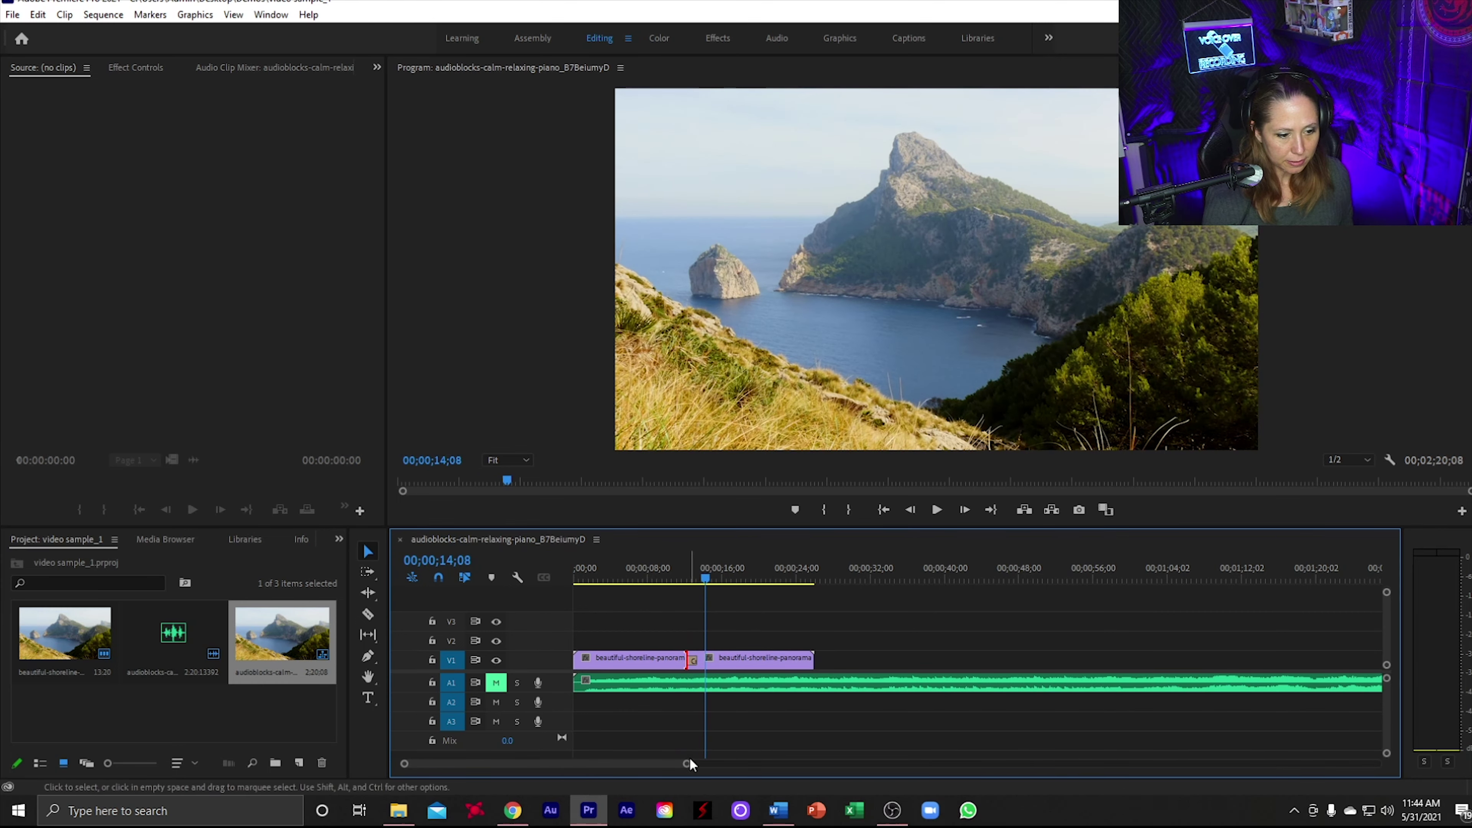
Step: Adjust the extent of the Cross Dissolve between the first two V1 clips and play through it again
left_click_drag(685, 765, 634, 765)
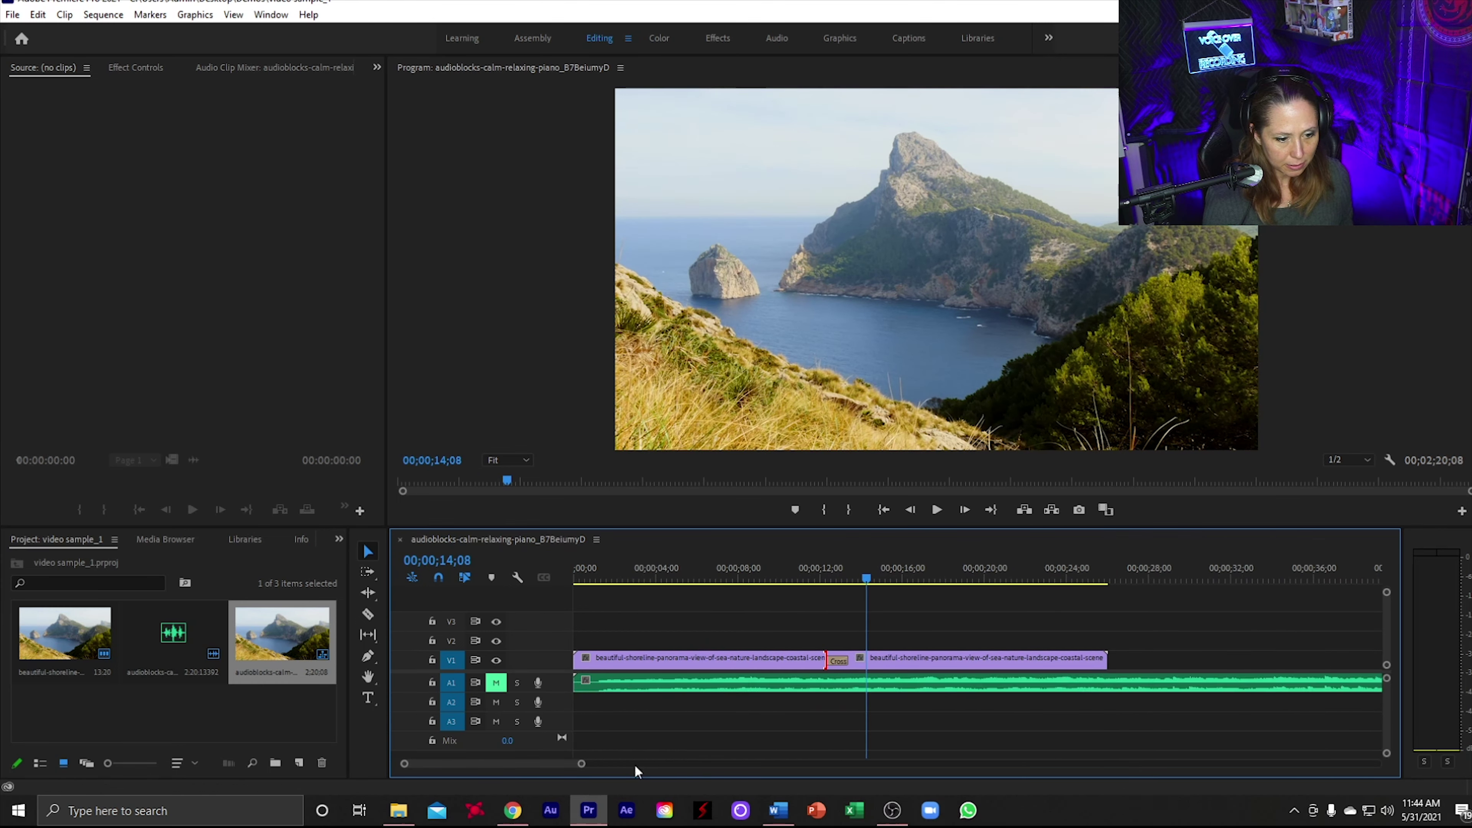
left_click(838, 666)
left_click_drag(849, 660, 861, 663)
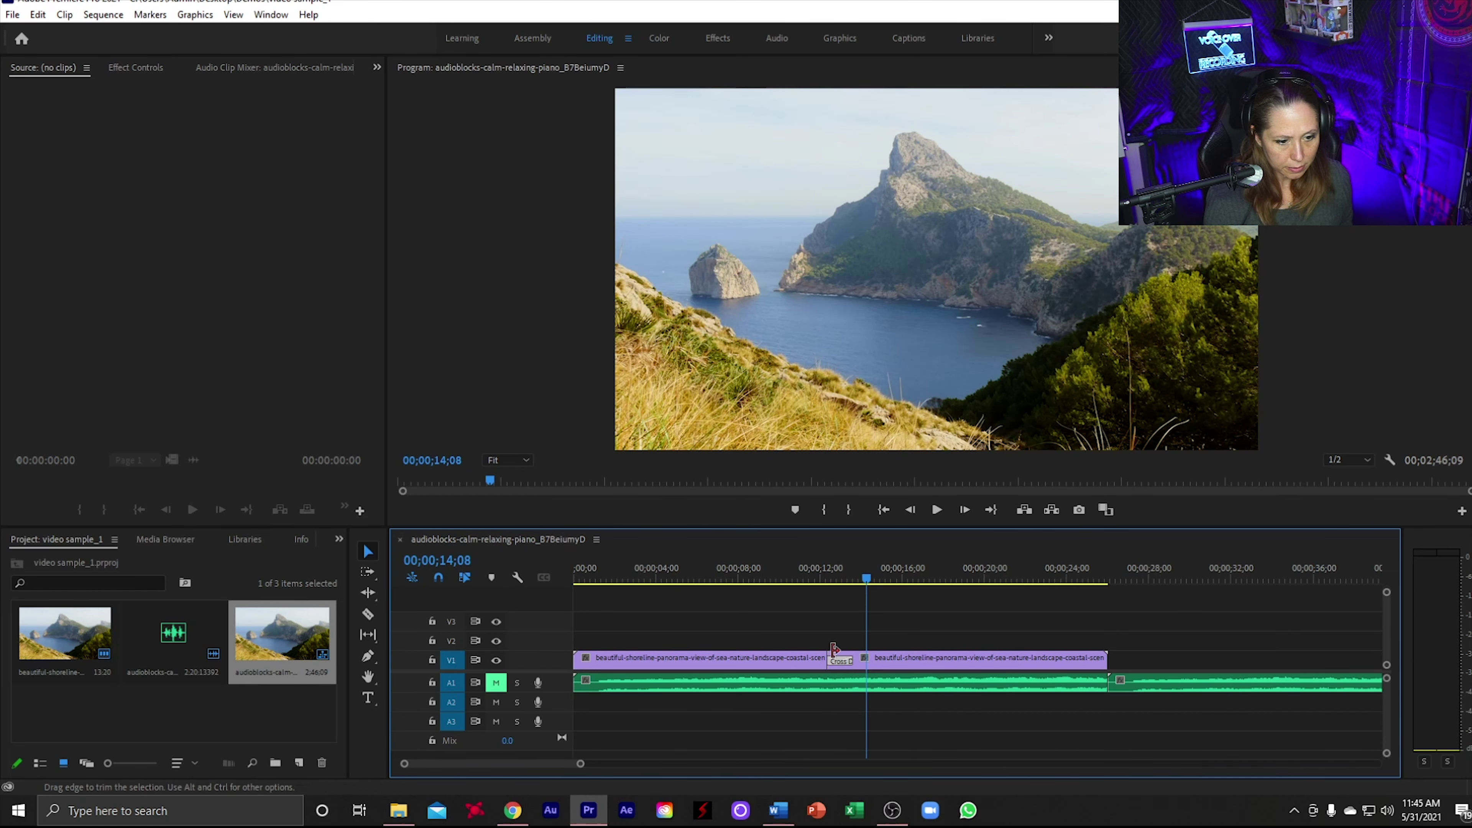
key("space")
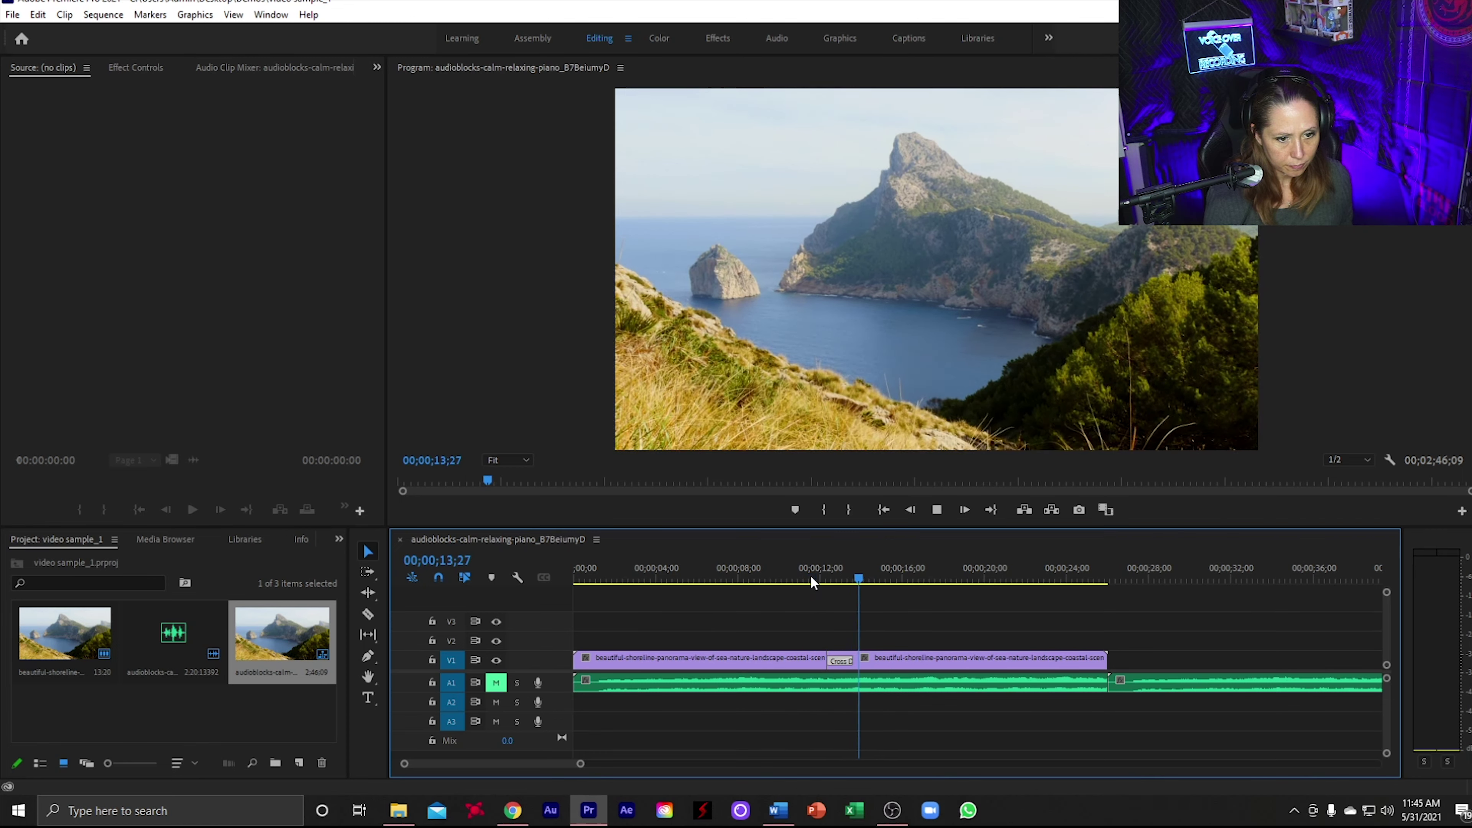
key("space")
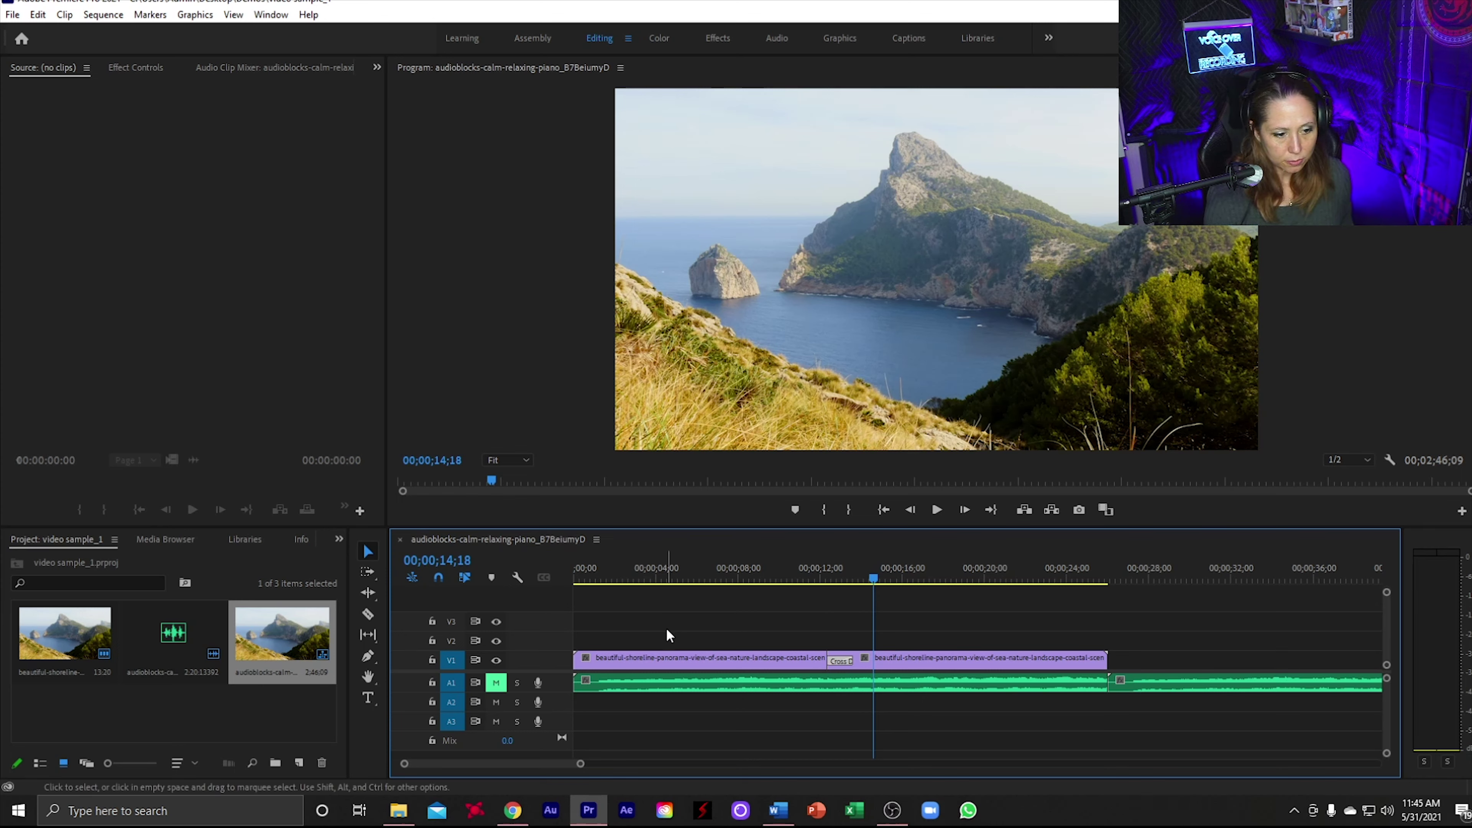
Step: Paste another copy of the shoreline clip on V1 at 00;00;25;27, at the end of the second clip
left_click_drag(667, 629, 844, 663)
left_click(835, 569)
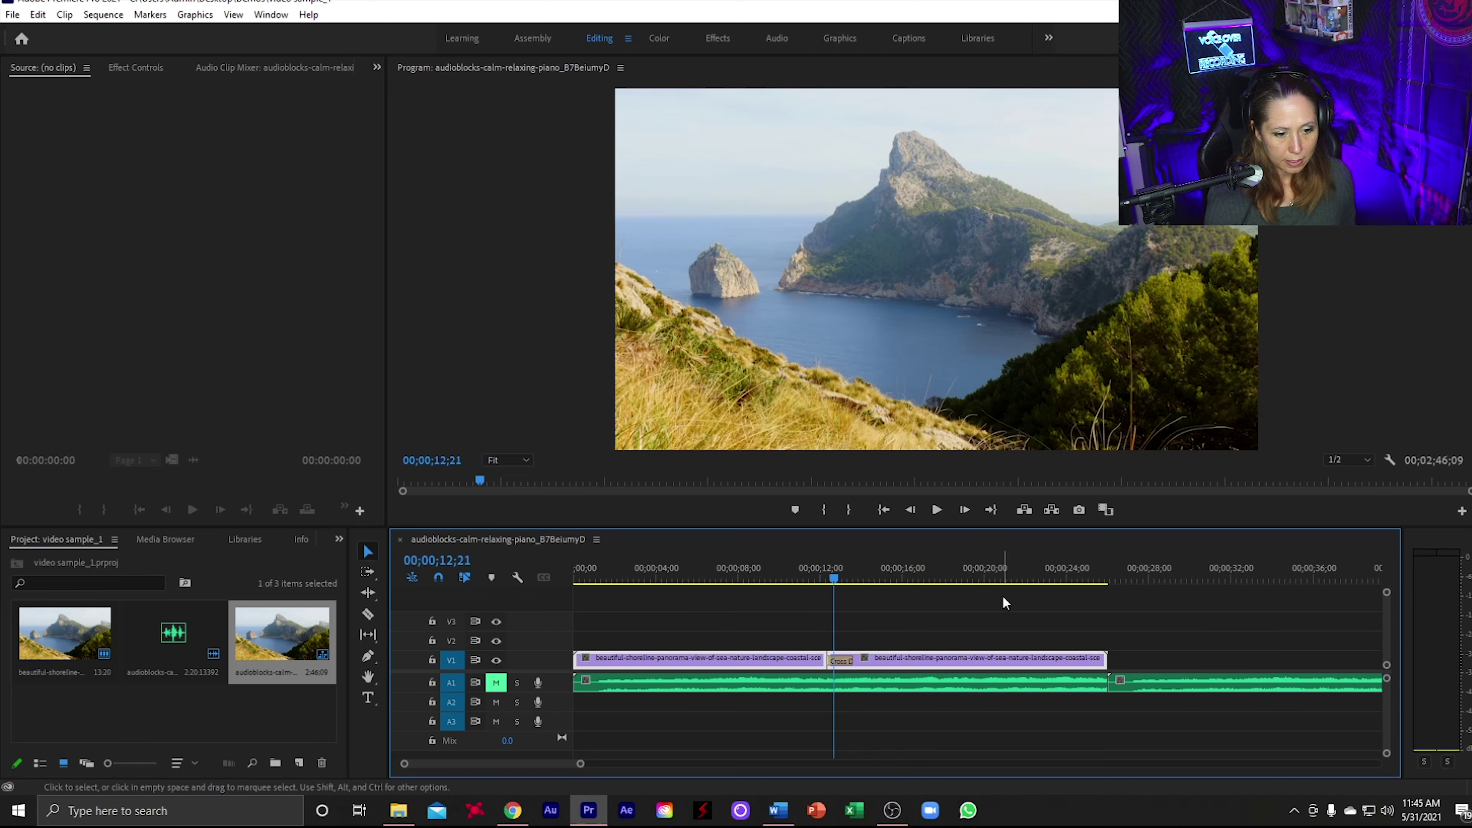
left_click(1101, 572)
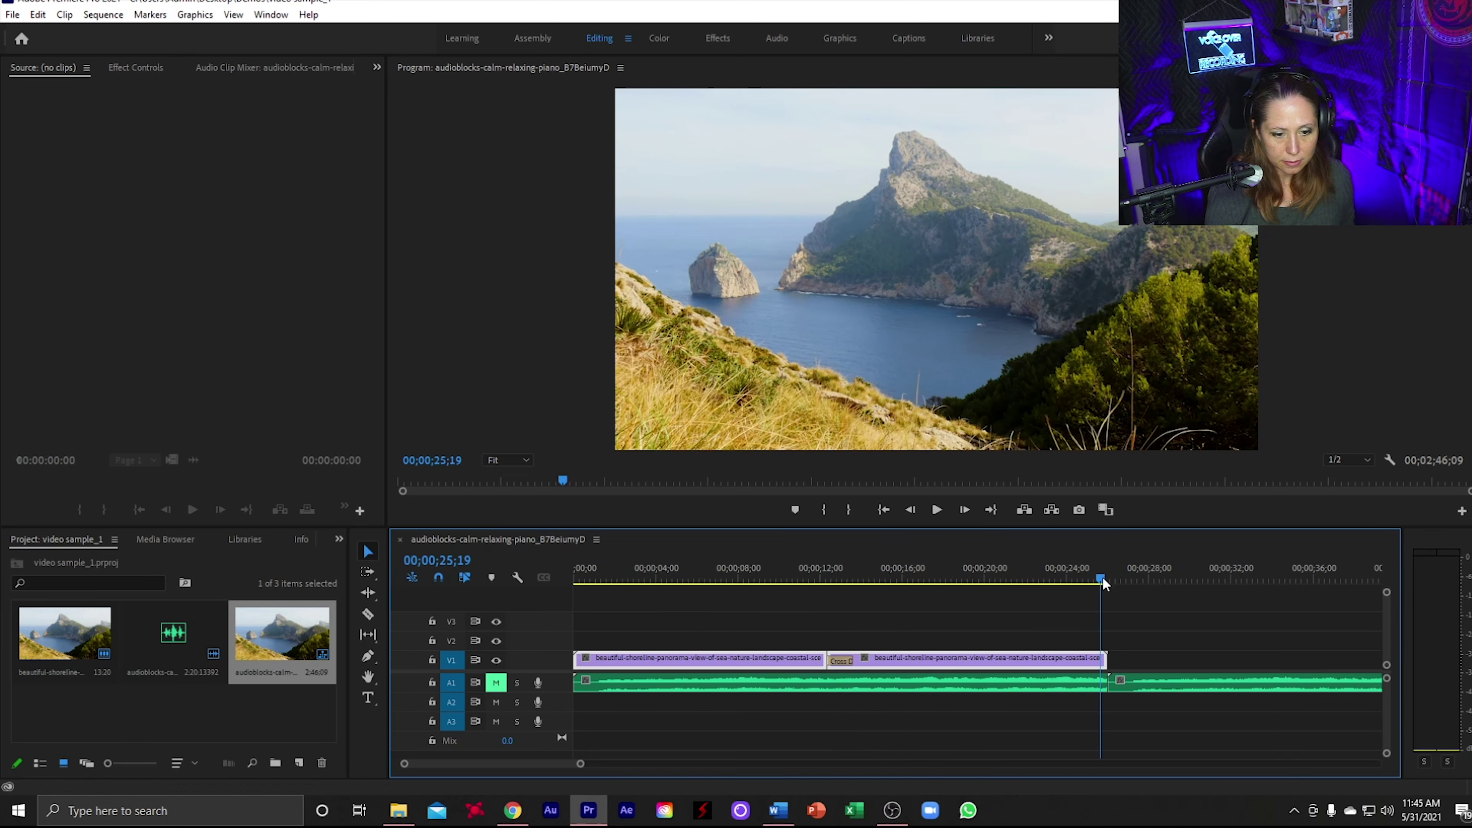
left_click(1111, 578)
left_click_drag(1111, 578, 1105, 578)
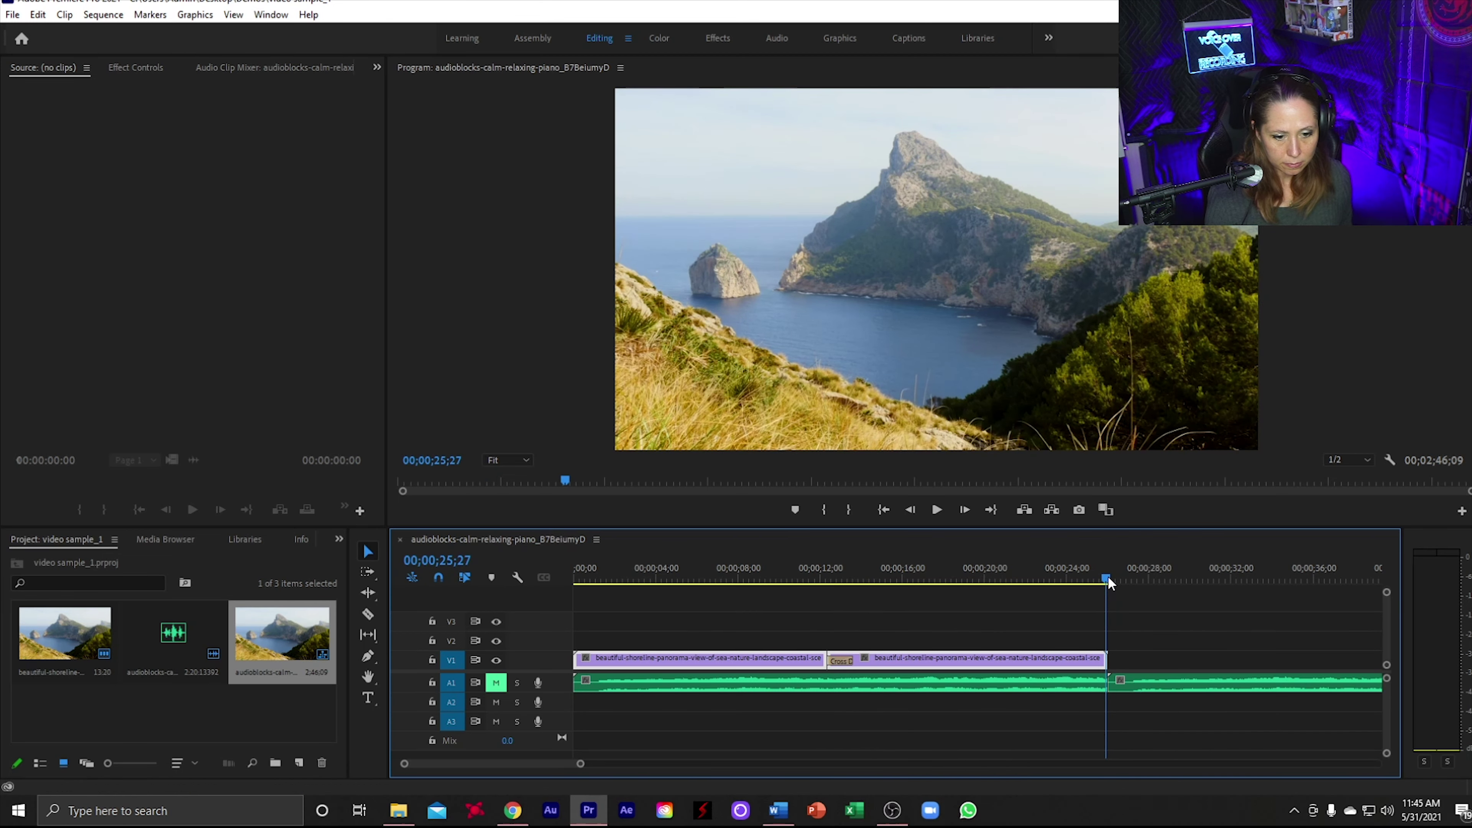
key("ctrl+v")
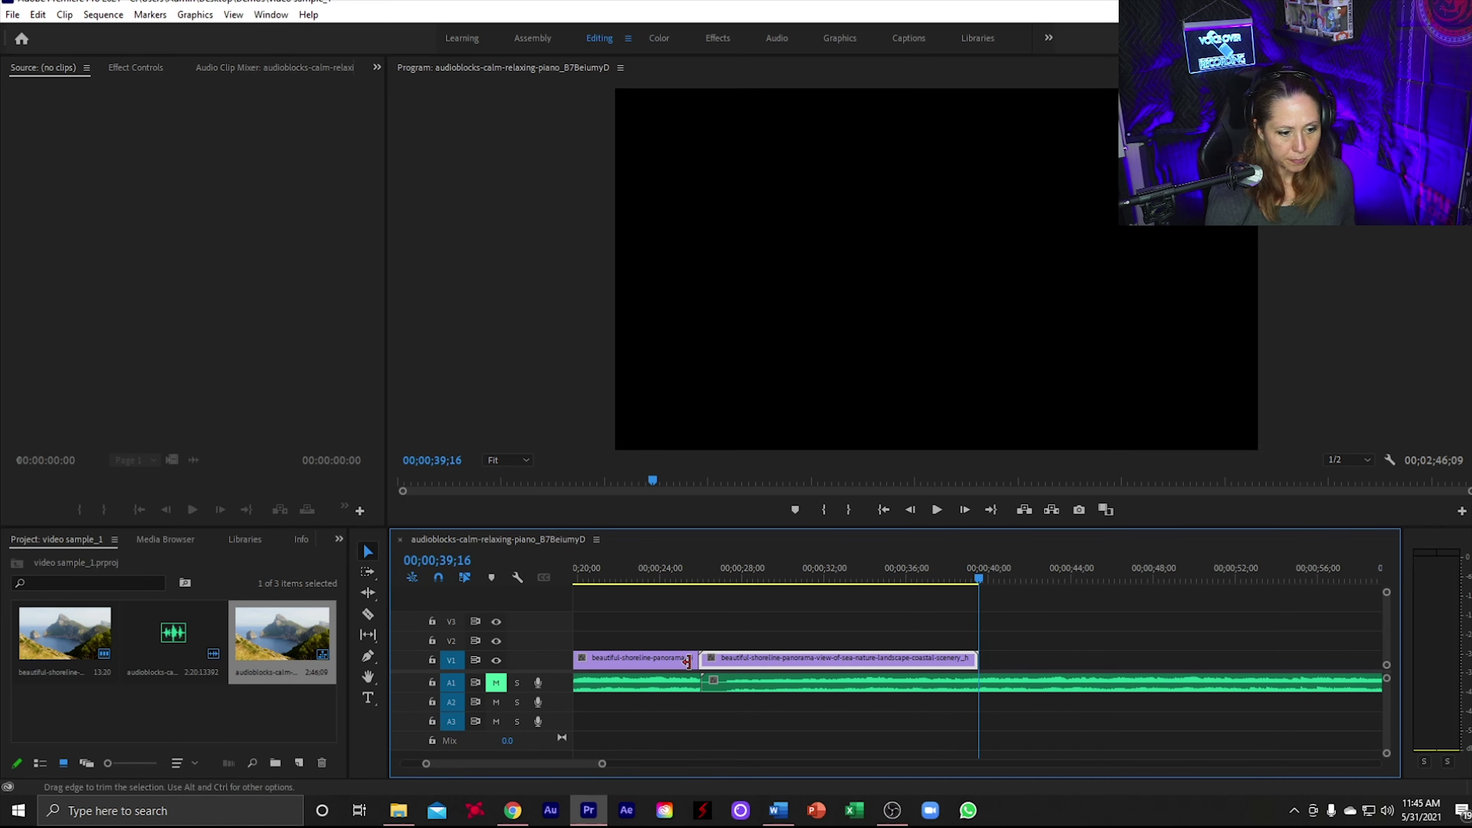
Step: Add the default transition at the join between the second and third shoreline clips on V1
right_click(694, 657)
left_click(730, 761)
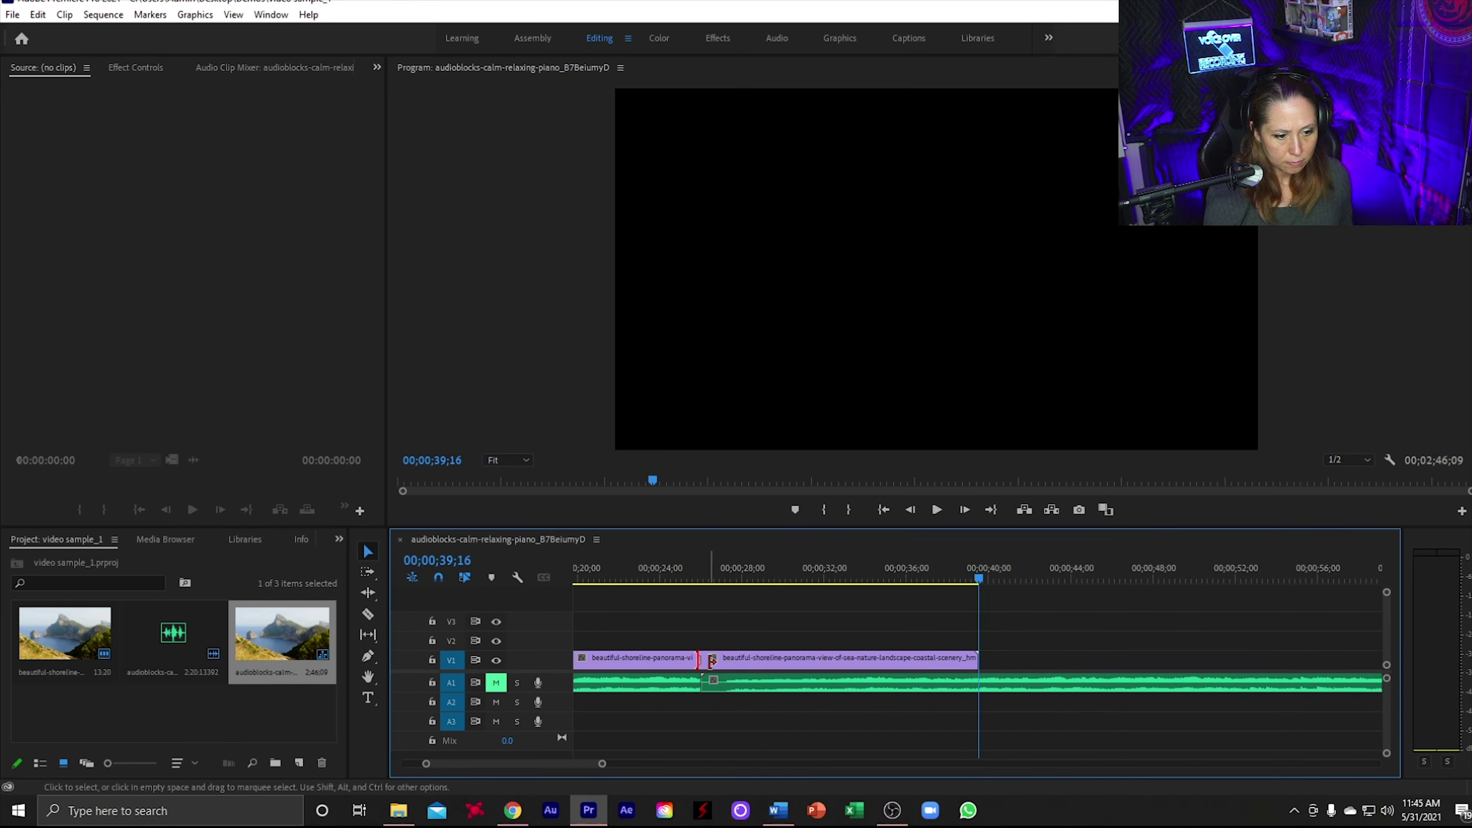
left_click_drag(574, 764, 532, 764)
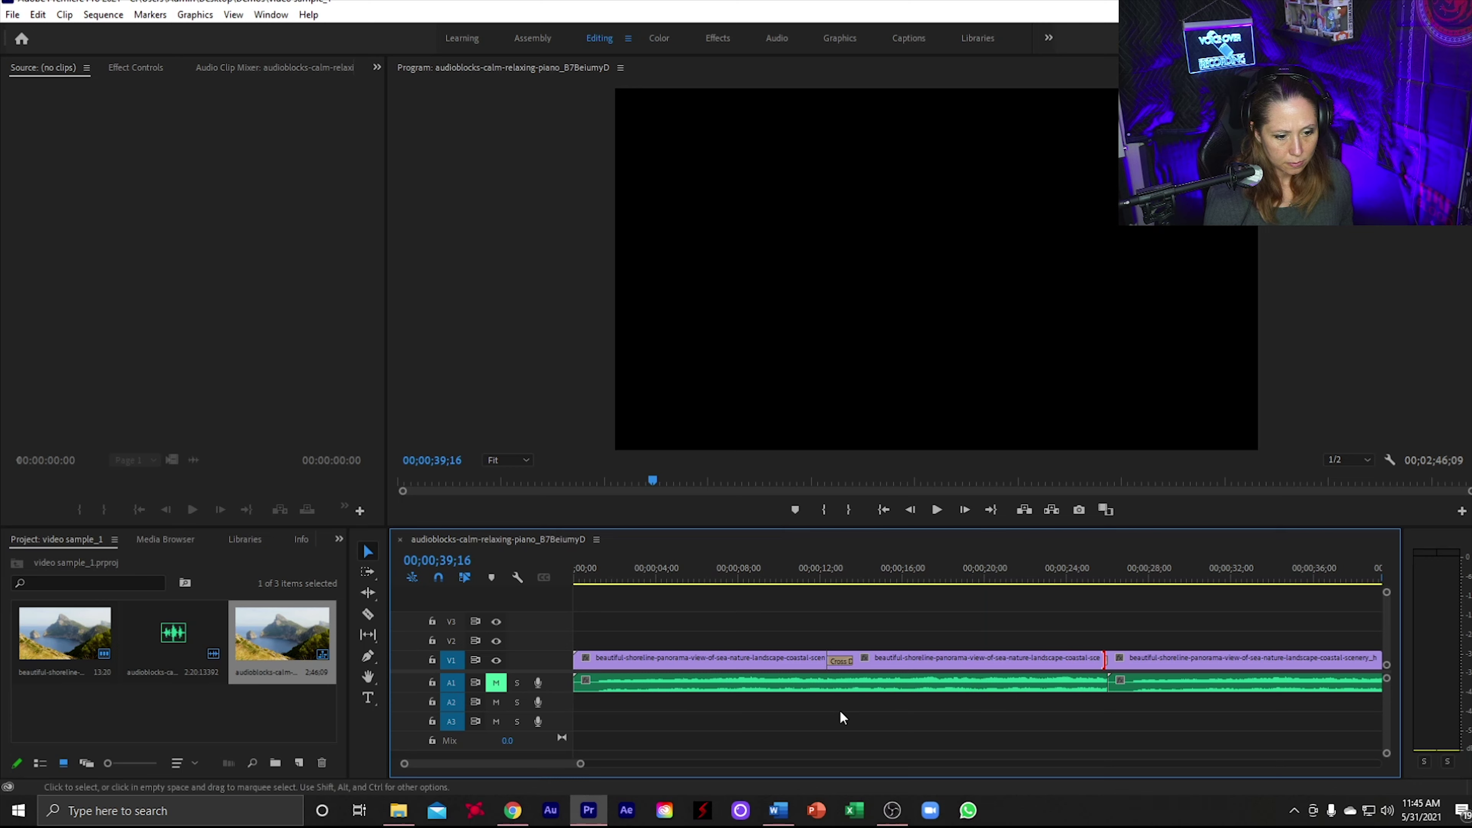
left_click(1119, 661)
left_click(1070, 580)
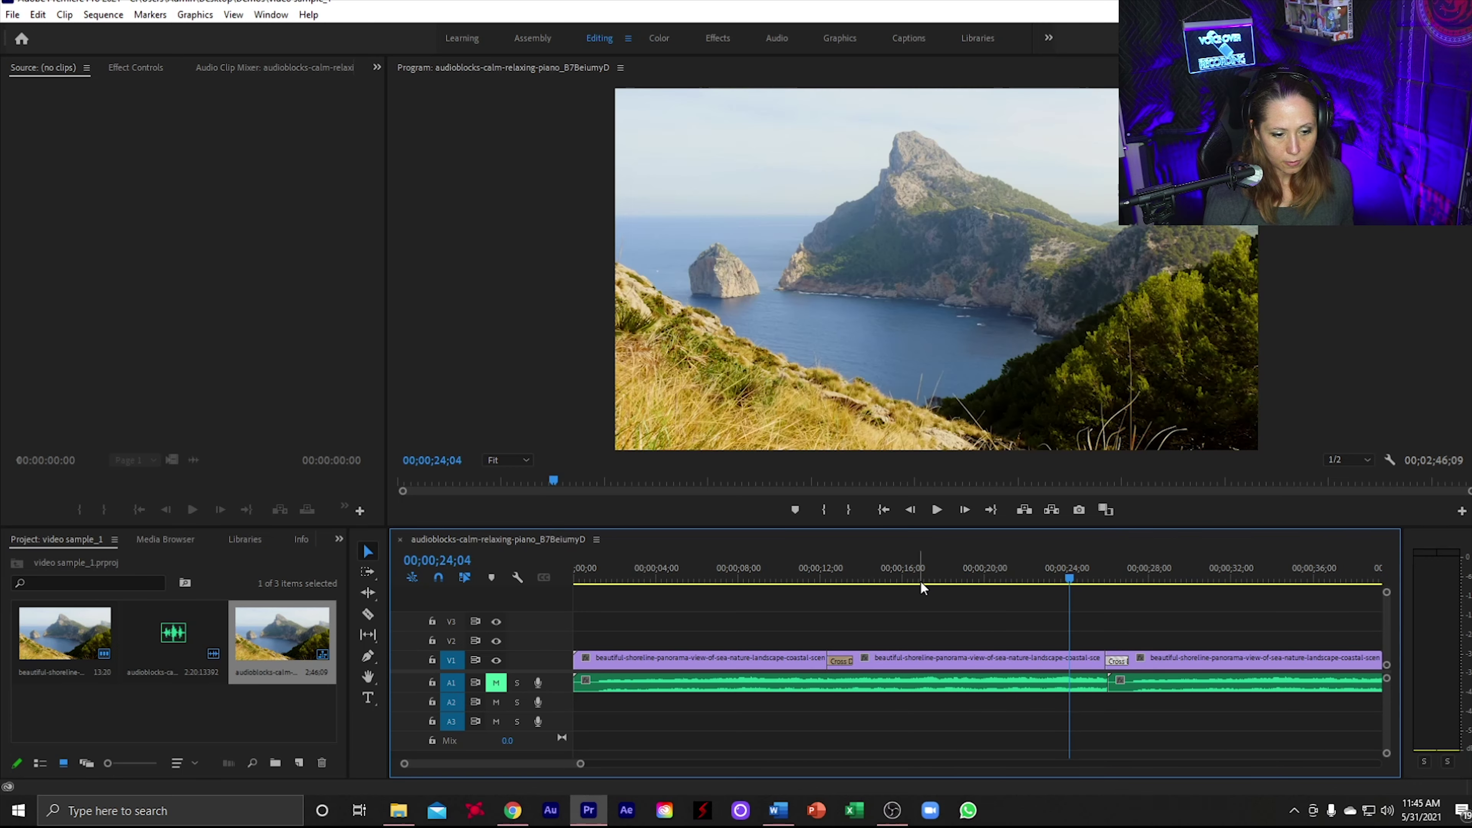
Step: Copy the three joined shoreline clips with their transitions and paste them at 00;00;39;12, at the end of the V1 footage
left_click_drag(777, 614, 1159, 651)
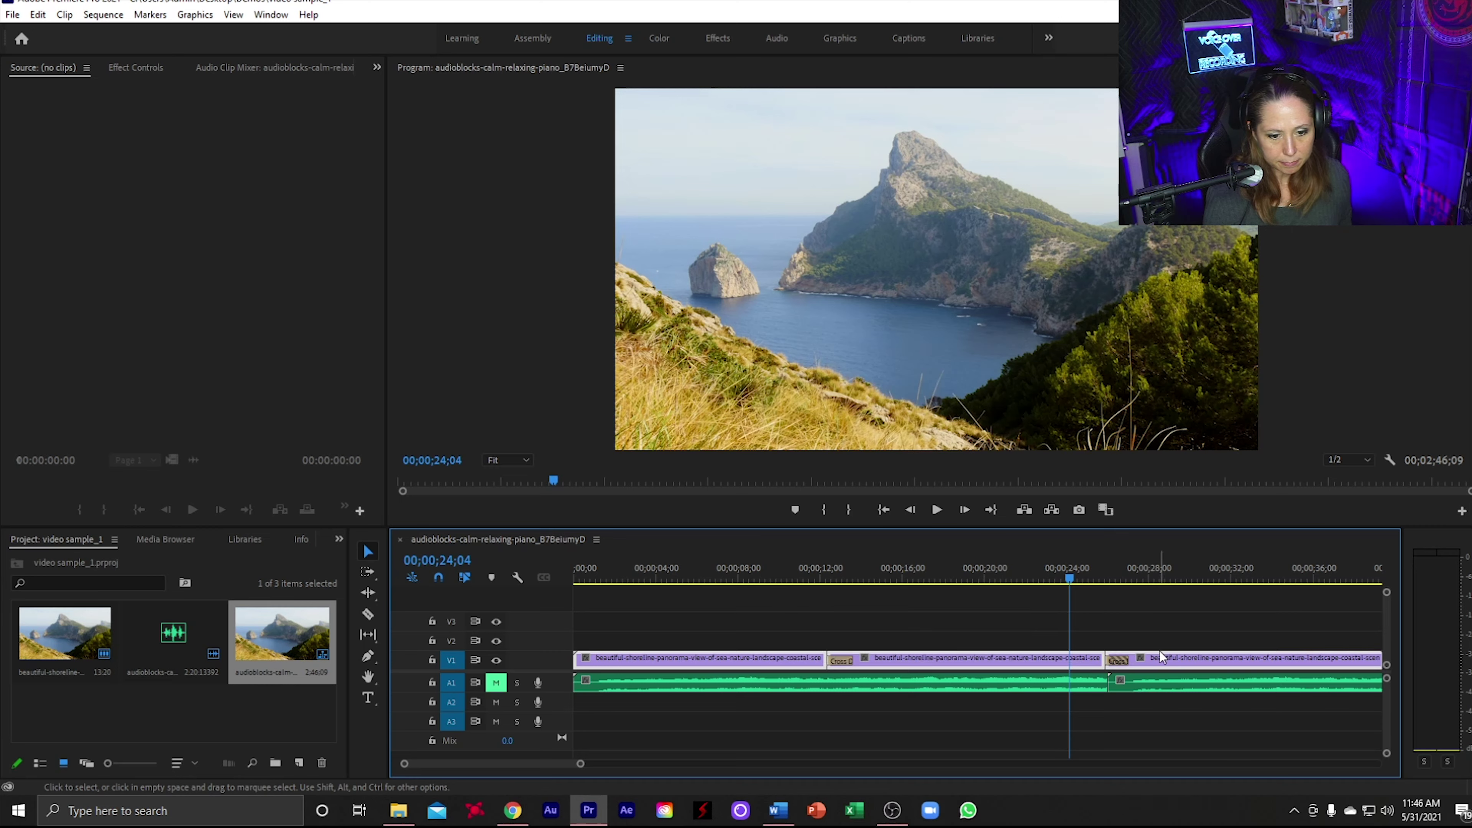
right_click(1176, 660)
key("Escape")
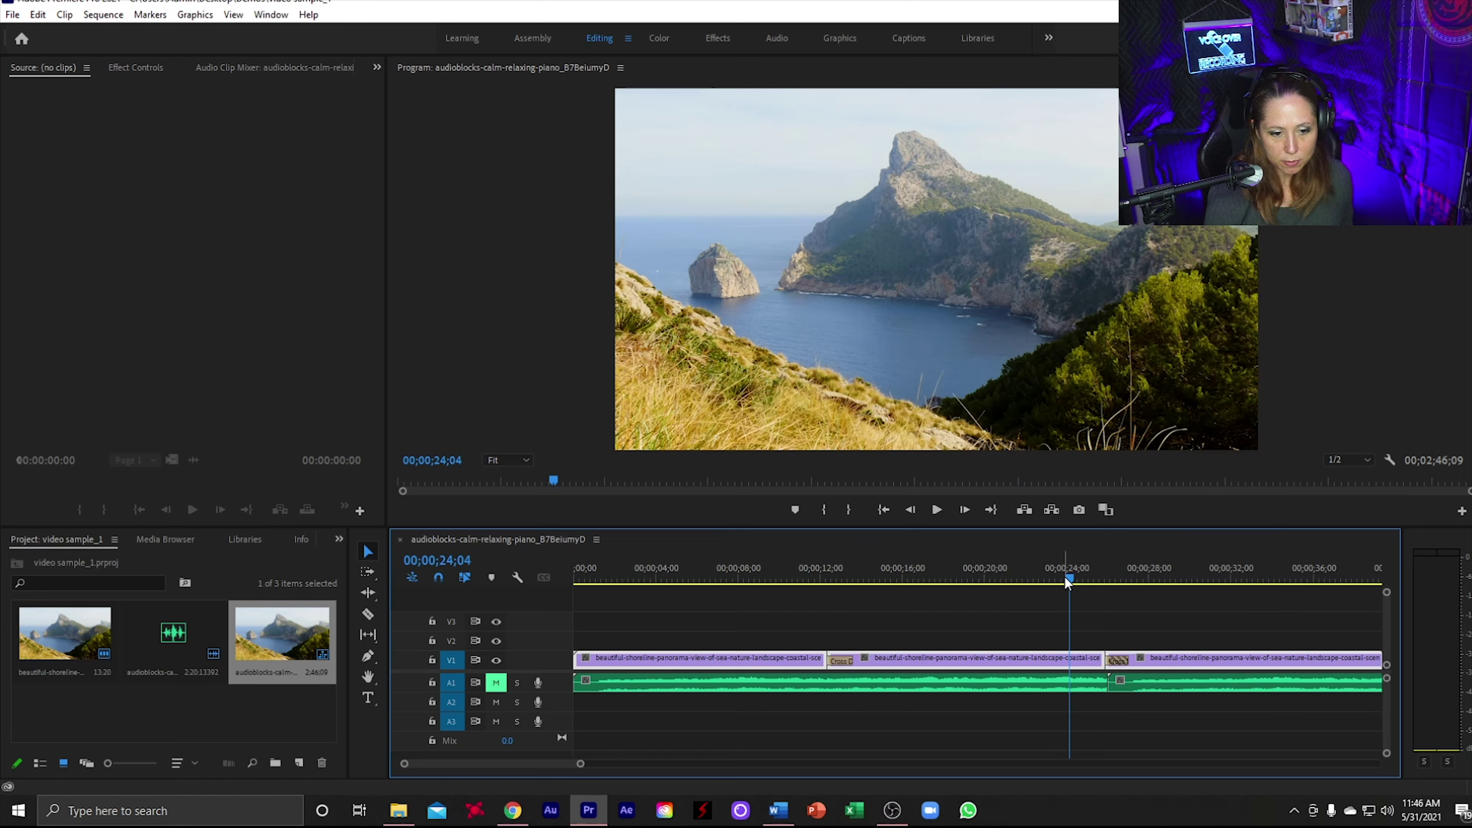
left_click_drag(1063, 580, 1217, 580)
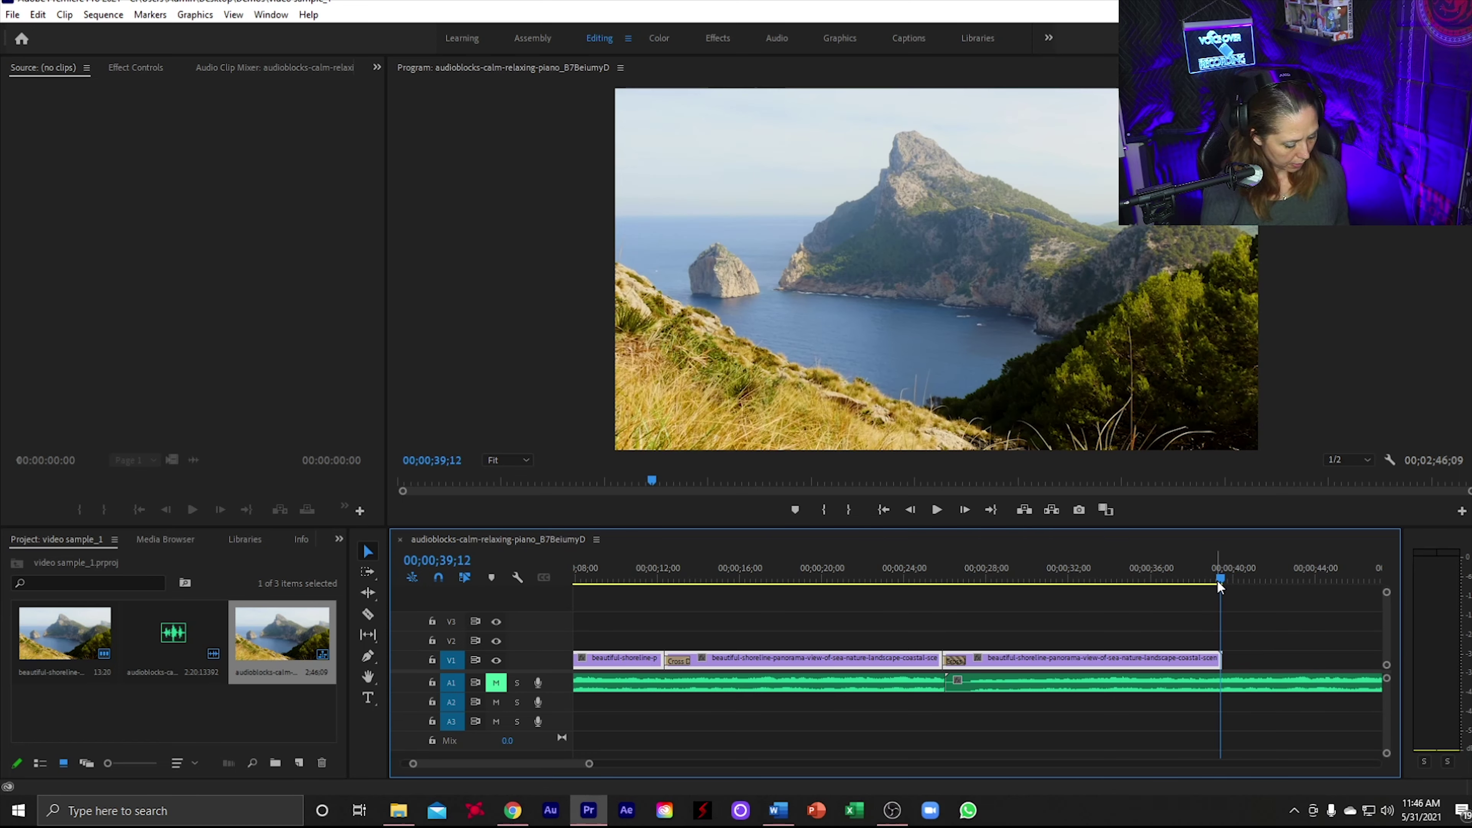
key("ctrl+v")
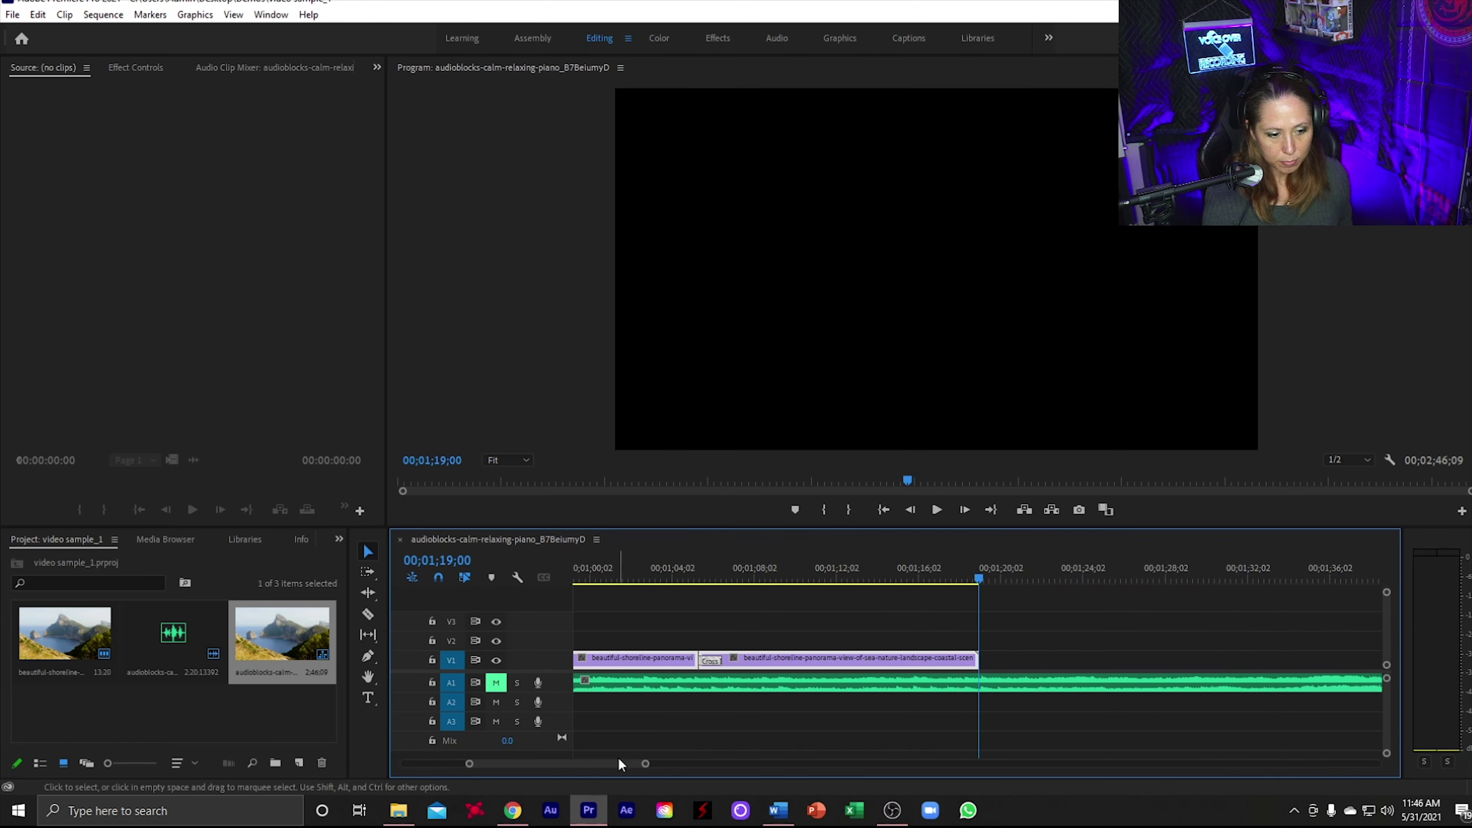
Step: Apply the default transition between the third and fourth V1 clips and set its duration to 00;00;01;07
left_click_drag(646, 764, 799, 764)
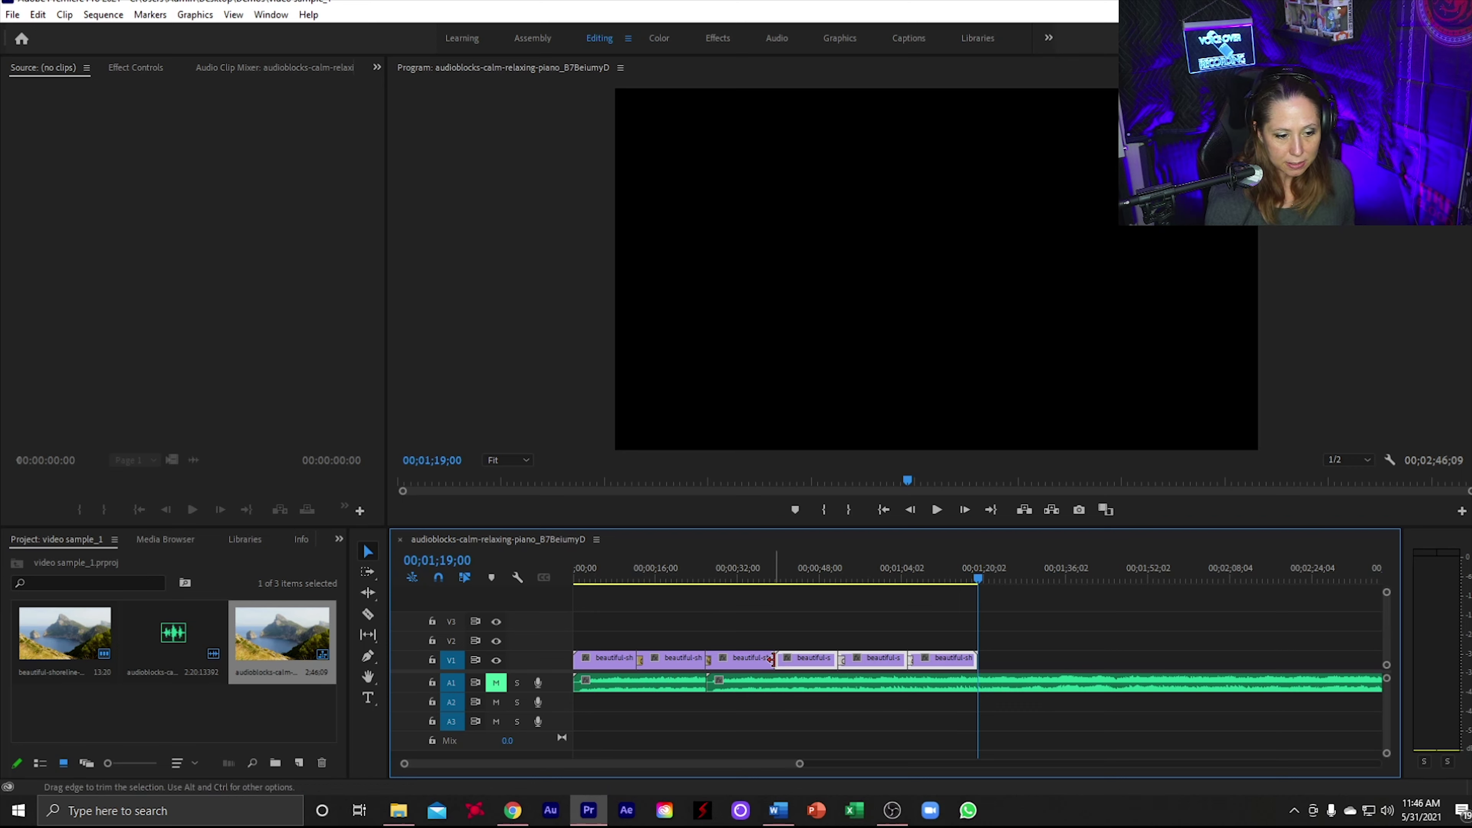
right_click(773, 657)
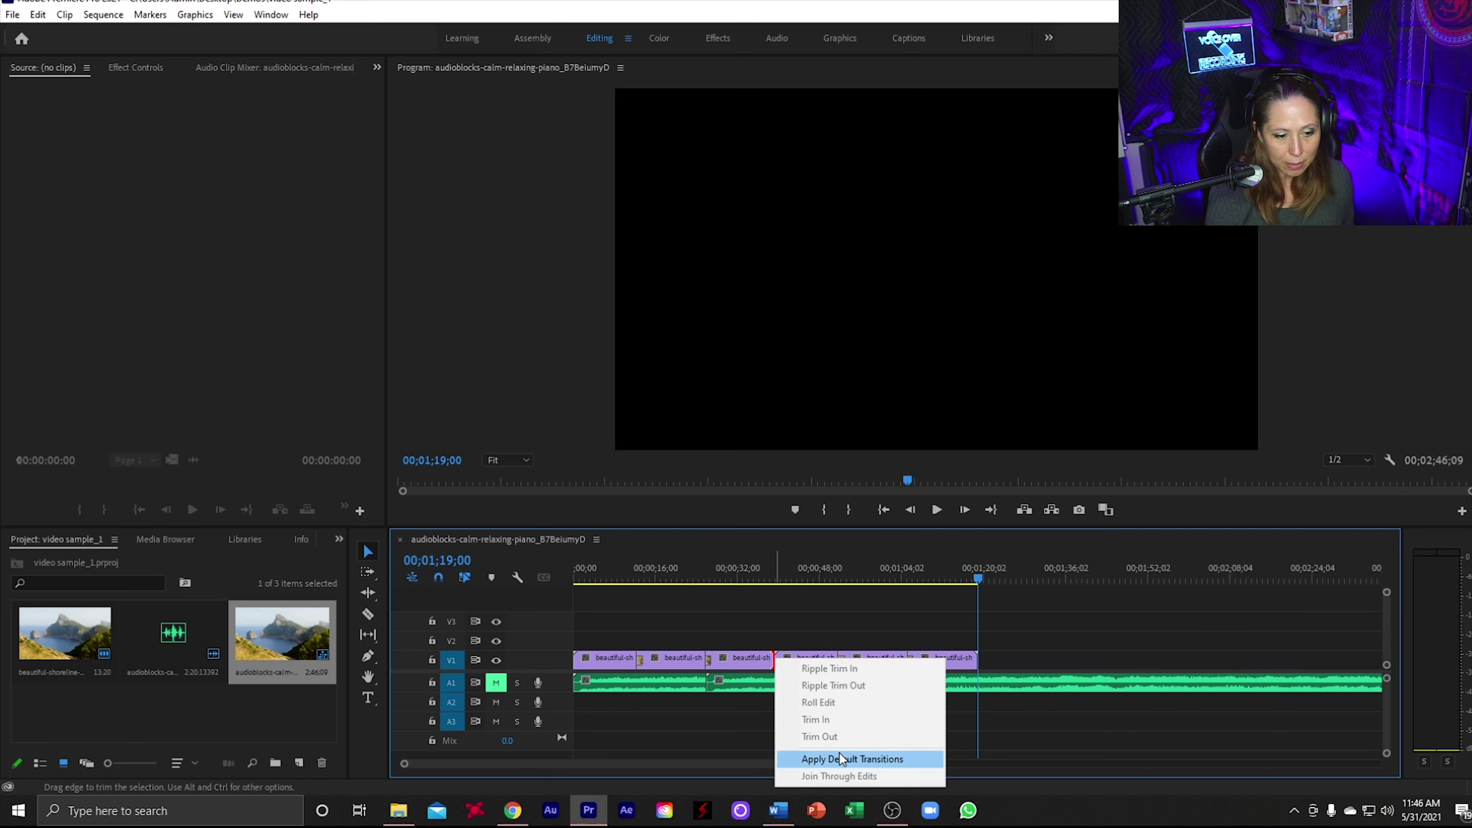
left_click(848, 760)
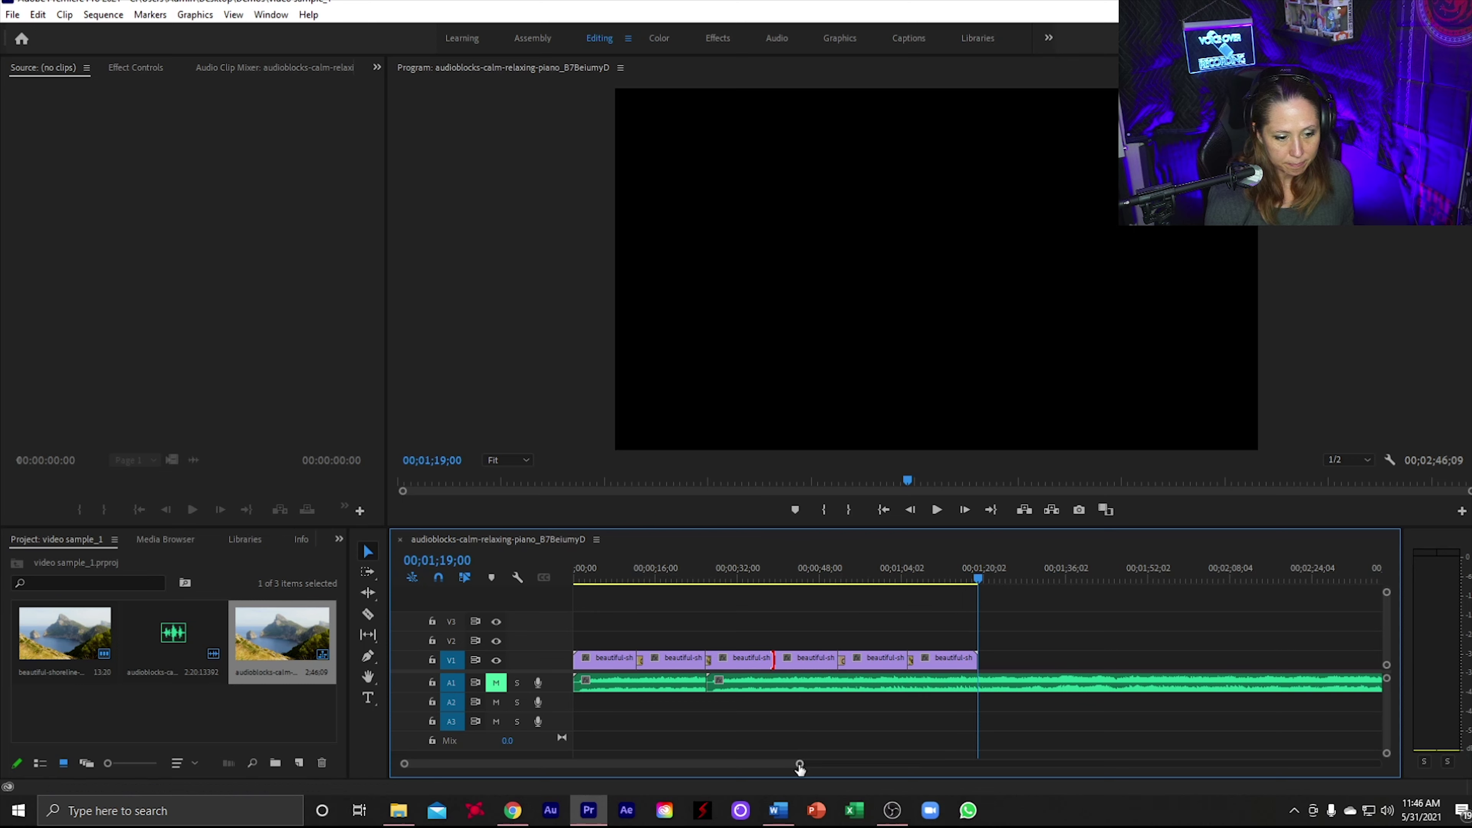
left_click_drag(799, 766, 615, 762)
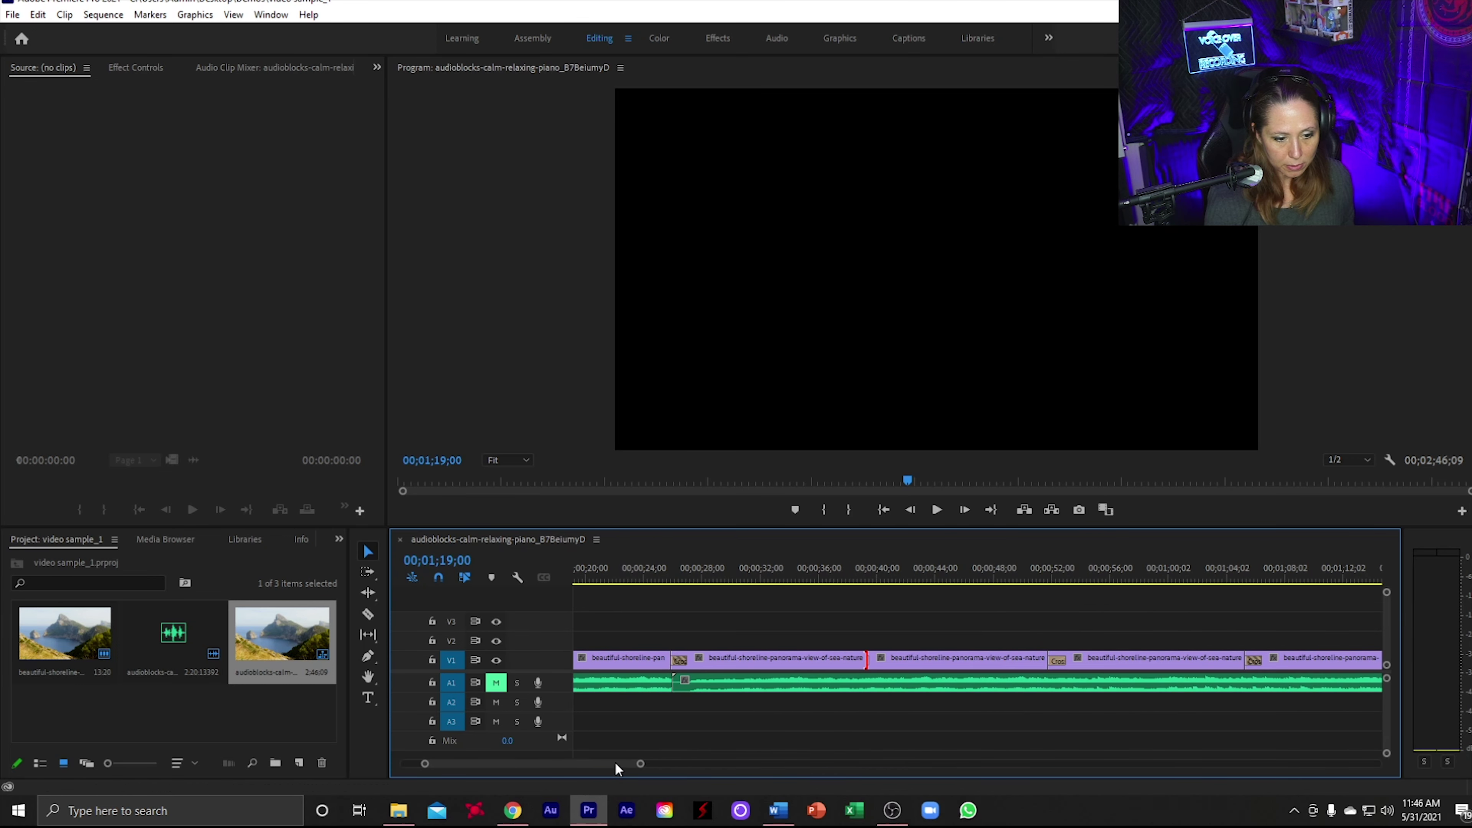
right_click(868, 662)
left_click(901, 672)
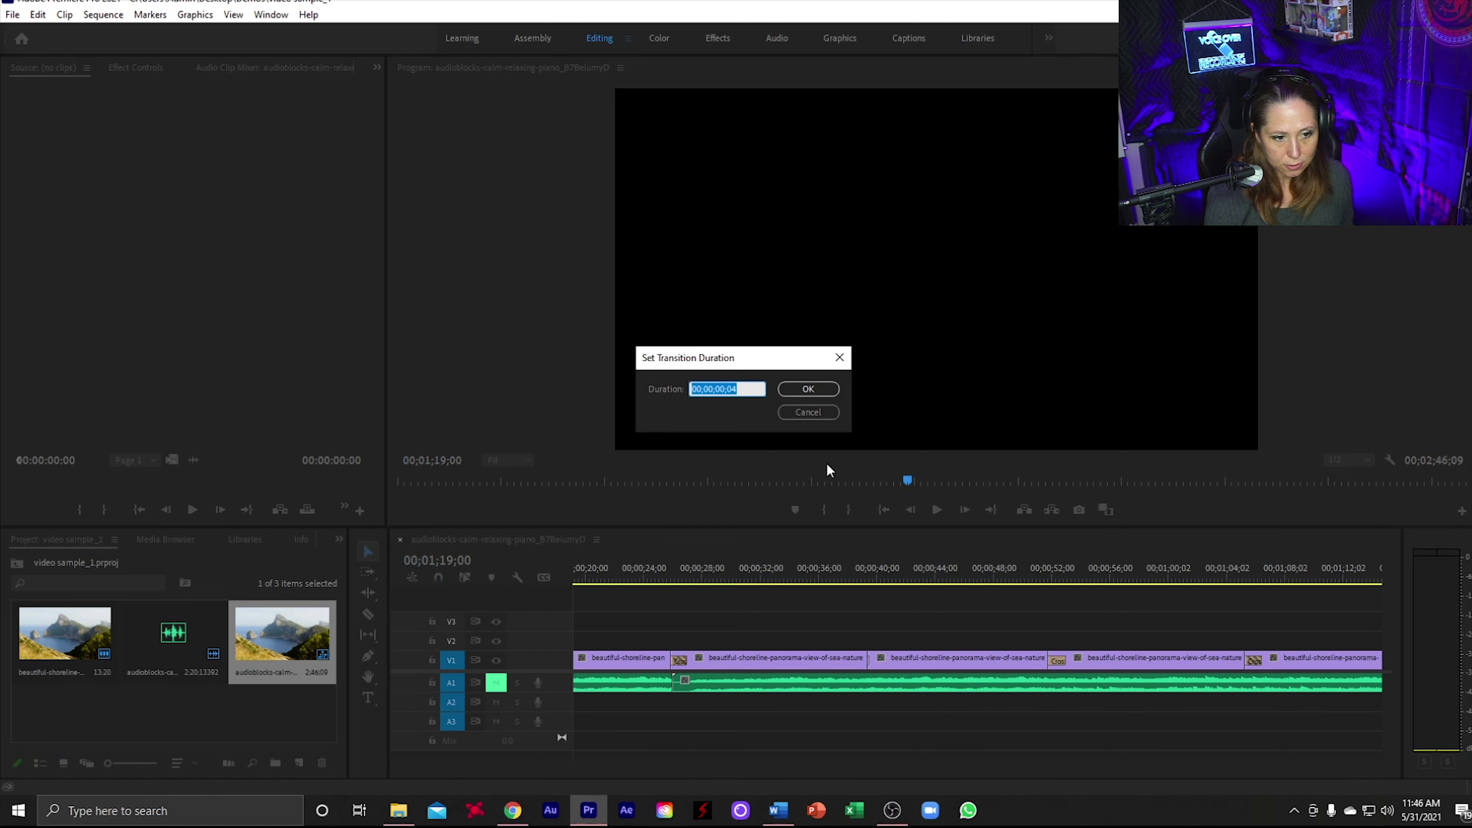
left_click(722, 388)
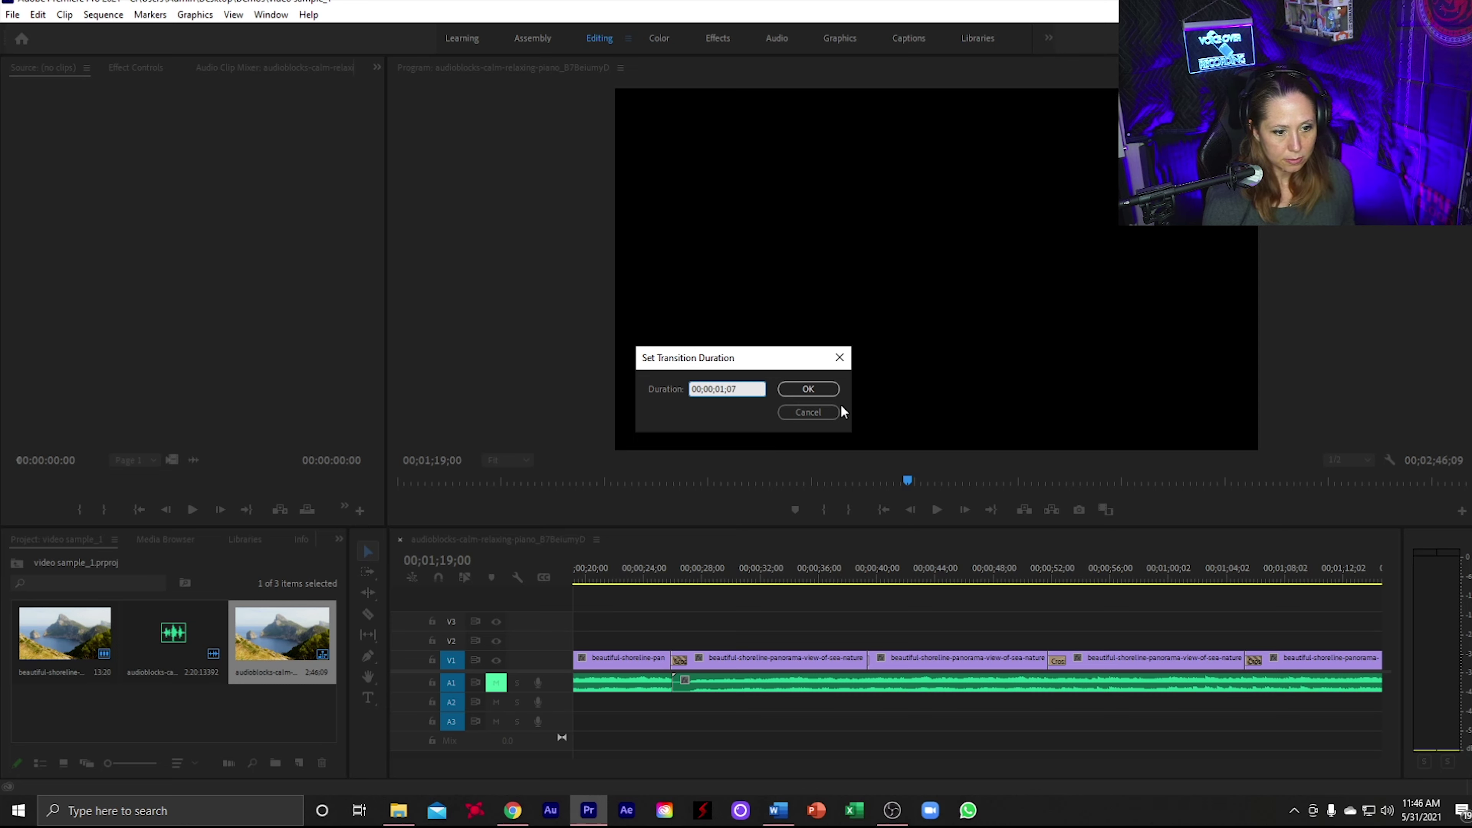
left_click(829, 388)
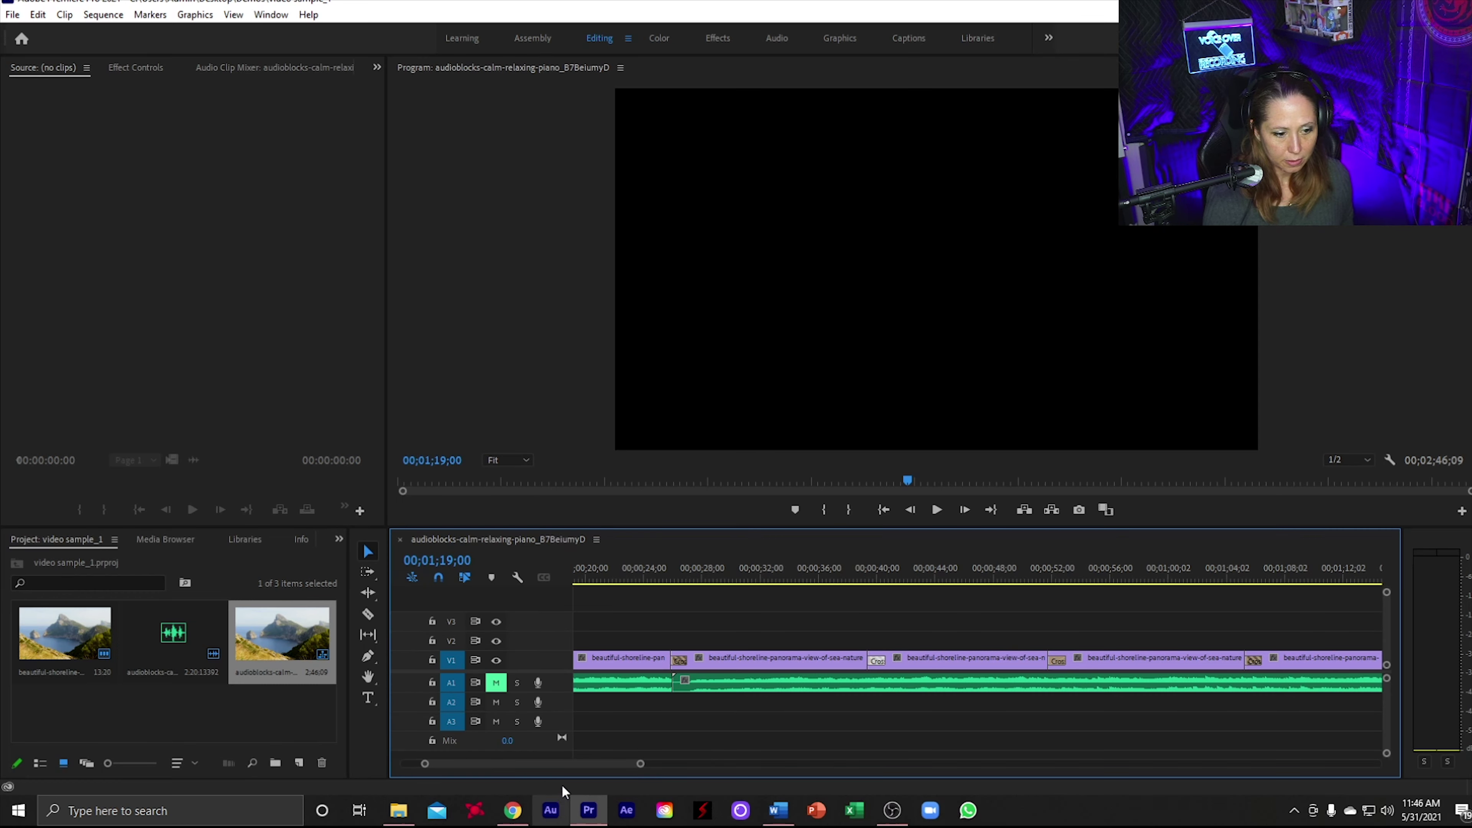
Step: Copy all six shoreline clips with their transitions and paste them at 00;01;19;00 on V1
left_click_drag(573, 773, 615, 762)
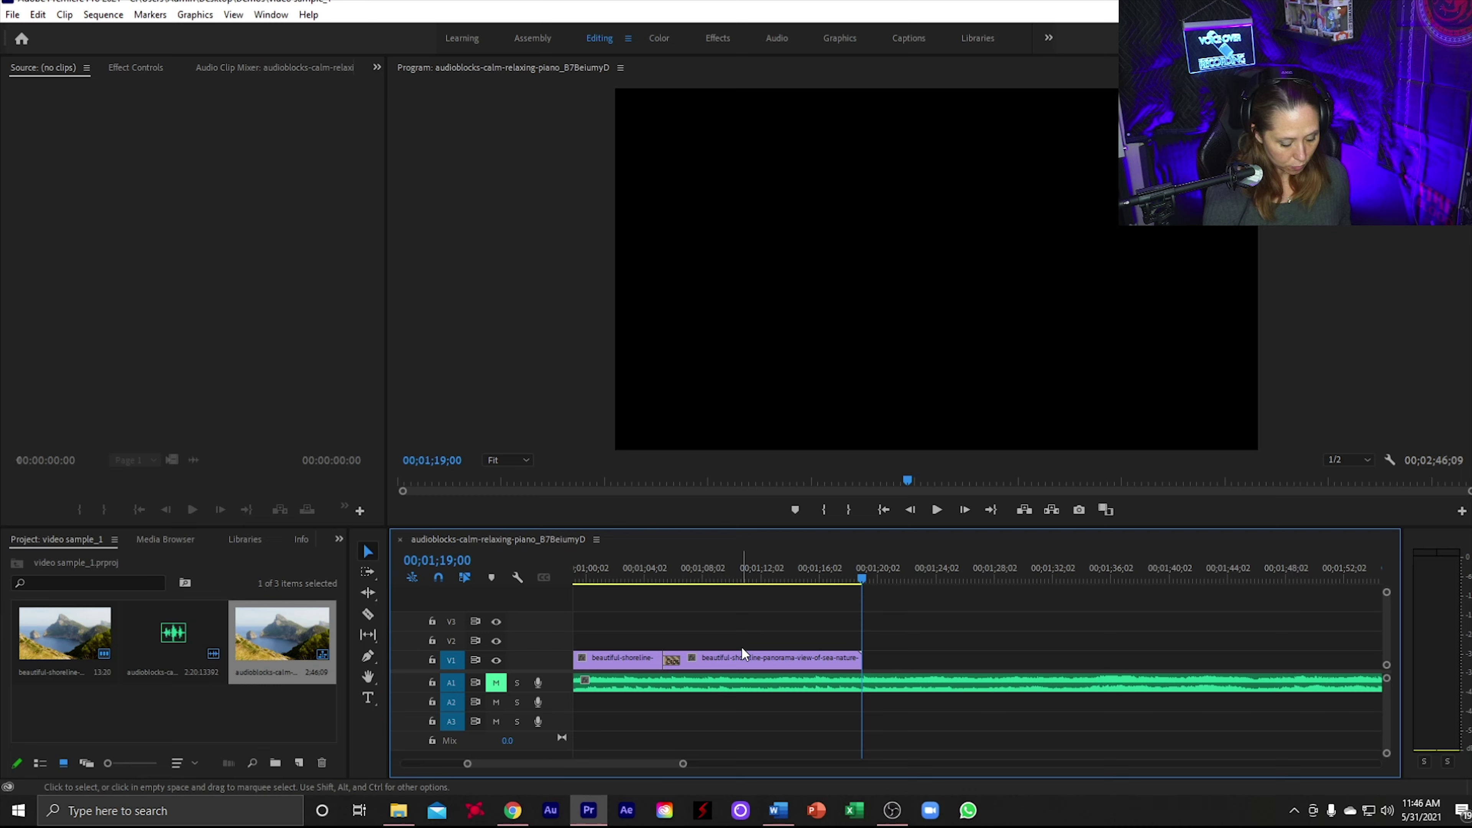
key("ctrl+v")
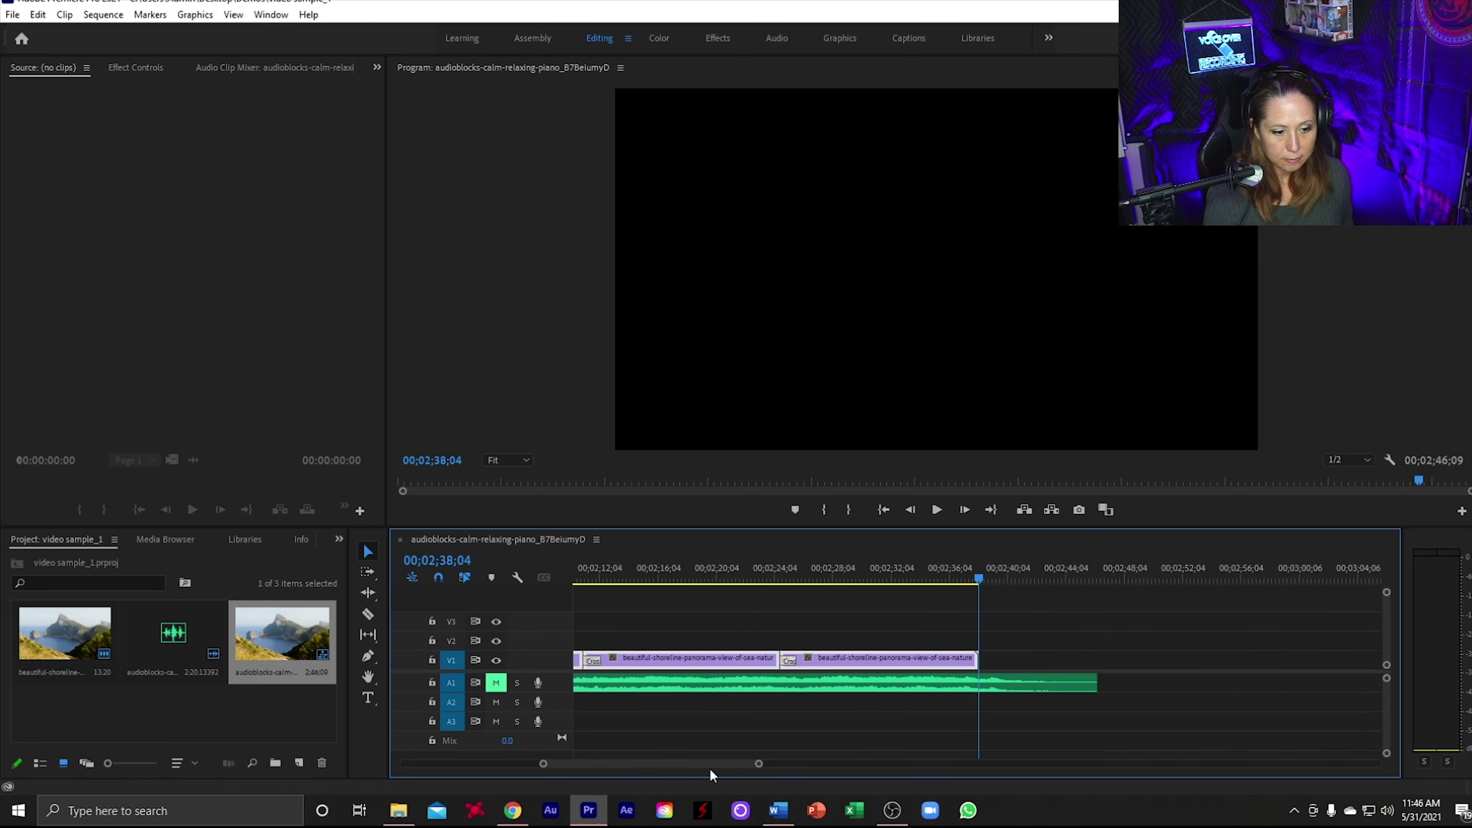
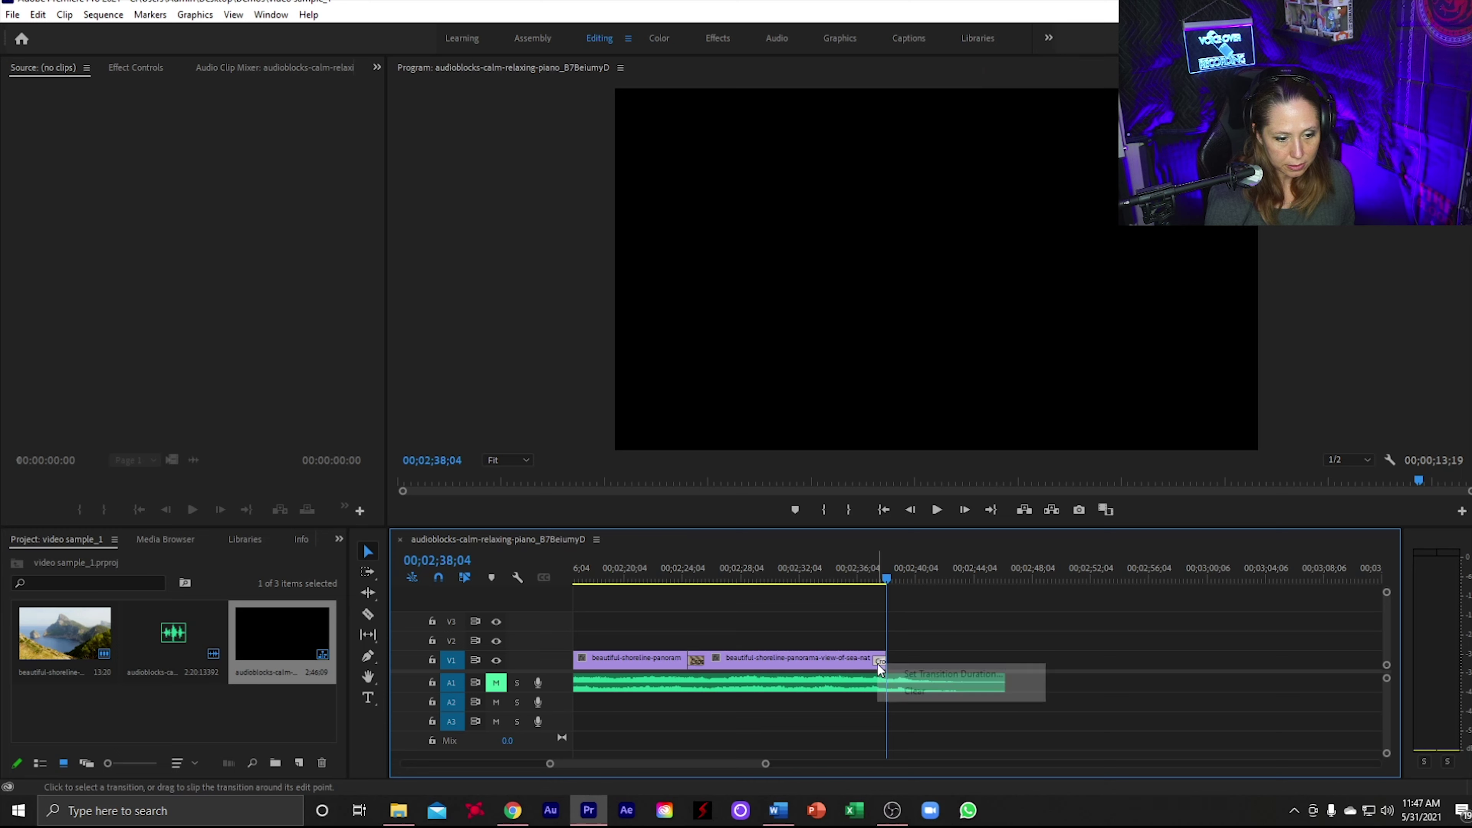
Step: Clear the transition at the end of the last V1 clip and paste another shoreline clip at 00;02;38;00
left_click(899, 693)
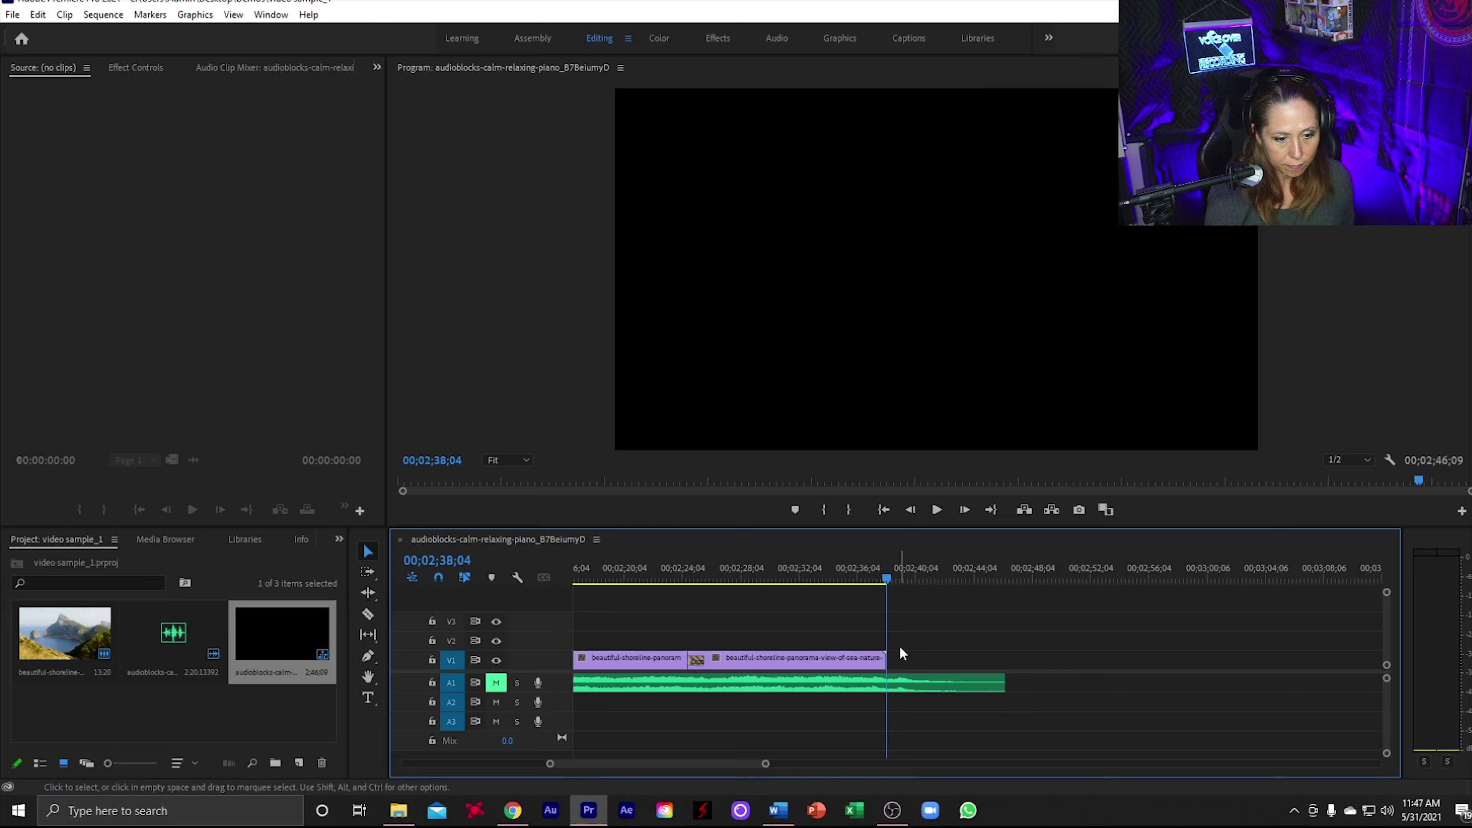
left_click(885, 578)
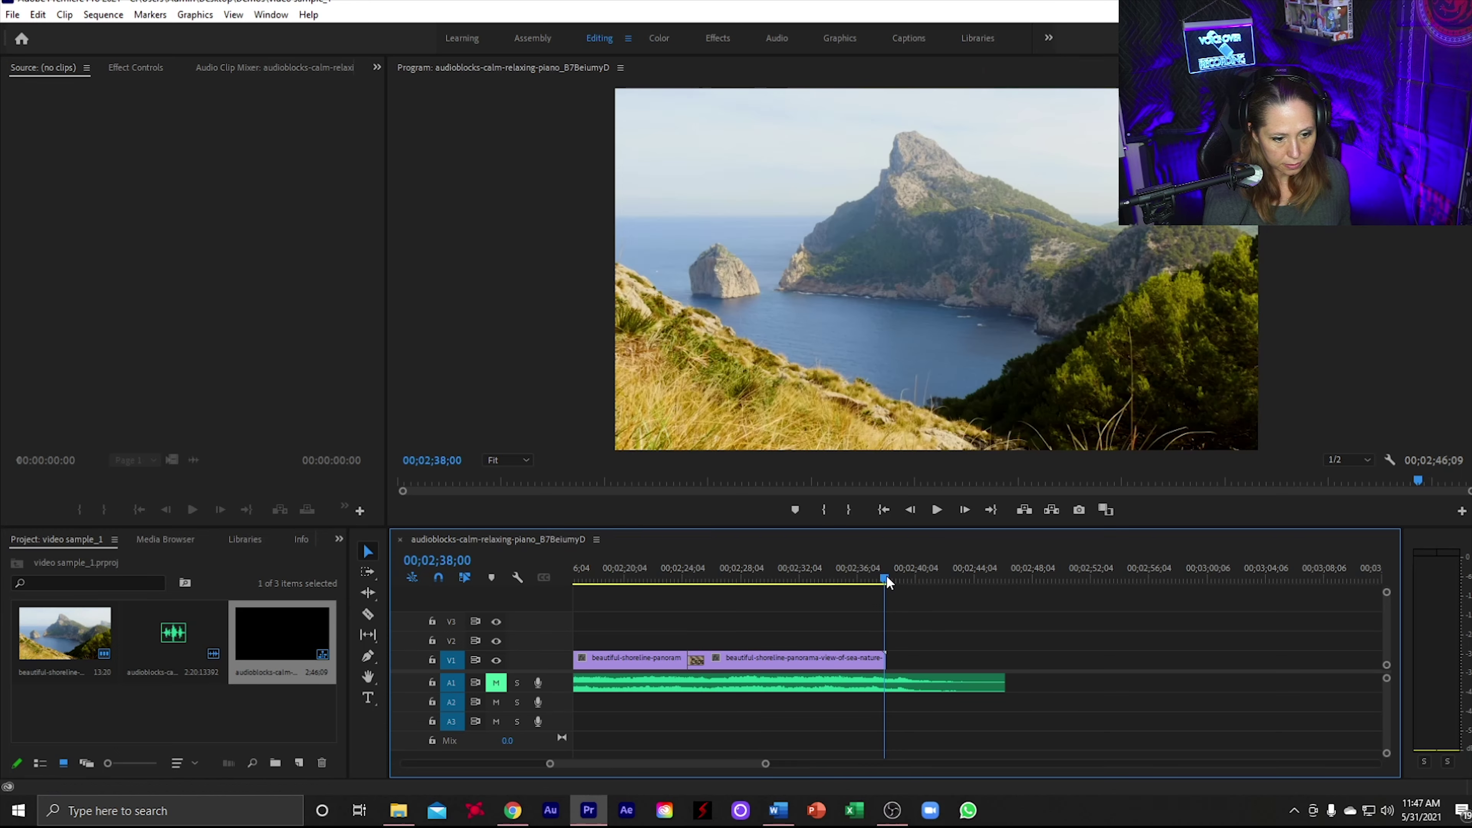
key("ctrl+v")
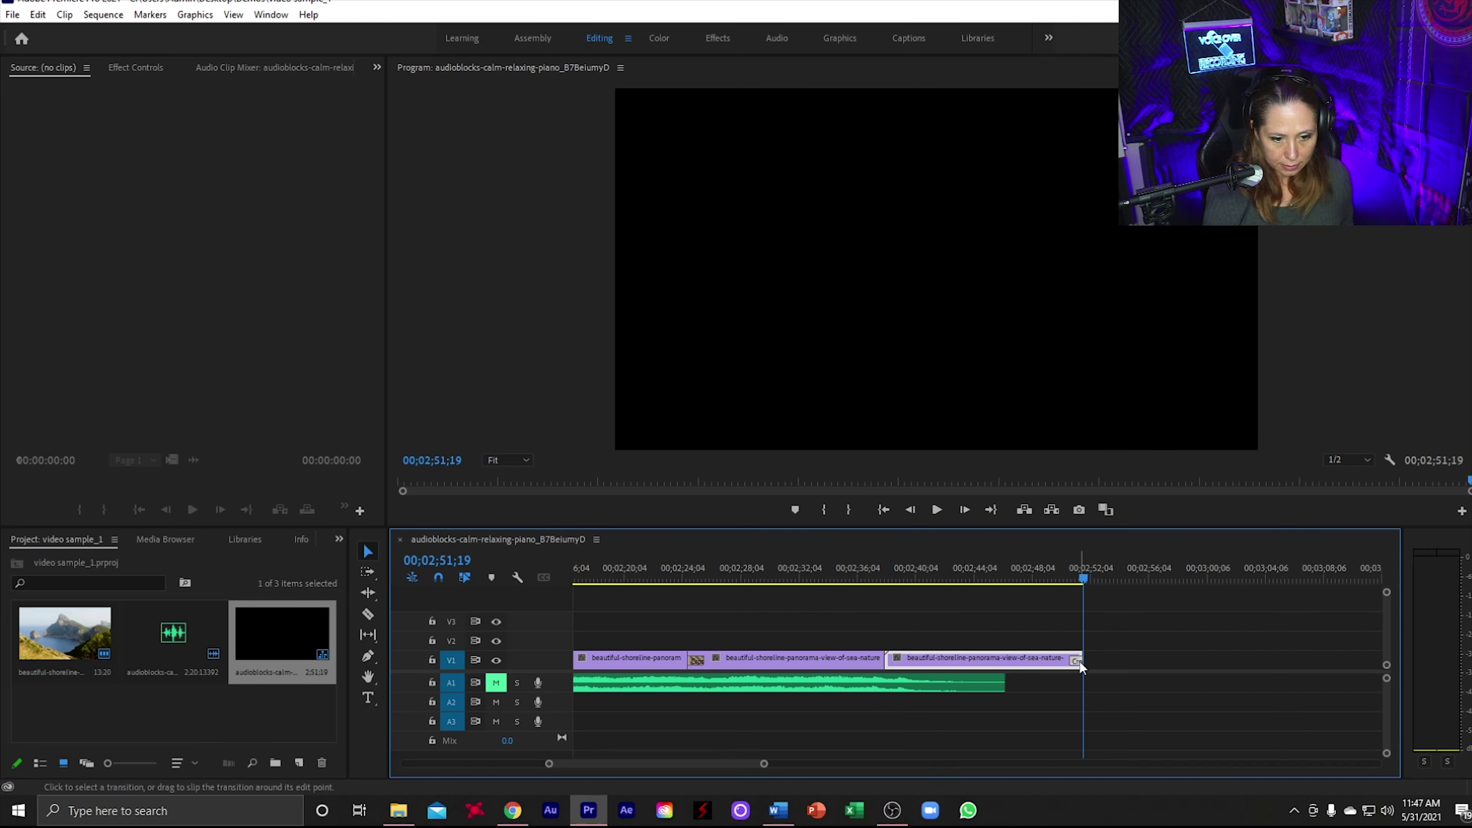
Step: Trim the last shoreline clip to the end of the piano track and apply the default transition at its starting join
left_click_drag(1076, 660, 1005, 659)
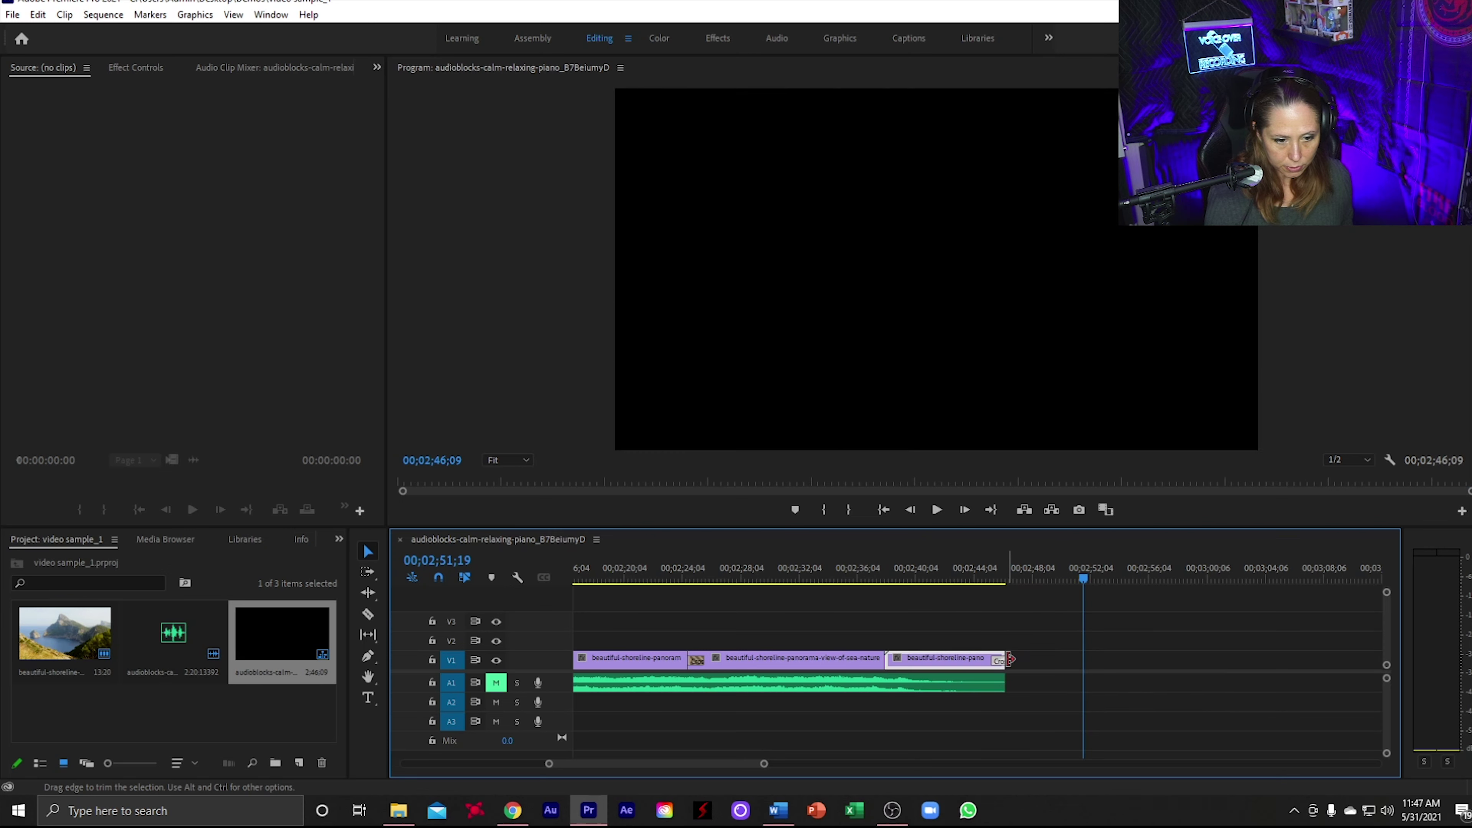
right_click(886, 664)
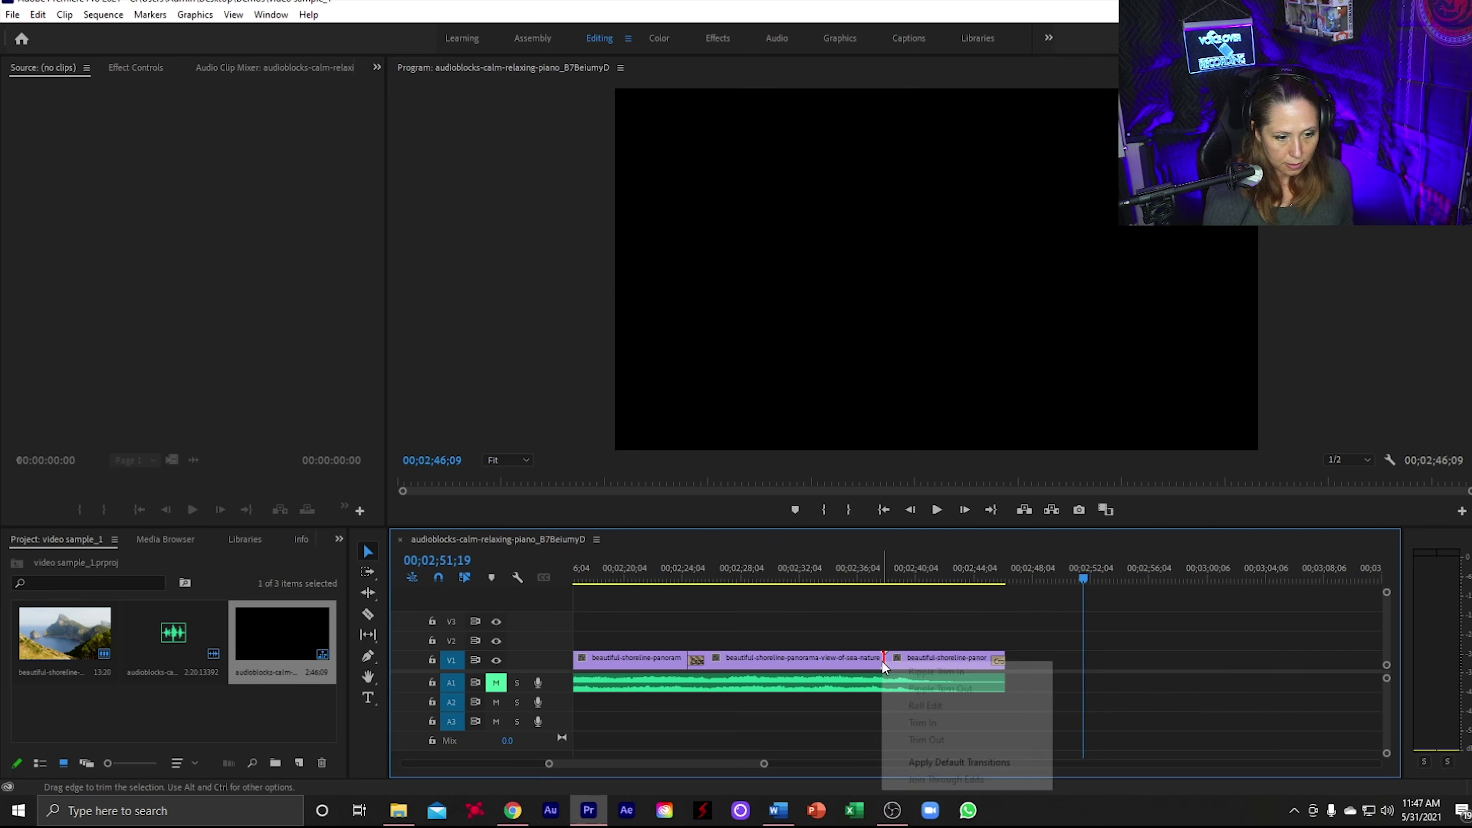
left_click(929, 760)
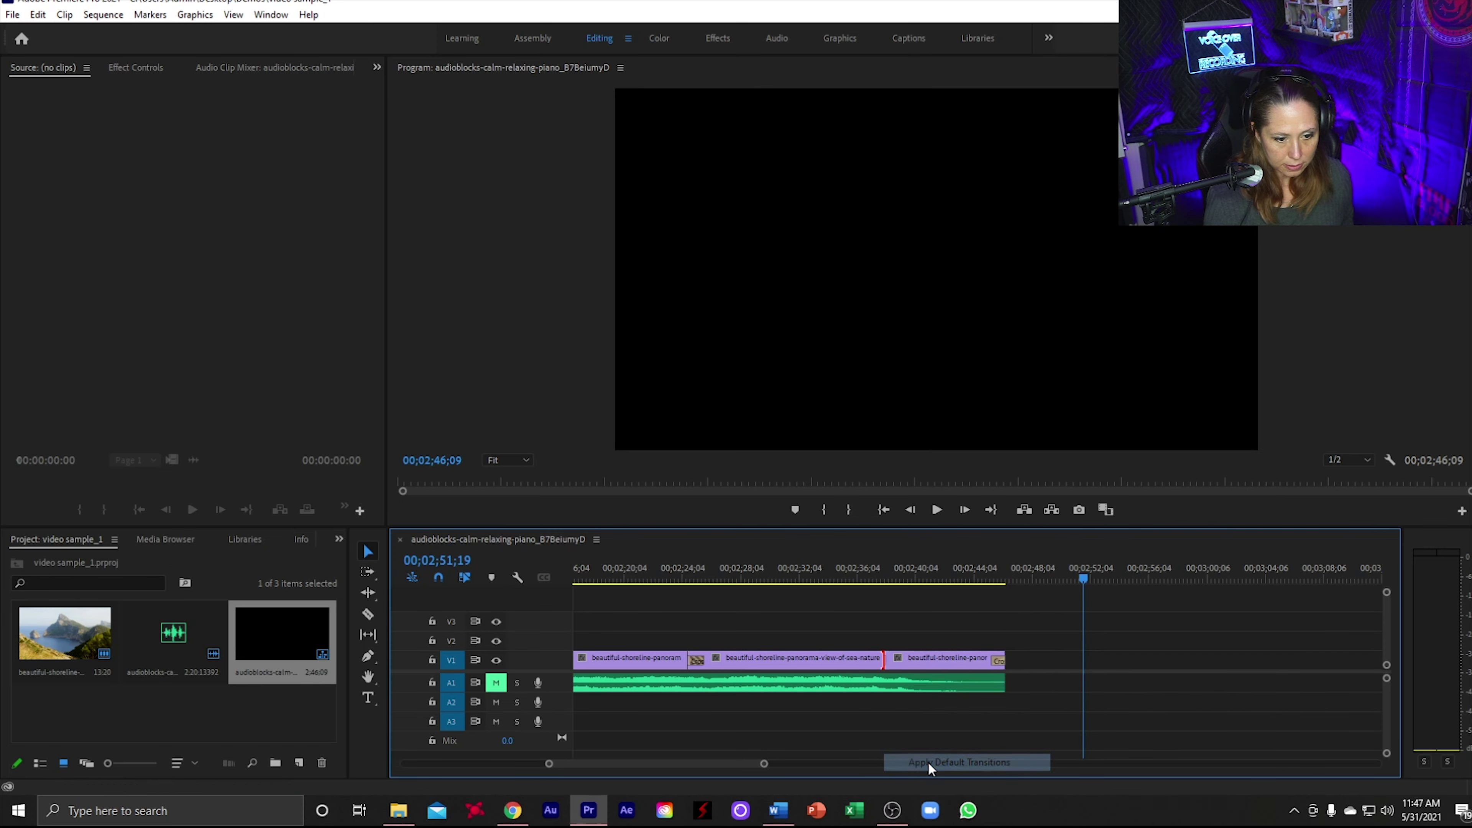
Step: Set the duration of the transition at the last join on V1 to 00;00;01;04
right_click(886, 659)
left_click(930, 669)
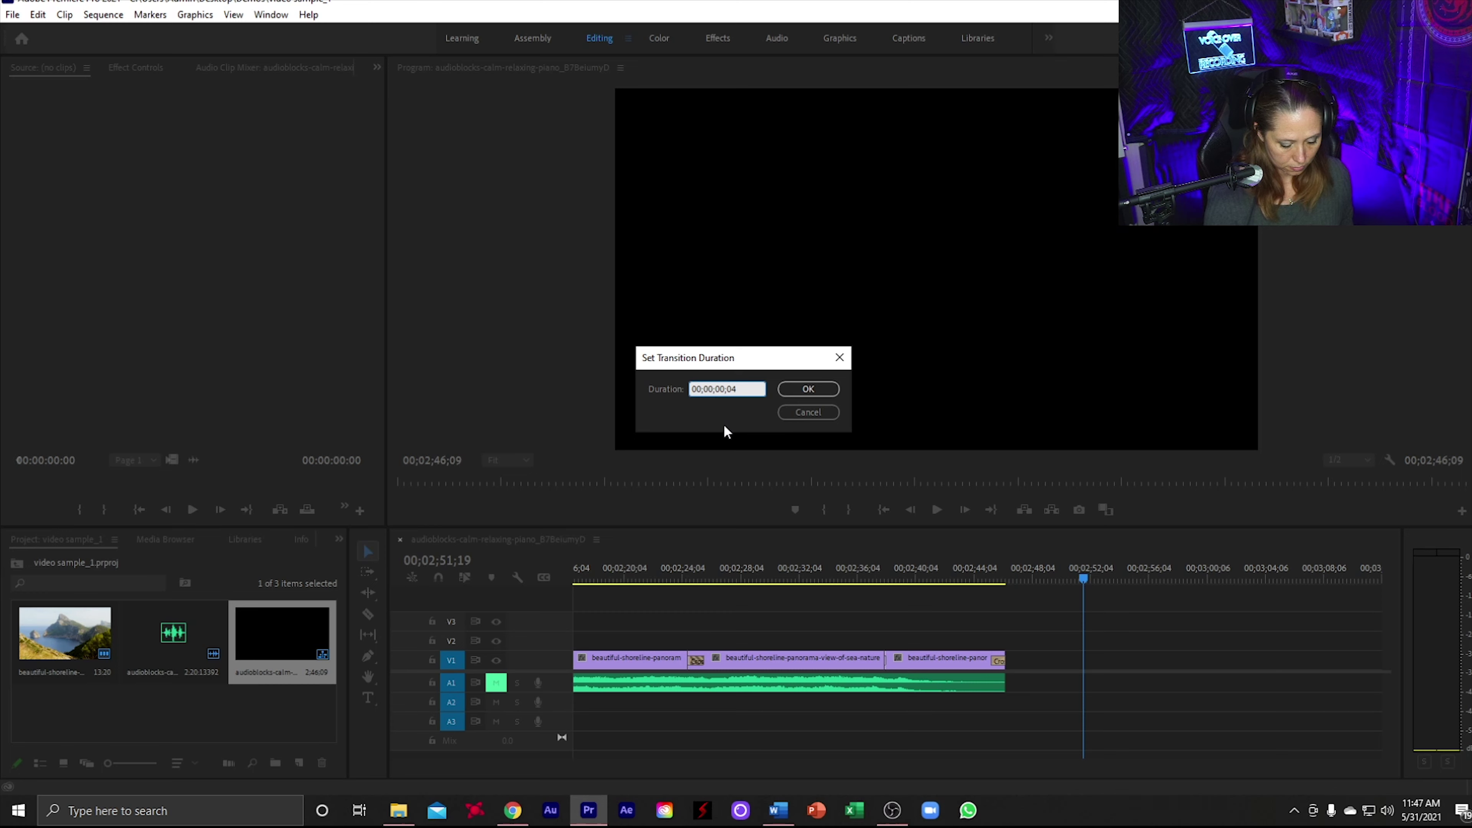
type("104")
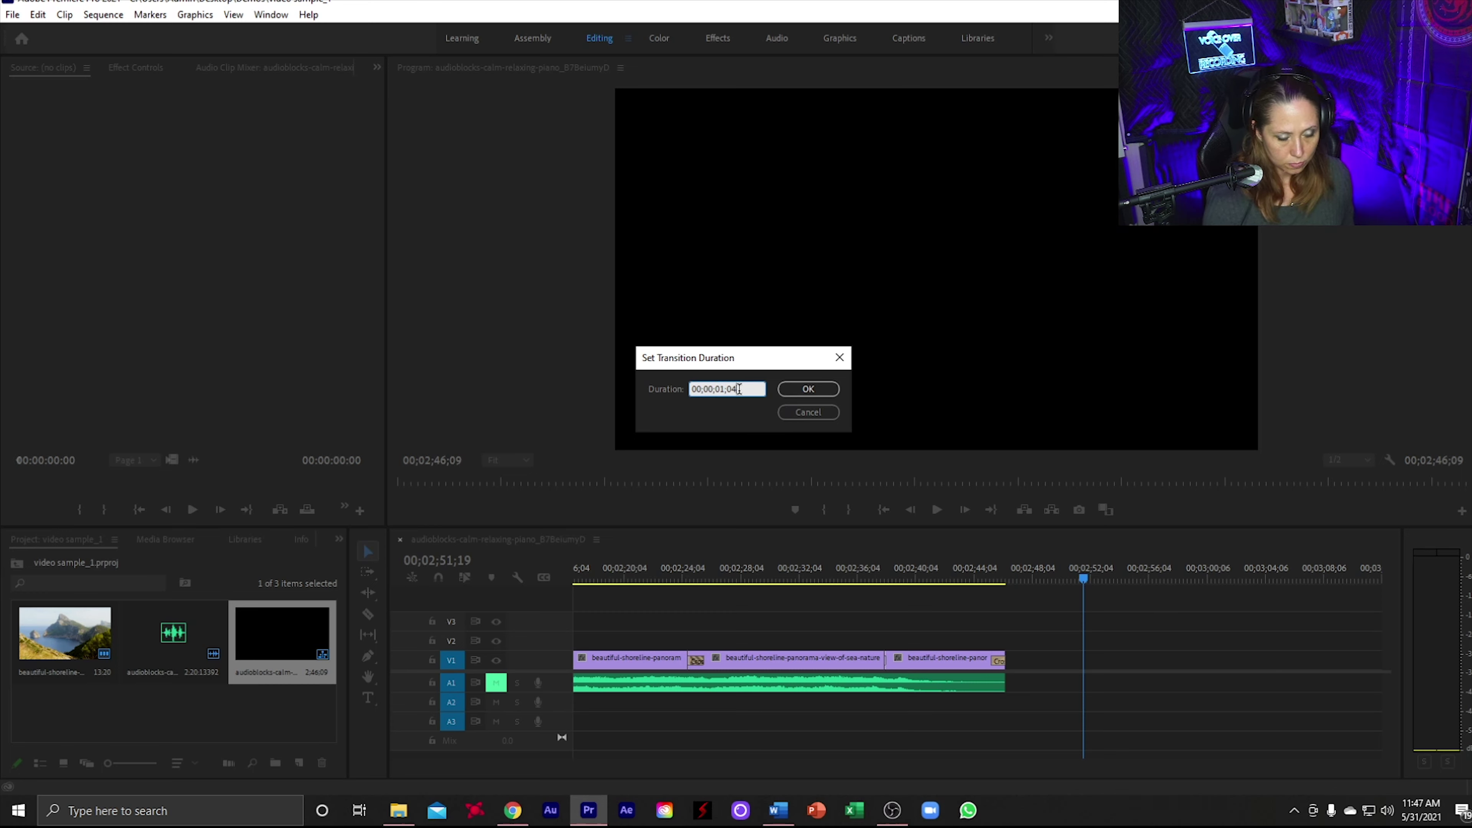
left_click(804, 392)
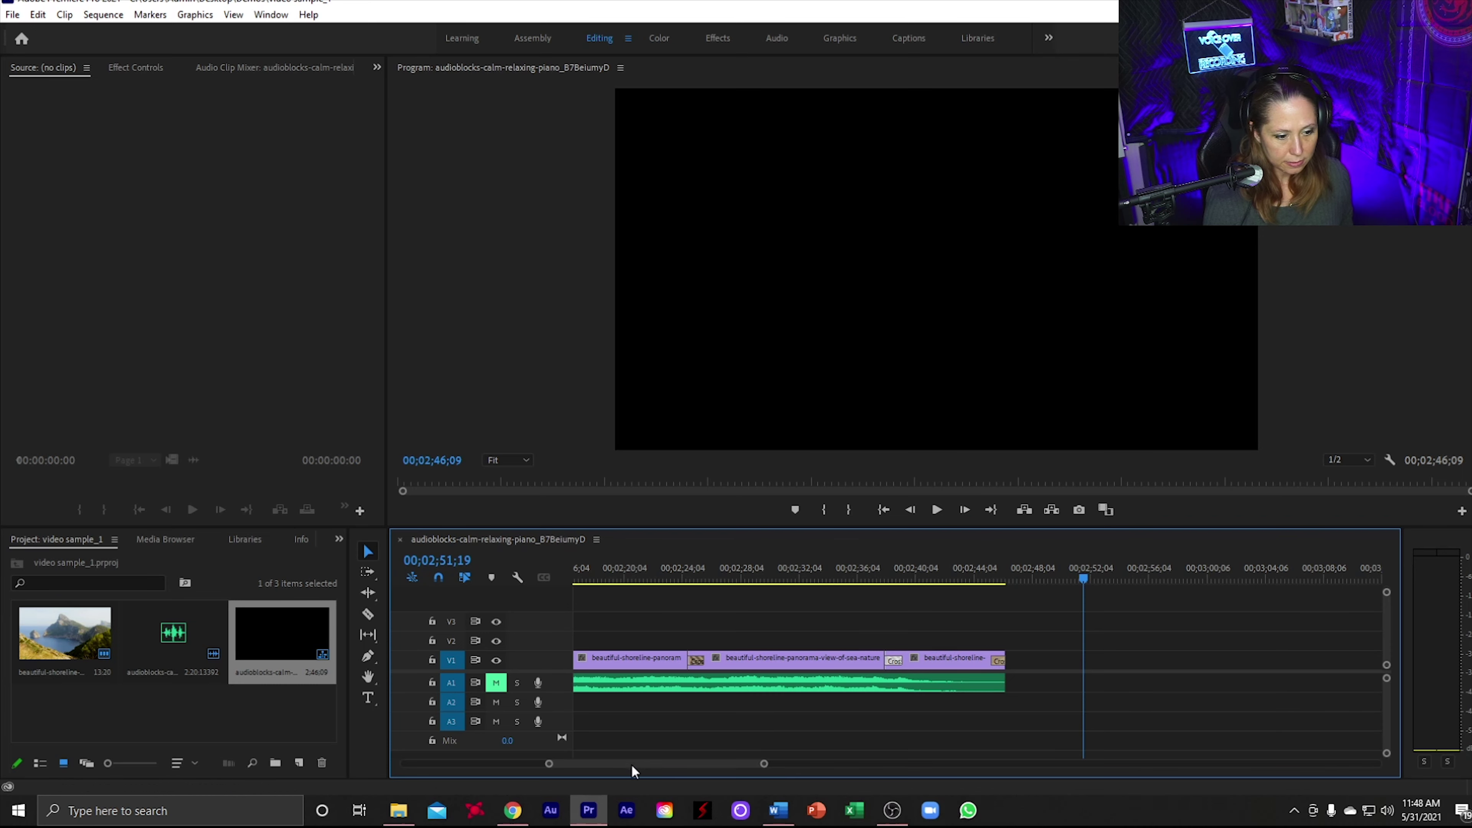
Step: Play the sequence from its start, and replay the transition between the first two shoreline clips to check it
left_click_drag(632, 770, 453, 762)
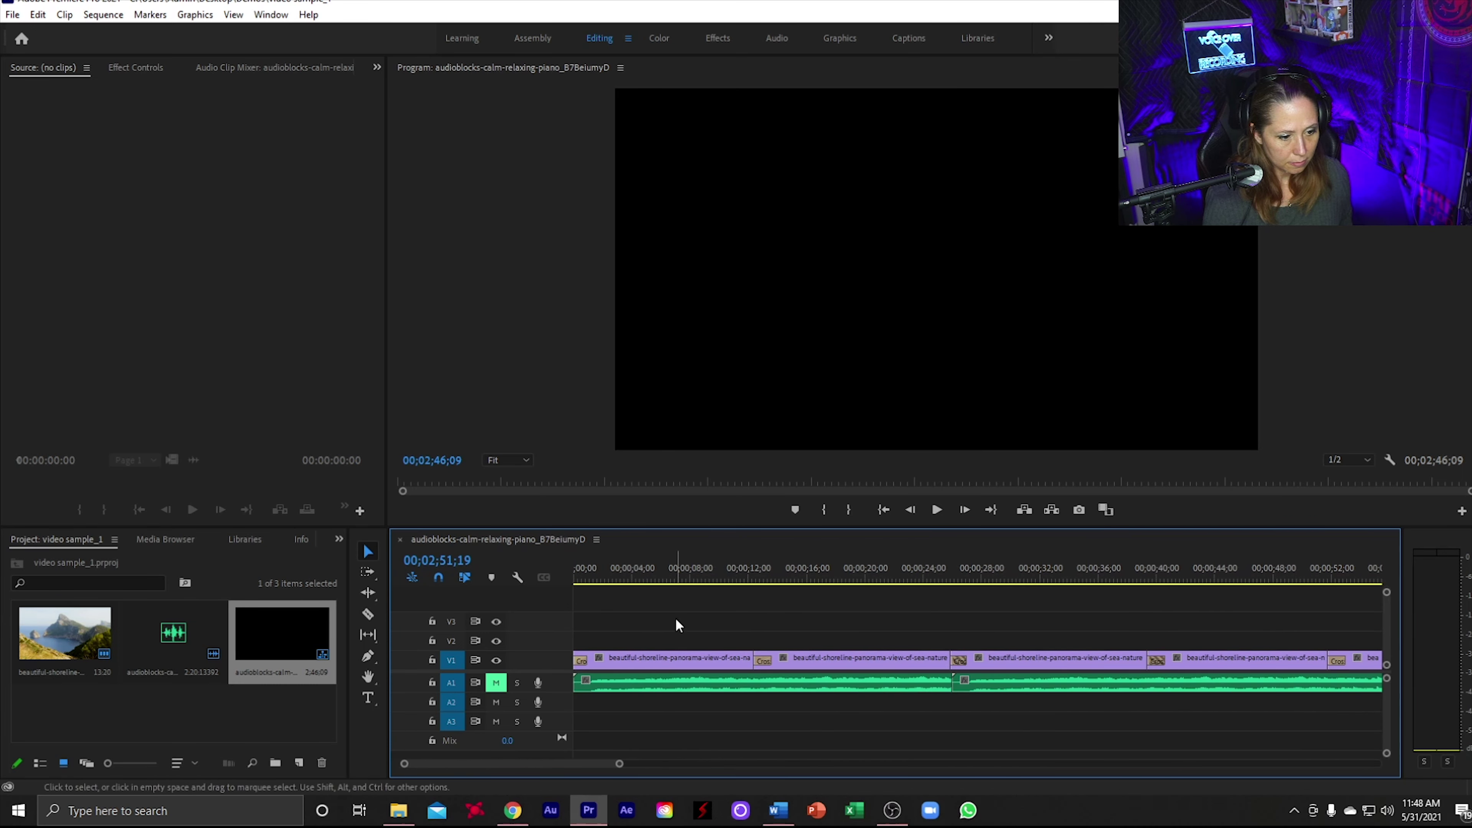
left_click(575, 575)
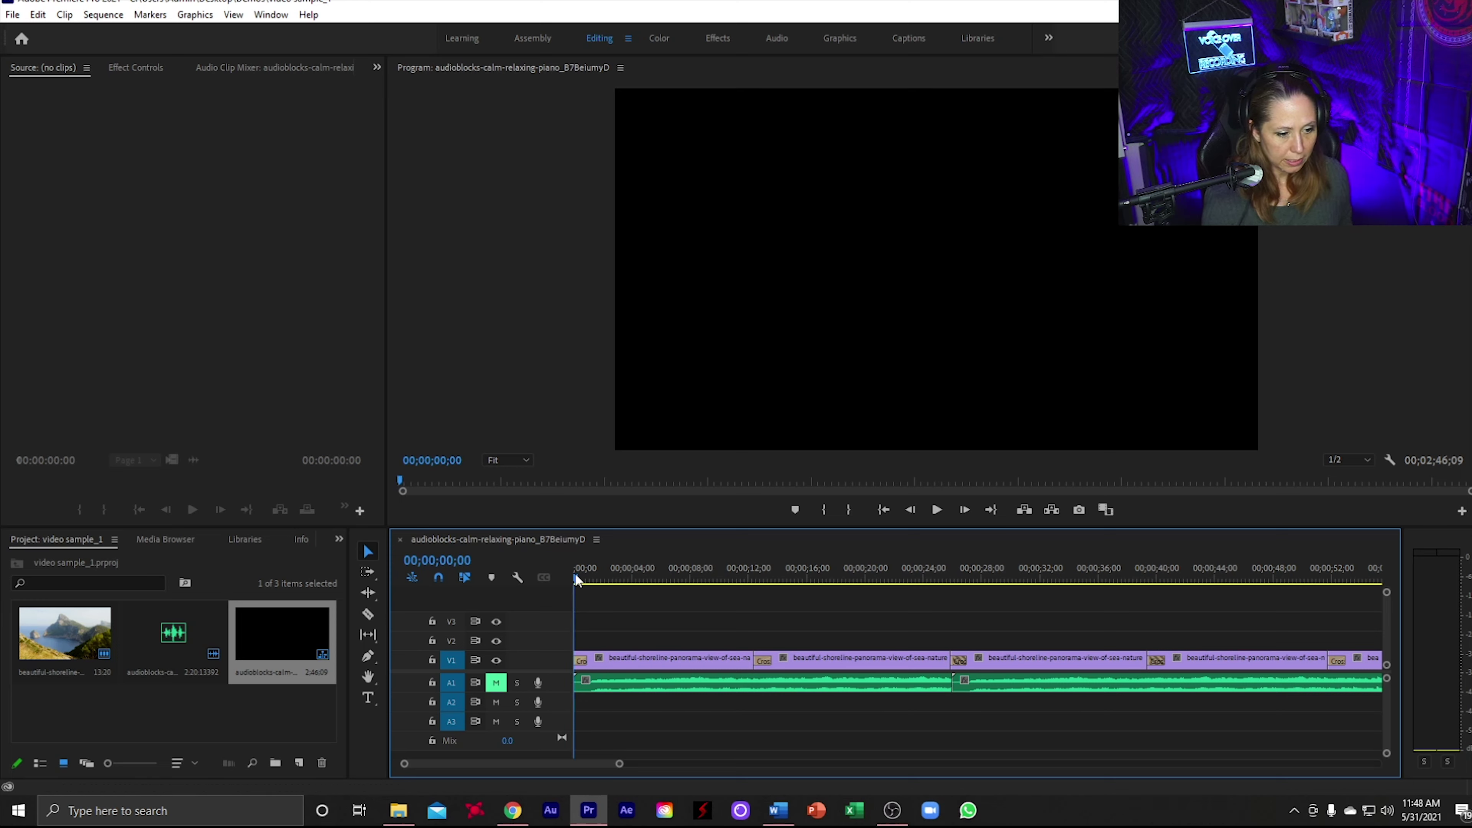
key("space")
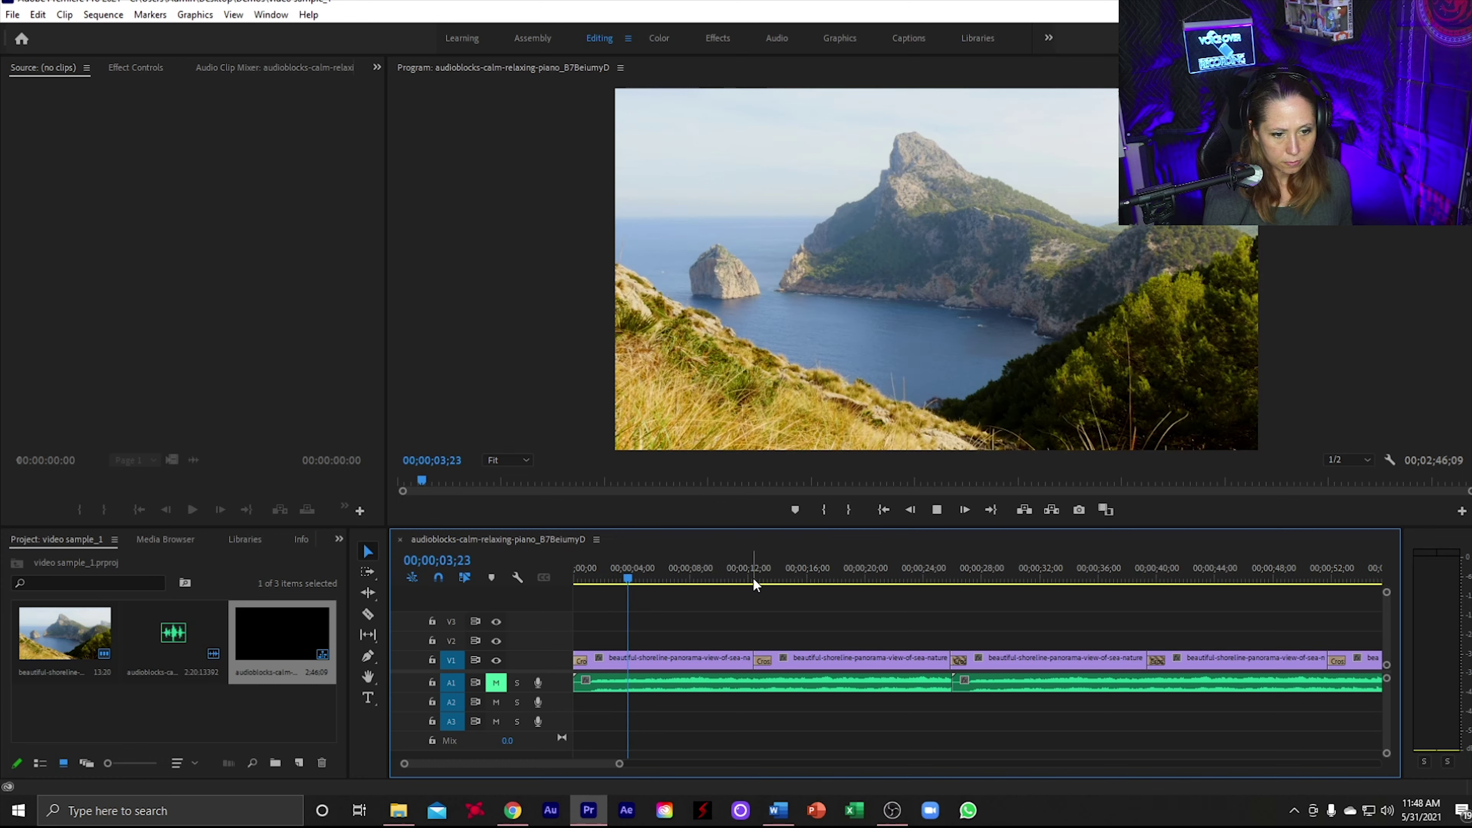
key("space")
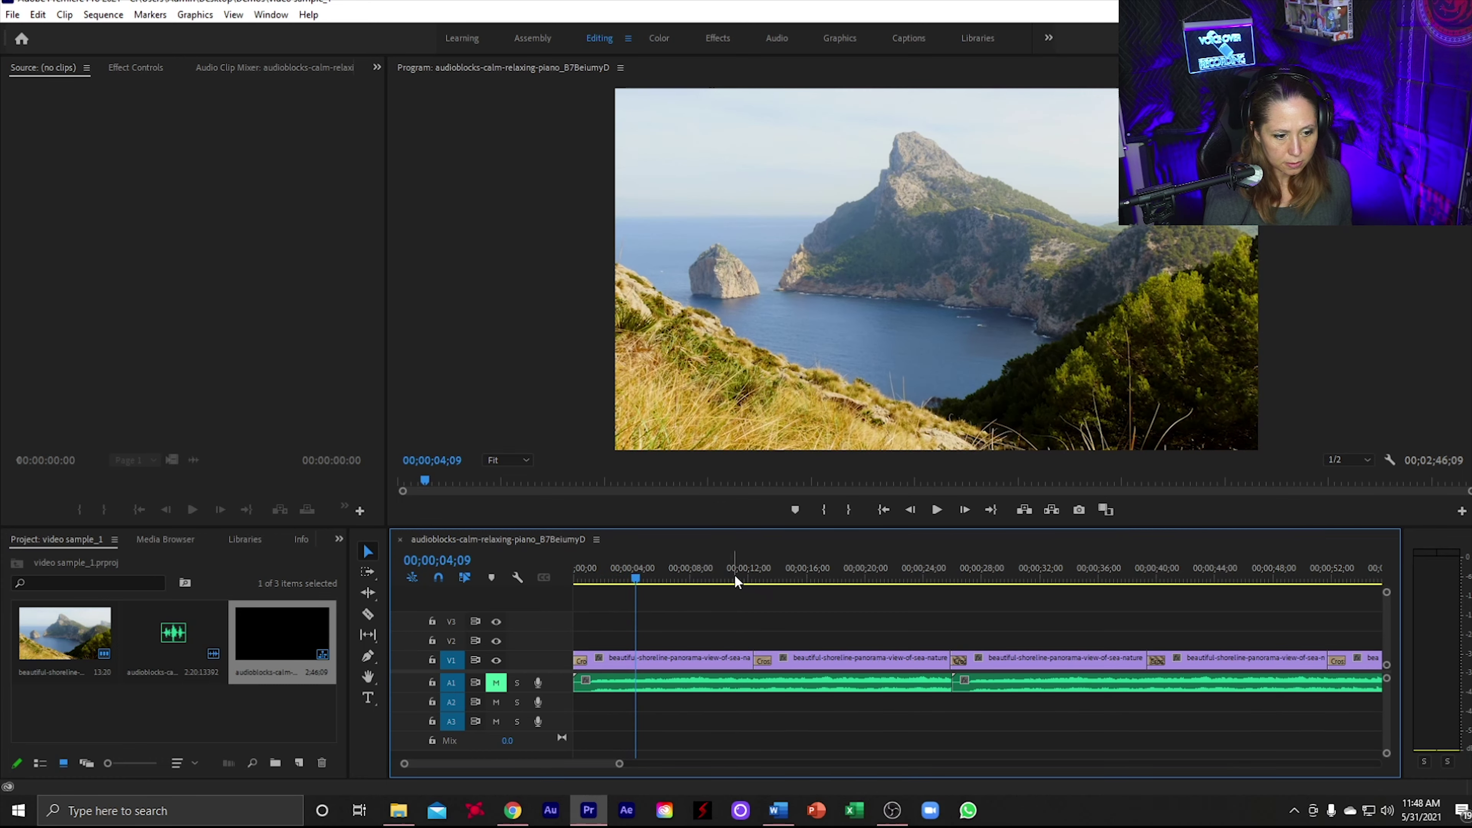
left_click(733, 579)
key("space")
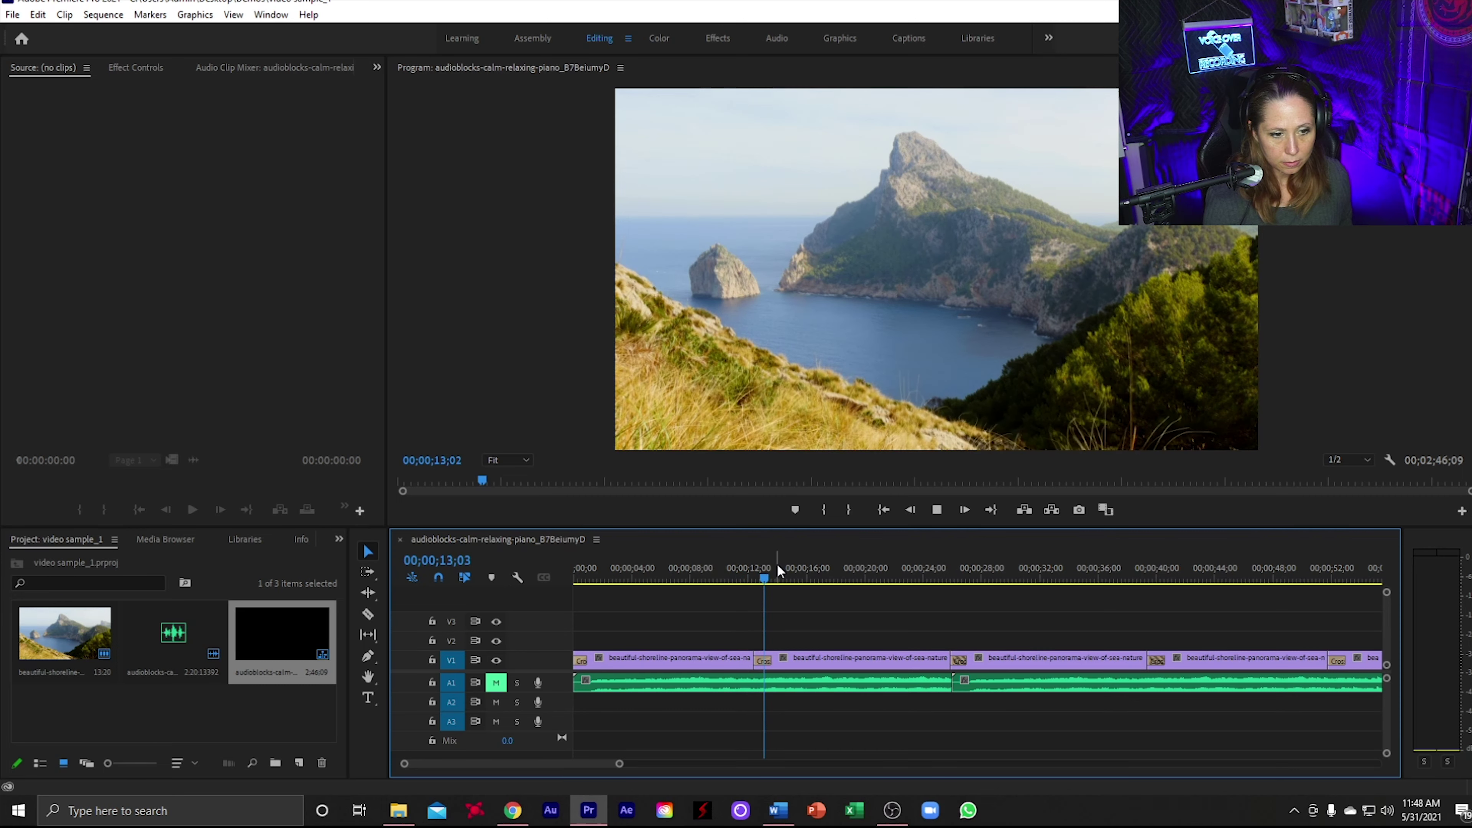
left_click(742, 580)
key("space")
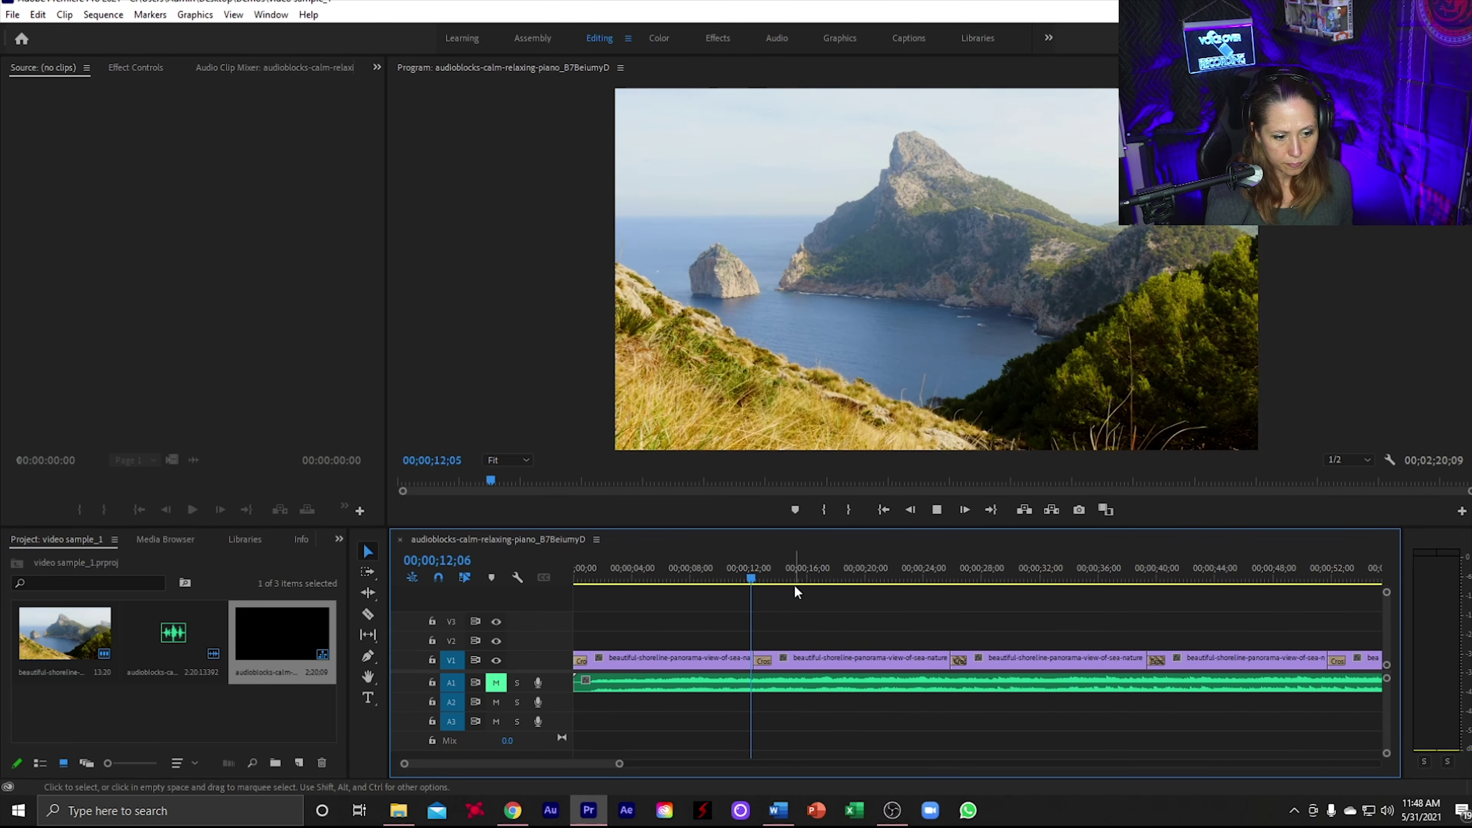
key("space")
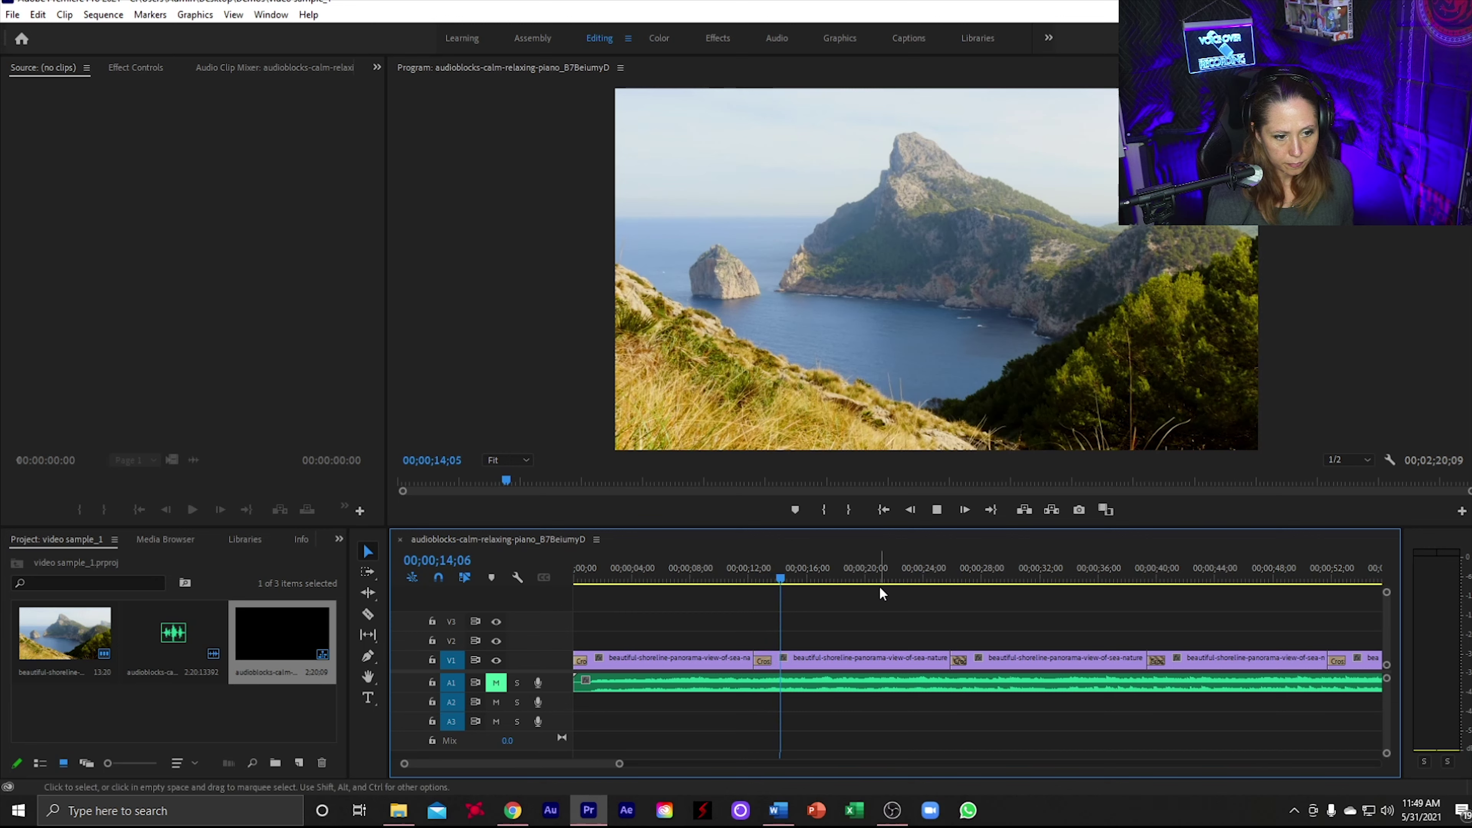
Step: Unmute A1, apply the default transition at the start of the piano clip, and play the opening to check it
left_click(499, 685)
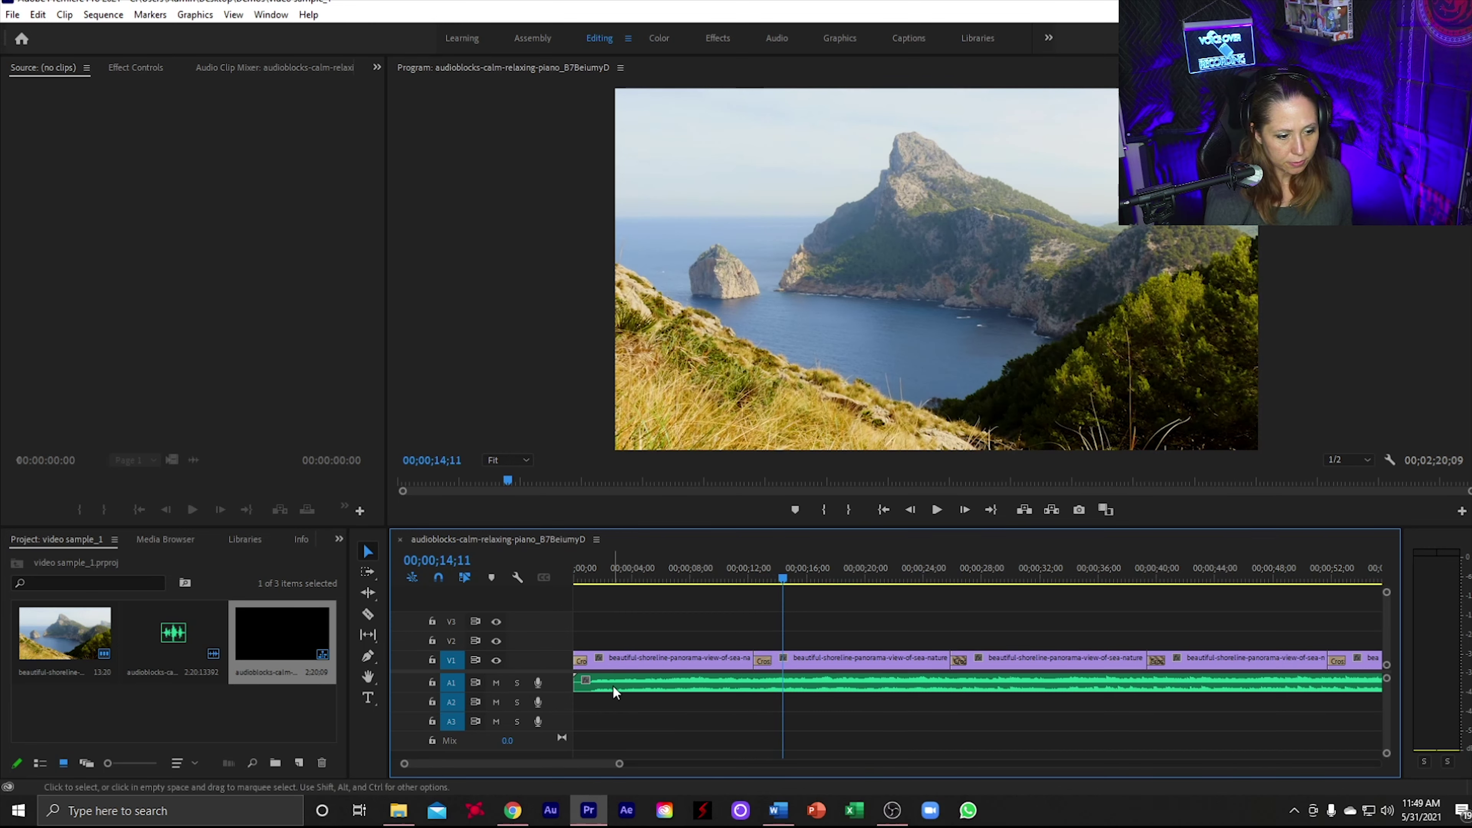
right_click(576, 684)
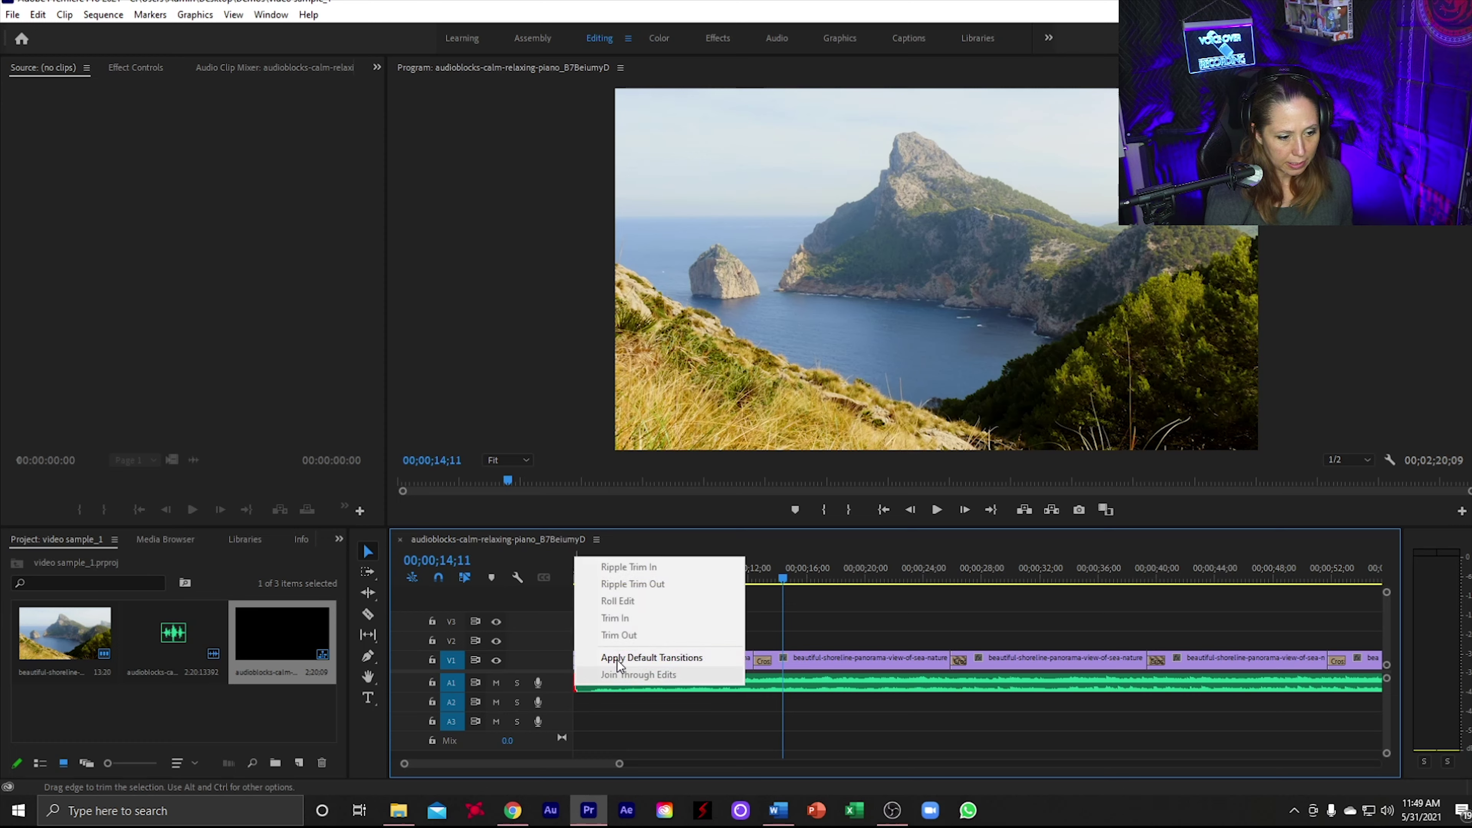
left_click(631, 658)
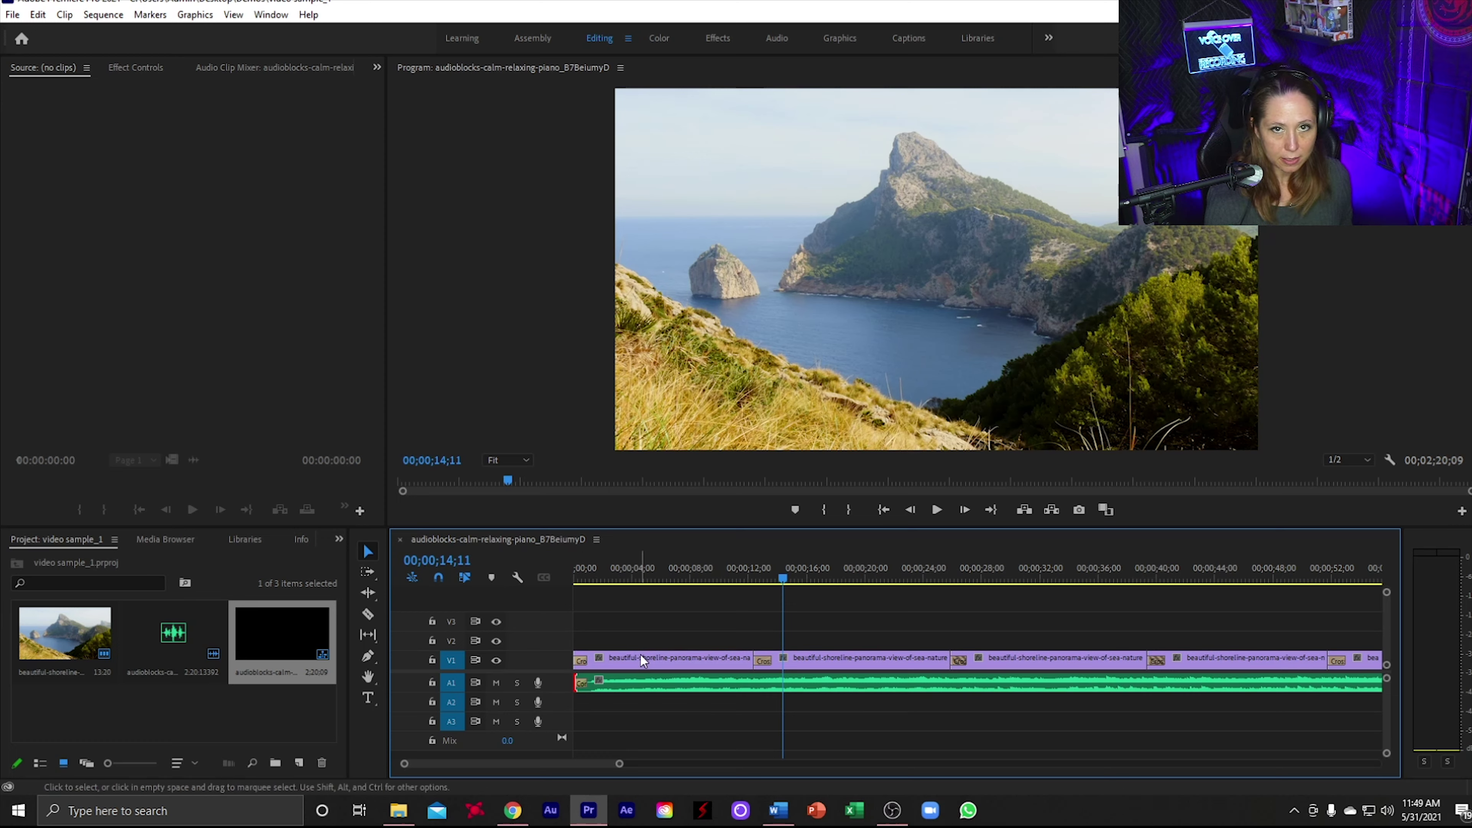
left_click(576, 573)
key("space")
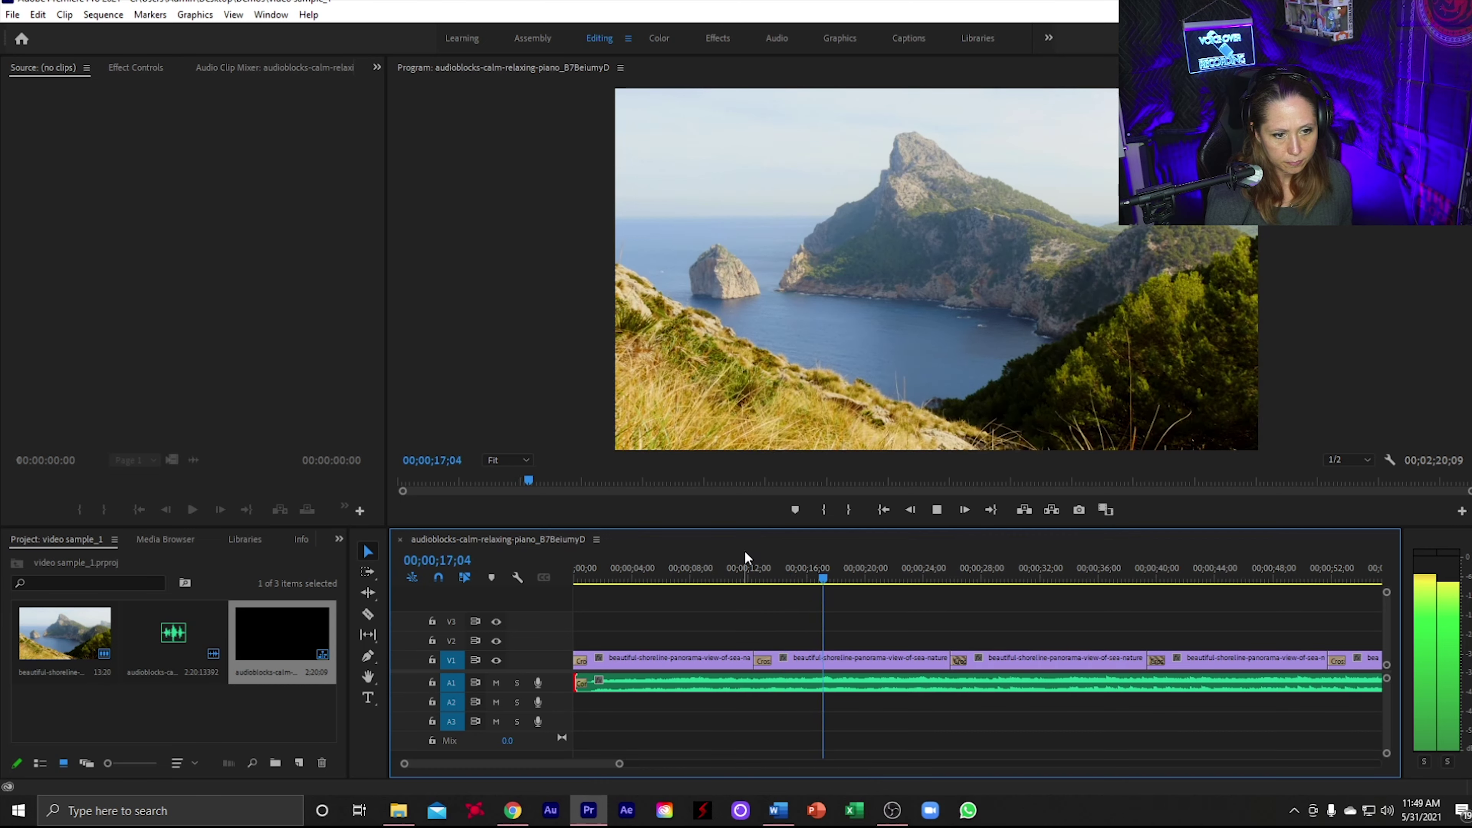
key("space")
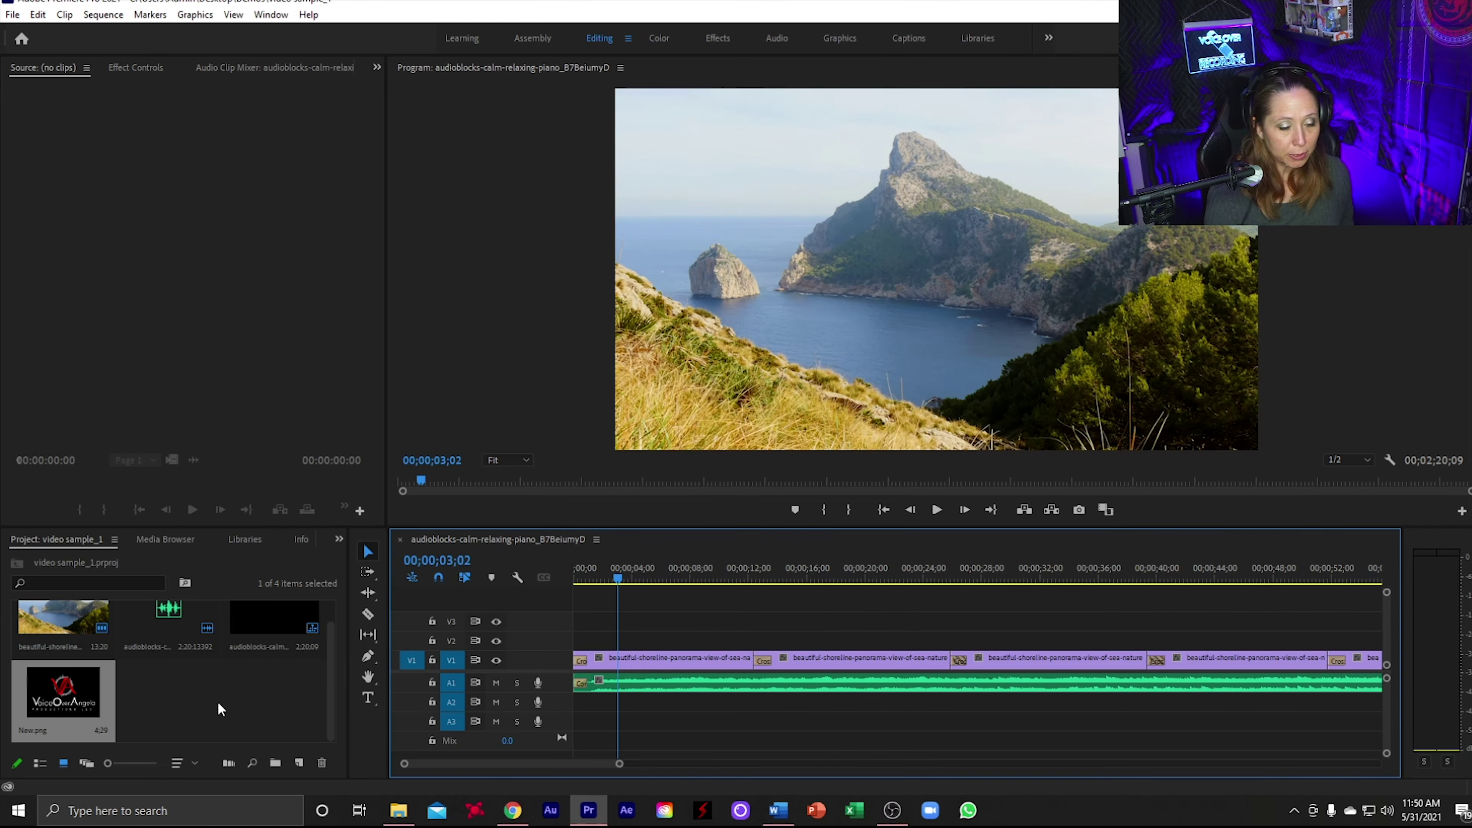
Step: Place the New.png logo on V2 at the start of the sequence and move the playhead to 00;00;02;01
left_click(87, 704)
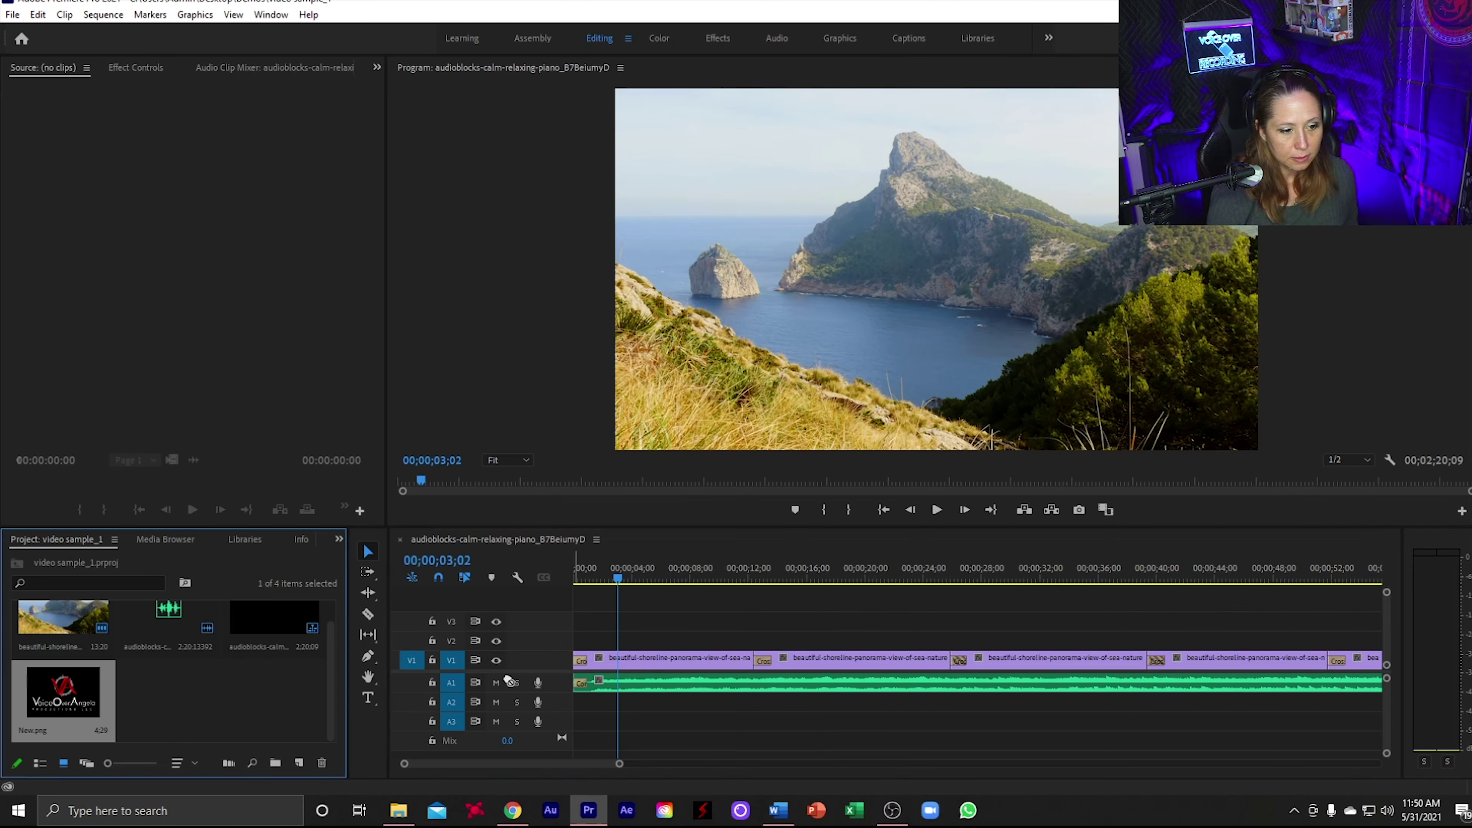
left_click_drag(509, 681, 575, 641)
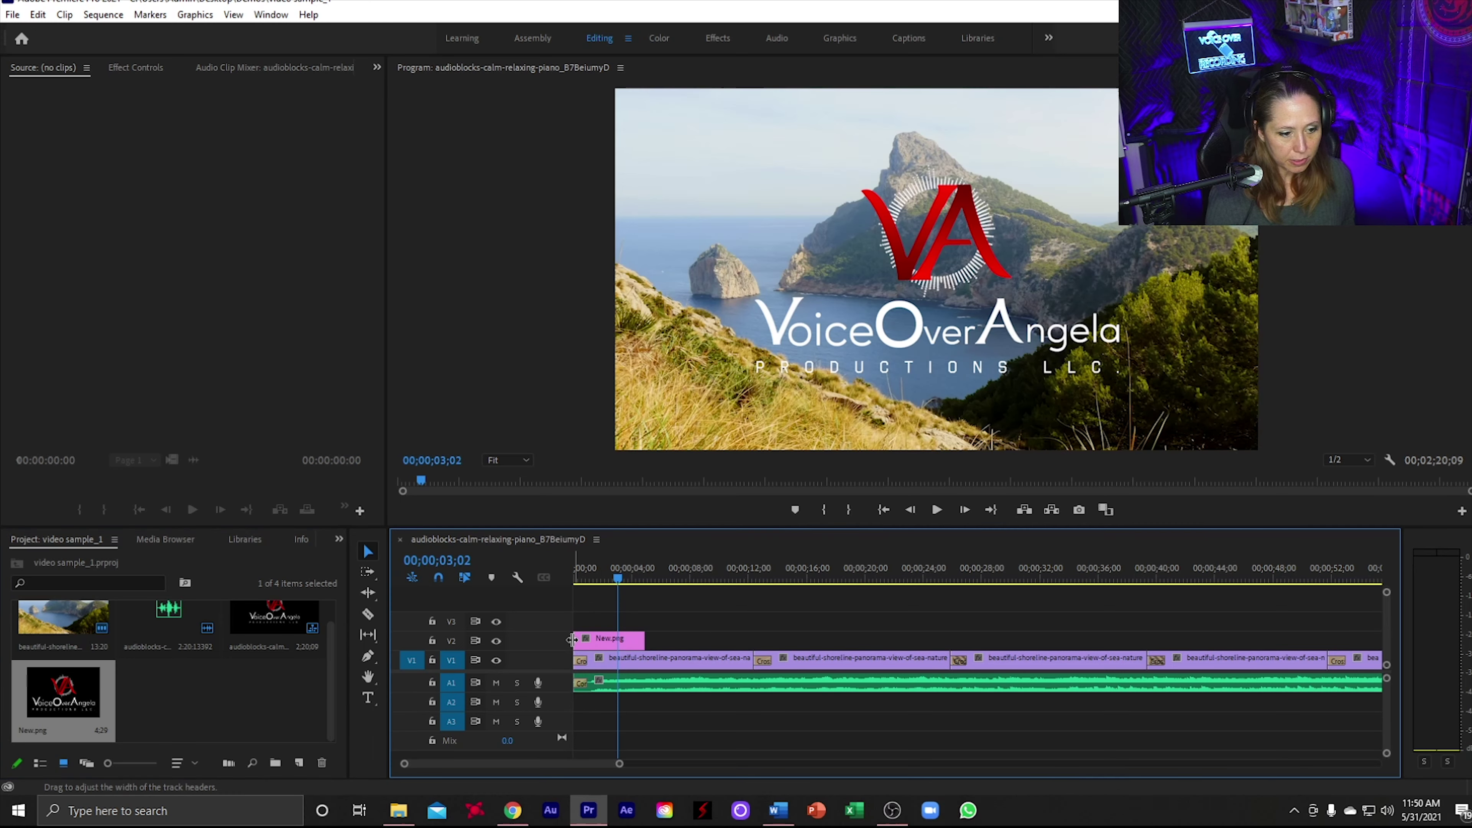
left_click_drag(618, 581, 603, 580)
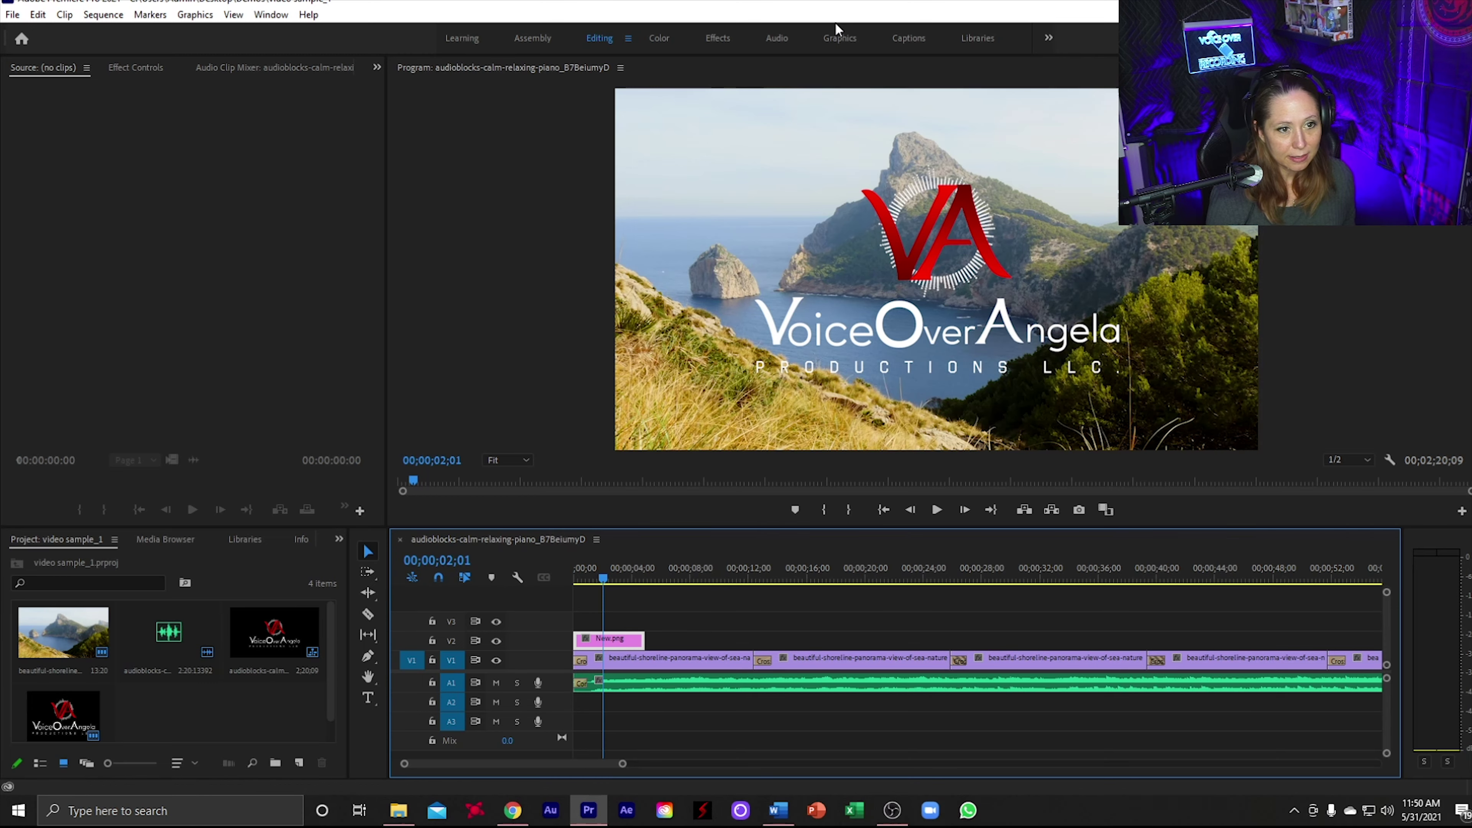
Step: Switch to the Graphics workspace and extend the logo clip on V2 to the end of the piano track
left_click(839, 39)
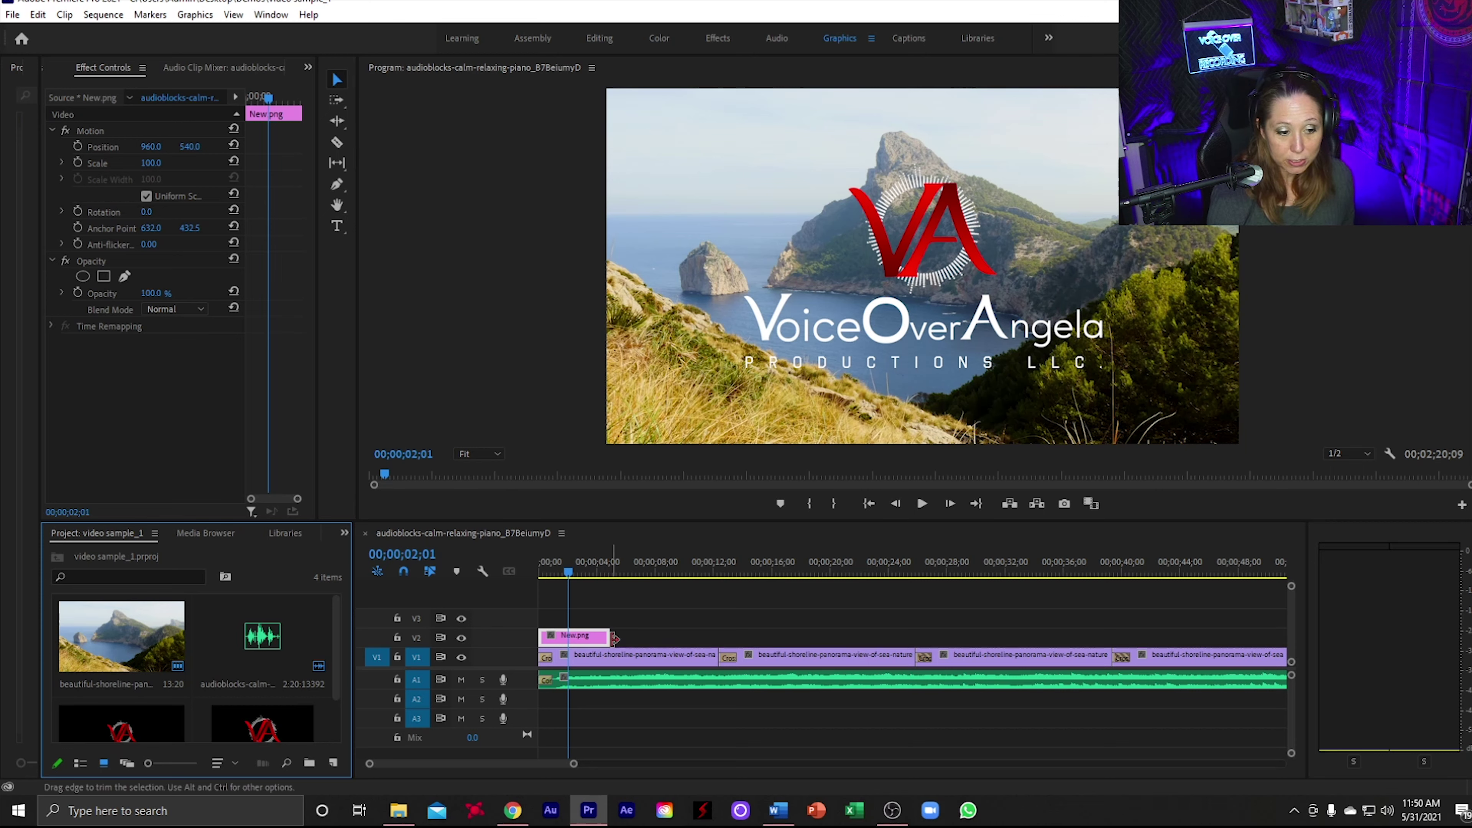
left_click_drag(603, 637, 1153, 636)
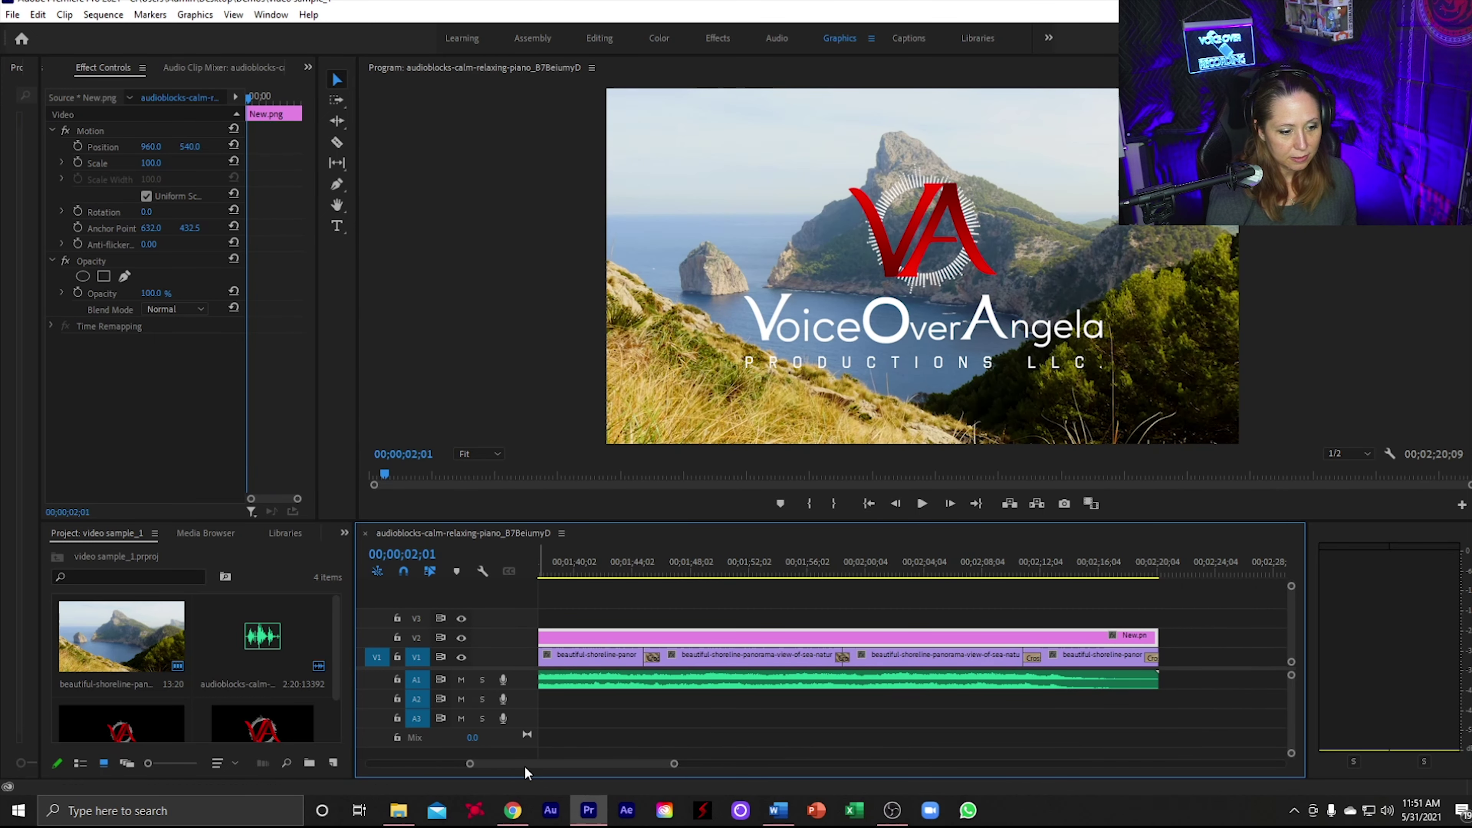
left_click_drag(525, 763, 425, 765)
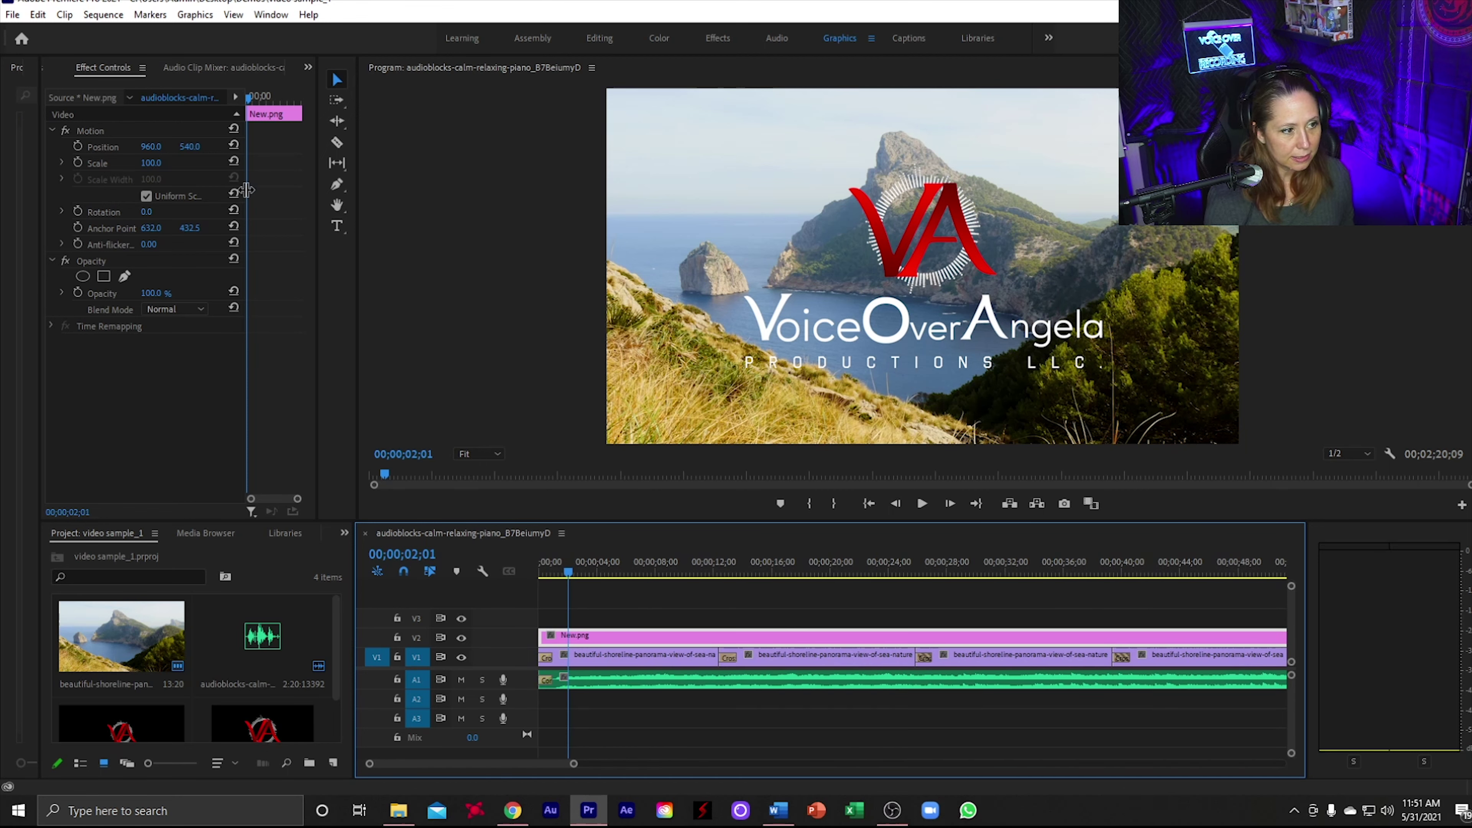
Step: Scale the logo to 27 and position it at 1717, 903 in the lower-right corner of the video frame
mouse_move(153, 164)
left_mouse_down()
mouse_move(98, 164)
mouse_move(163, 164)
left_mouse_up()
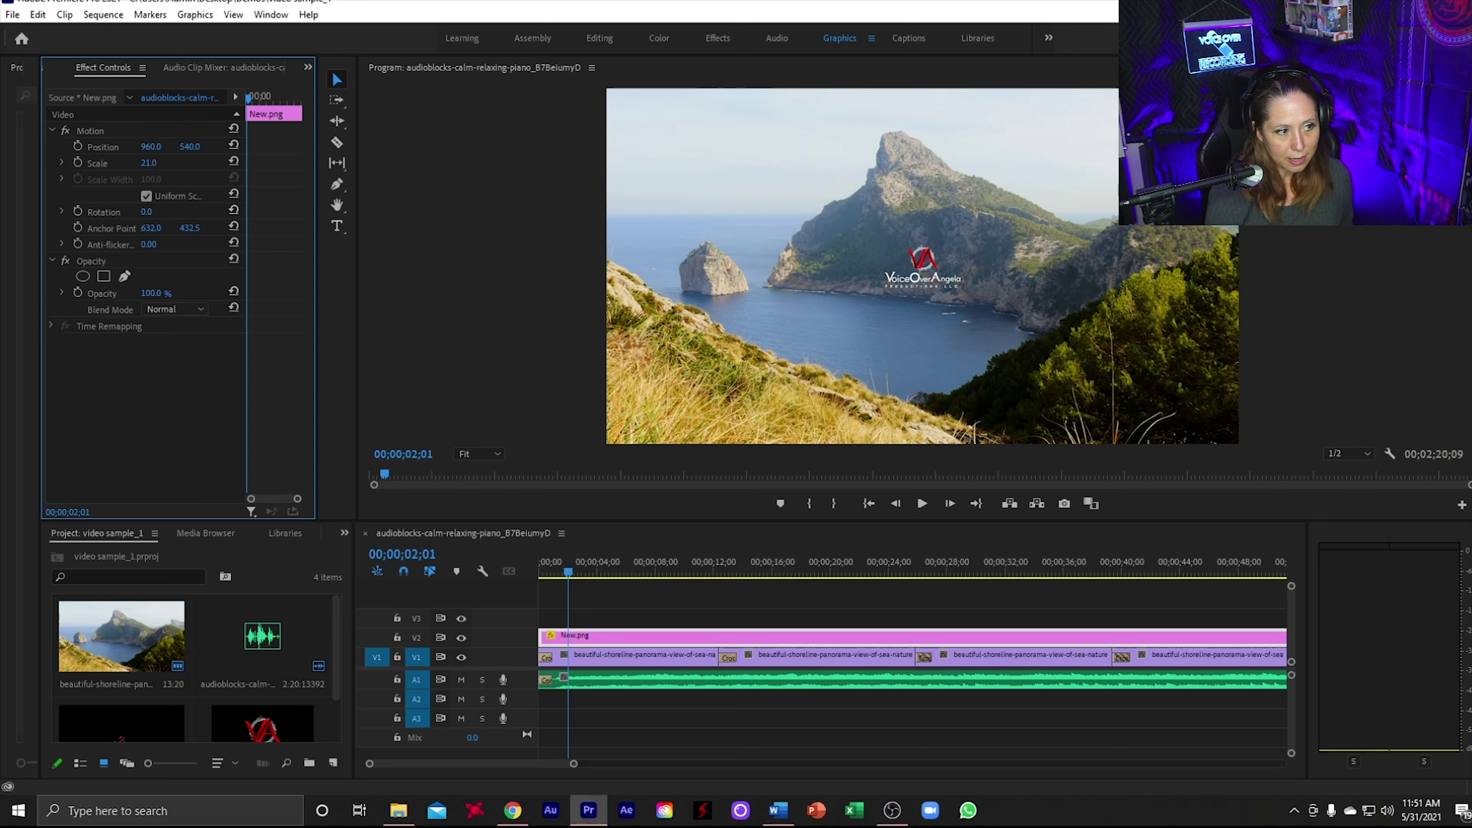
left_click_drag(189, 147, 871, 148)
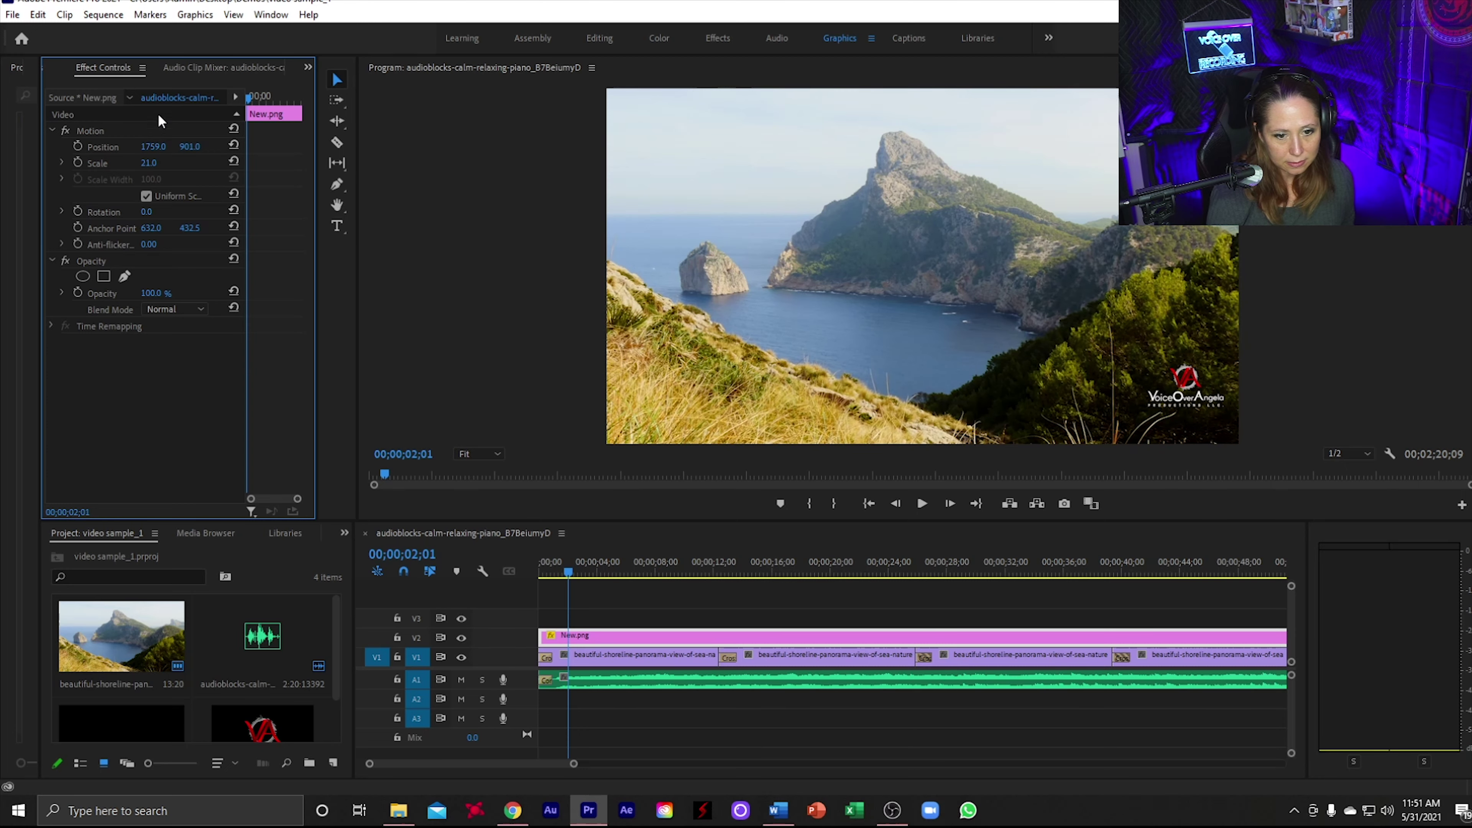
left_click_drag(187, 148, 201, 148)
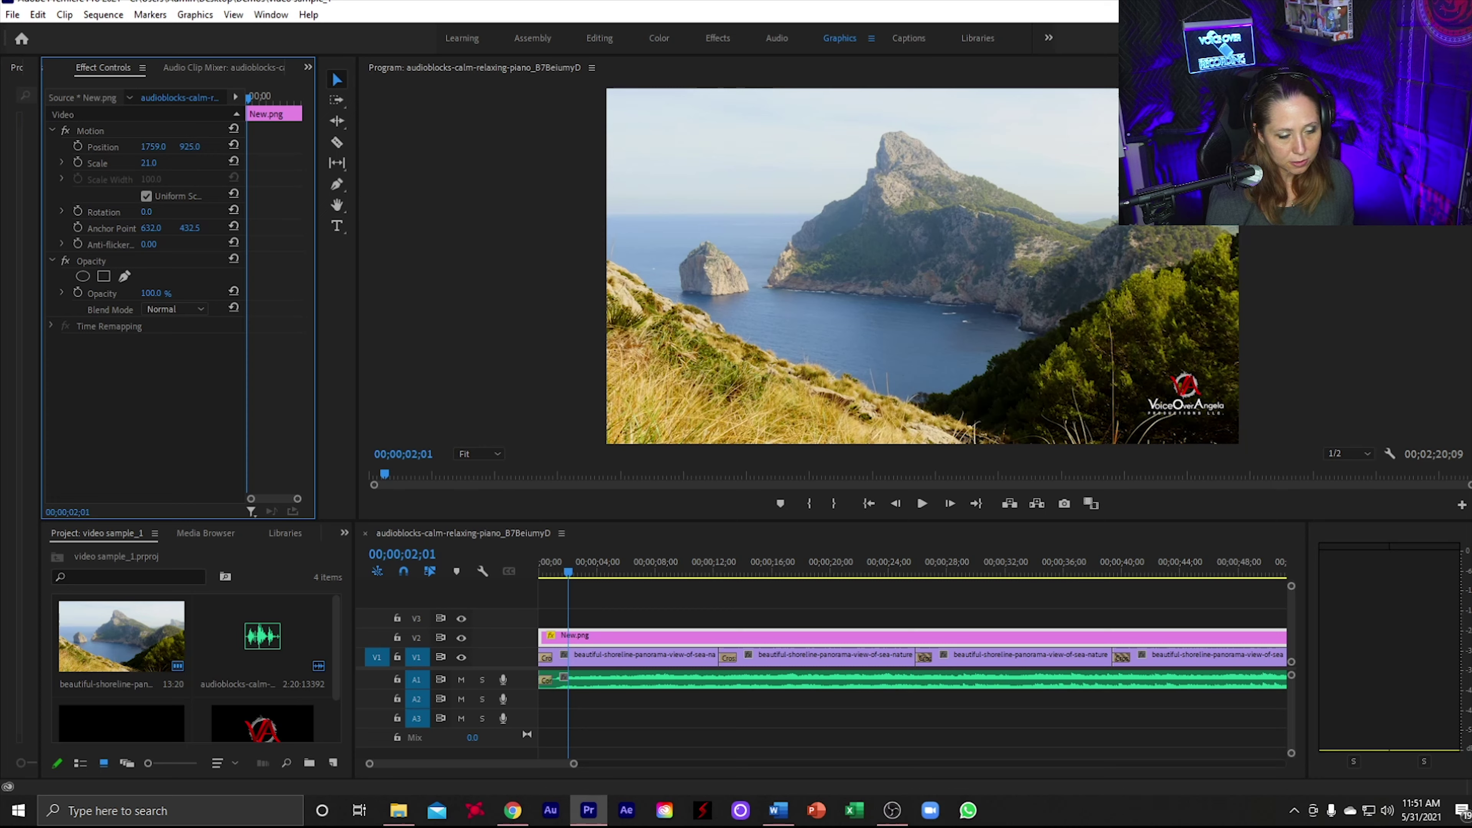
mouse_move(149, 163)
left_mouse_down()
mouse_move(203, 159)
mouse_move(146, 148)
left_mouse_up()
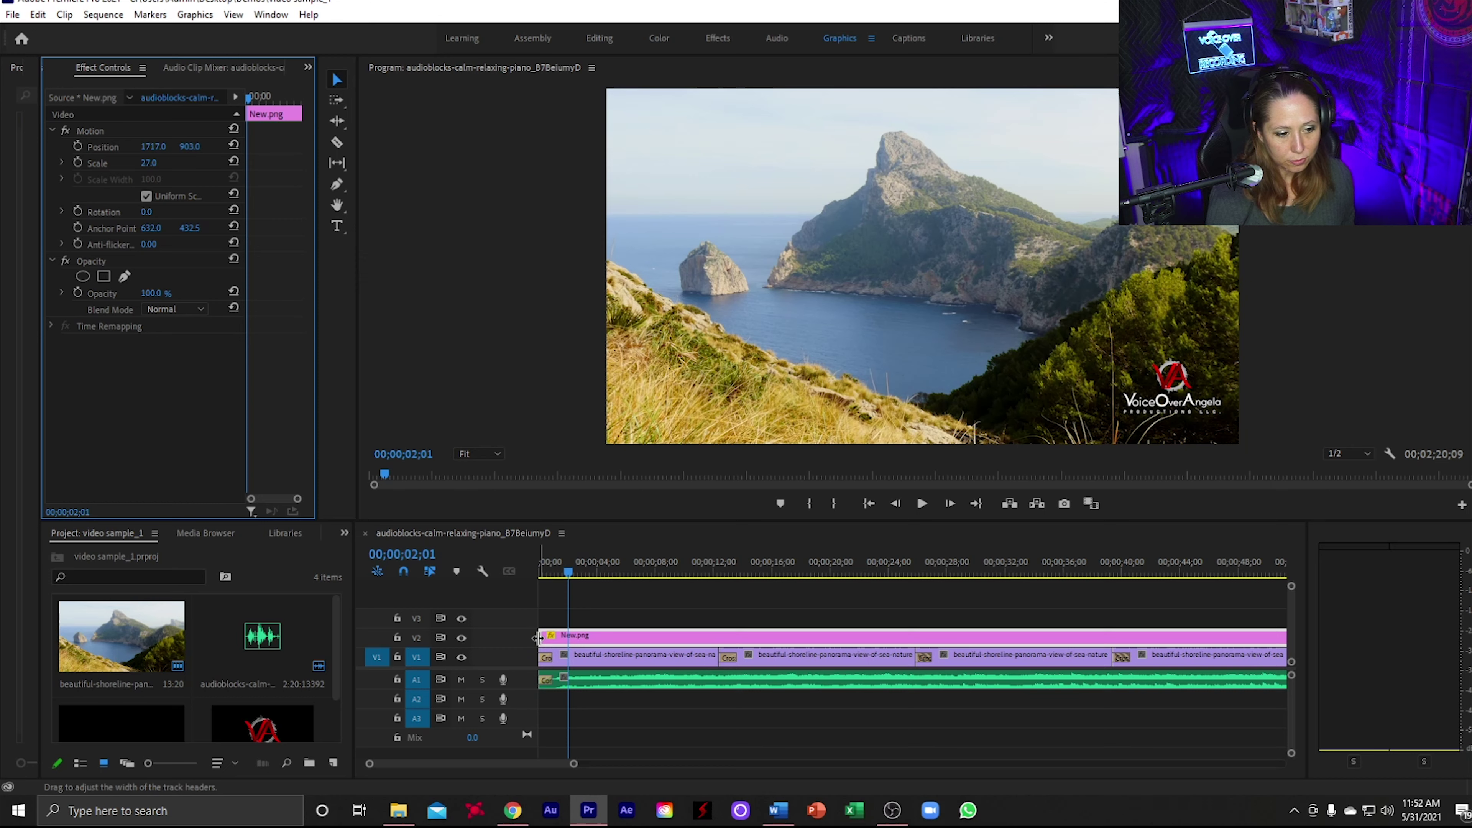
Step: Apply the default transition to both the start and the end of the logo clip on V2
right_click(543, 638)
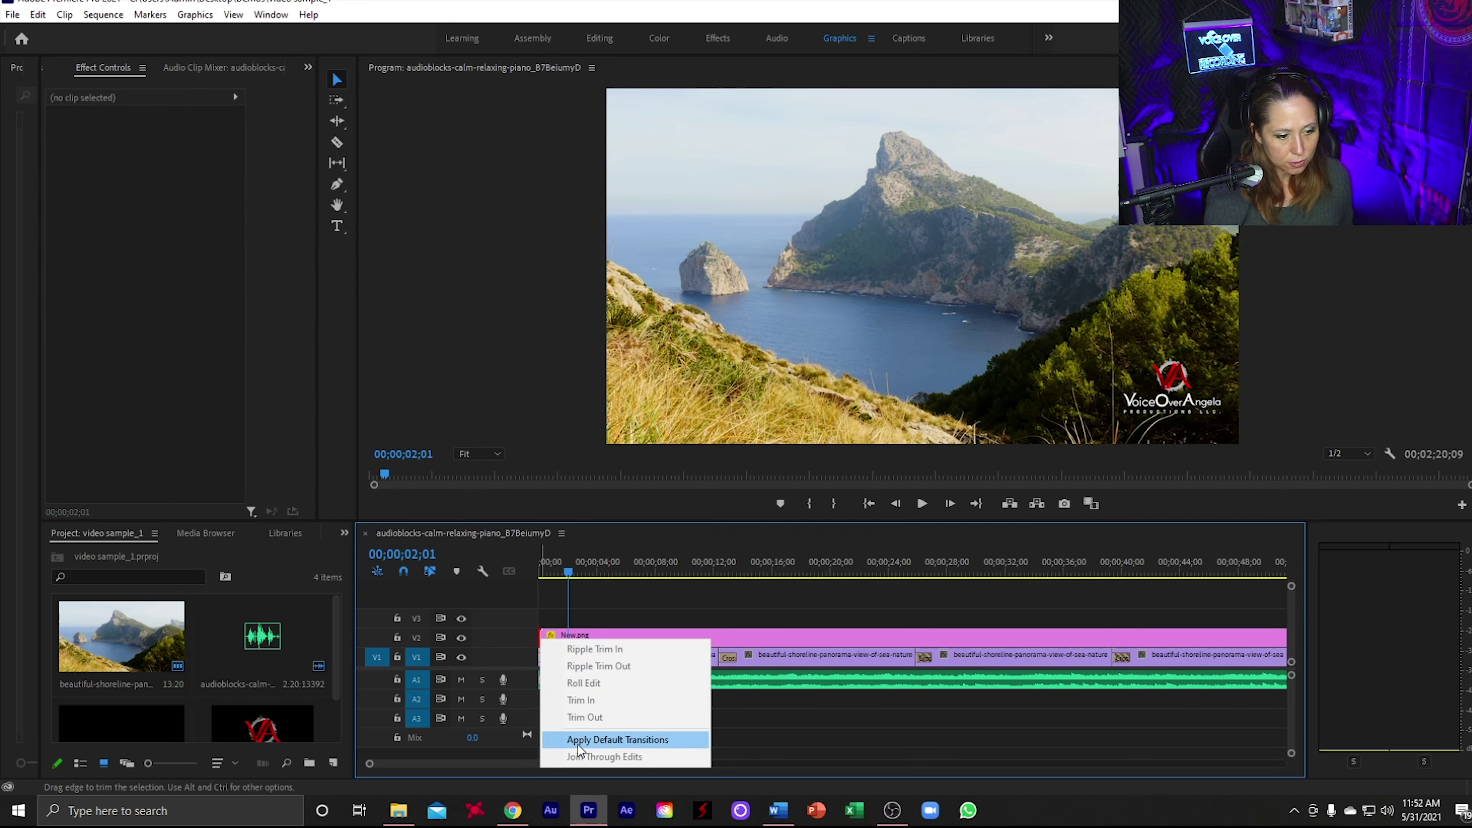
left_click(579, 742)
left_click_drag(519, 764, 656, 783)
right_click(682, 636)
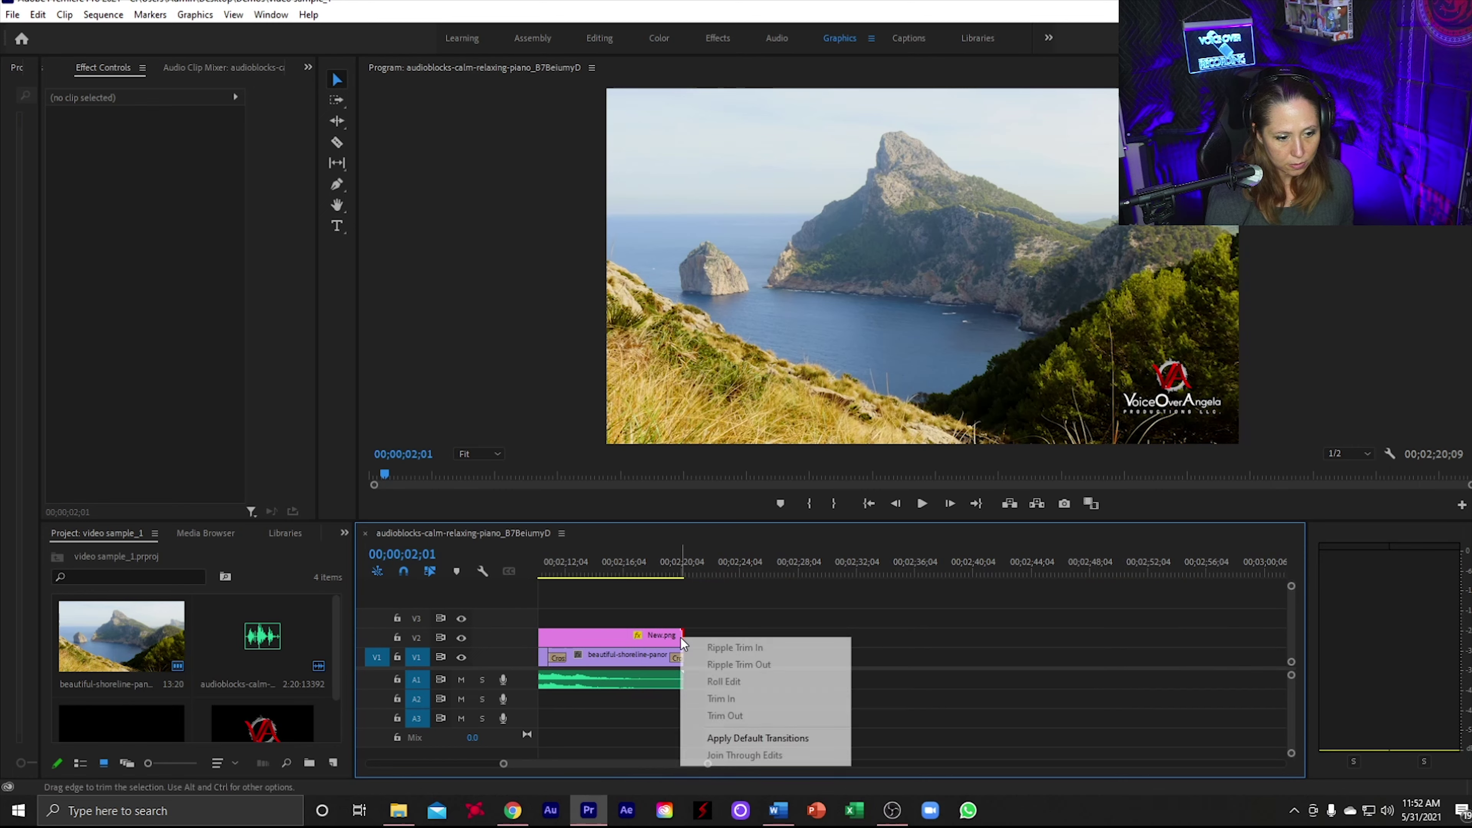
left_click(735, 738)
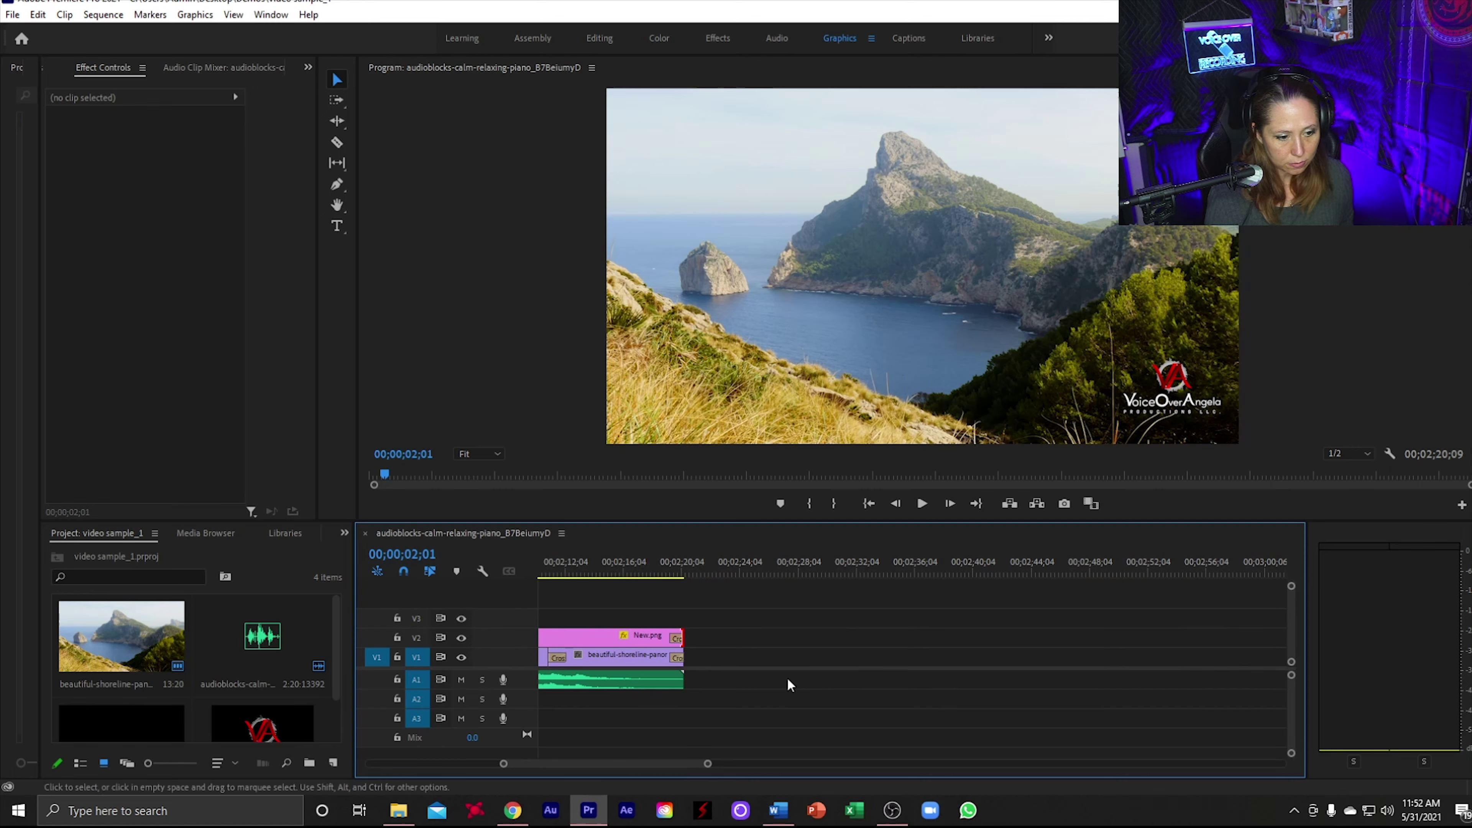
Step: Apply the default transition at the end of the piano clip and play the sequence from its start to check it
right_click(678, 683)
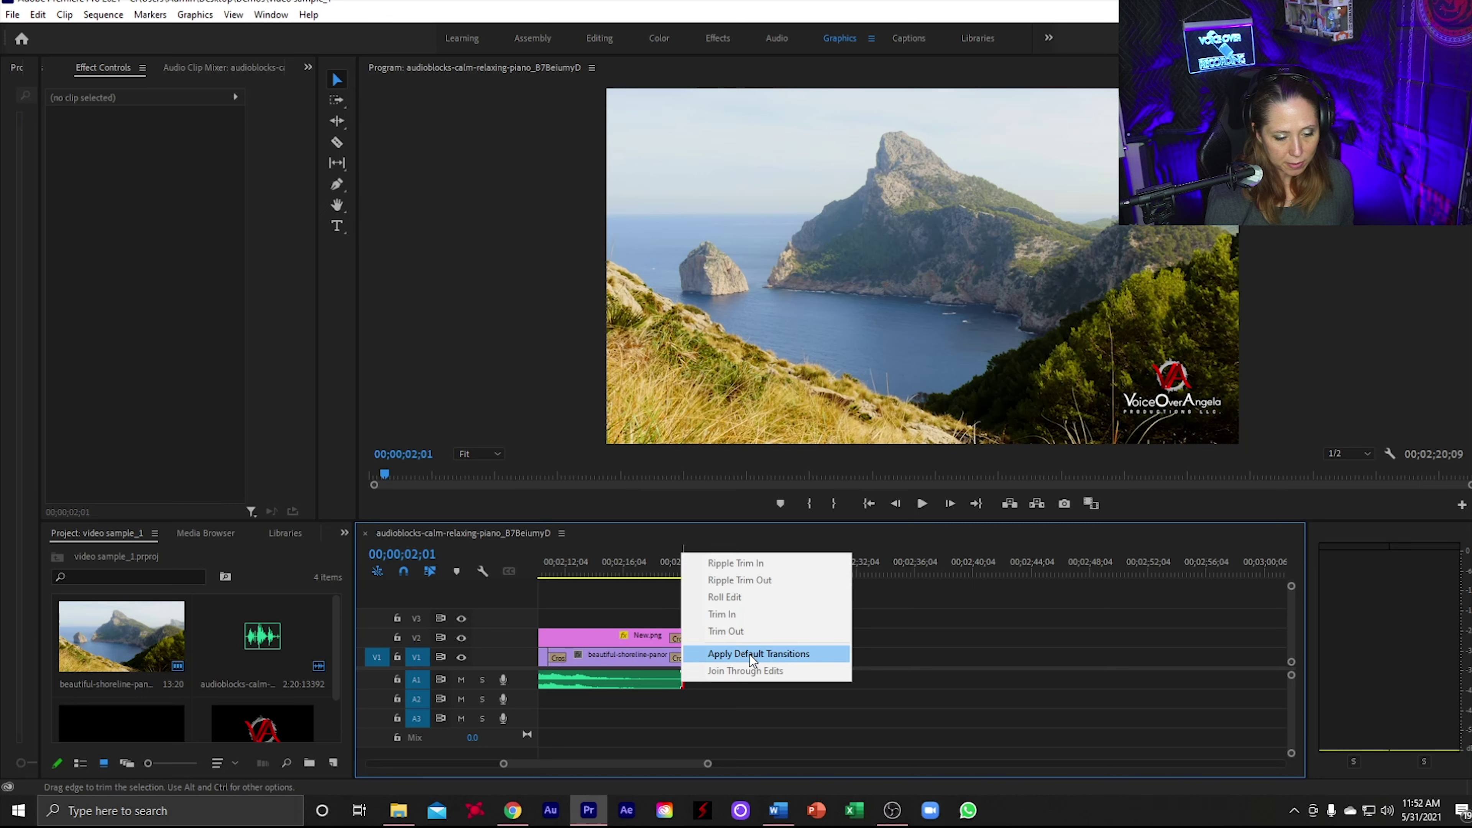
left_click(724, 654)
left_click_drag(658, 765, 418, 764)
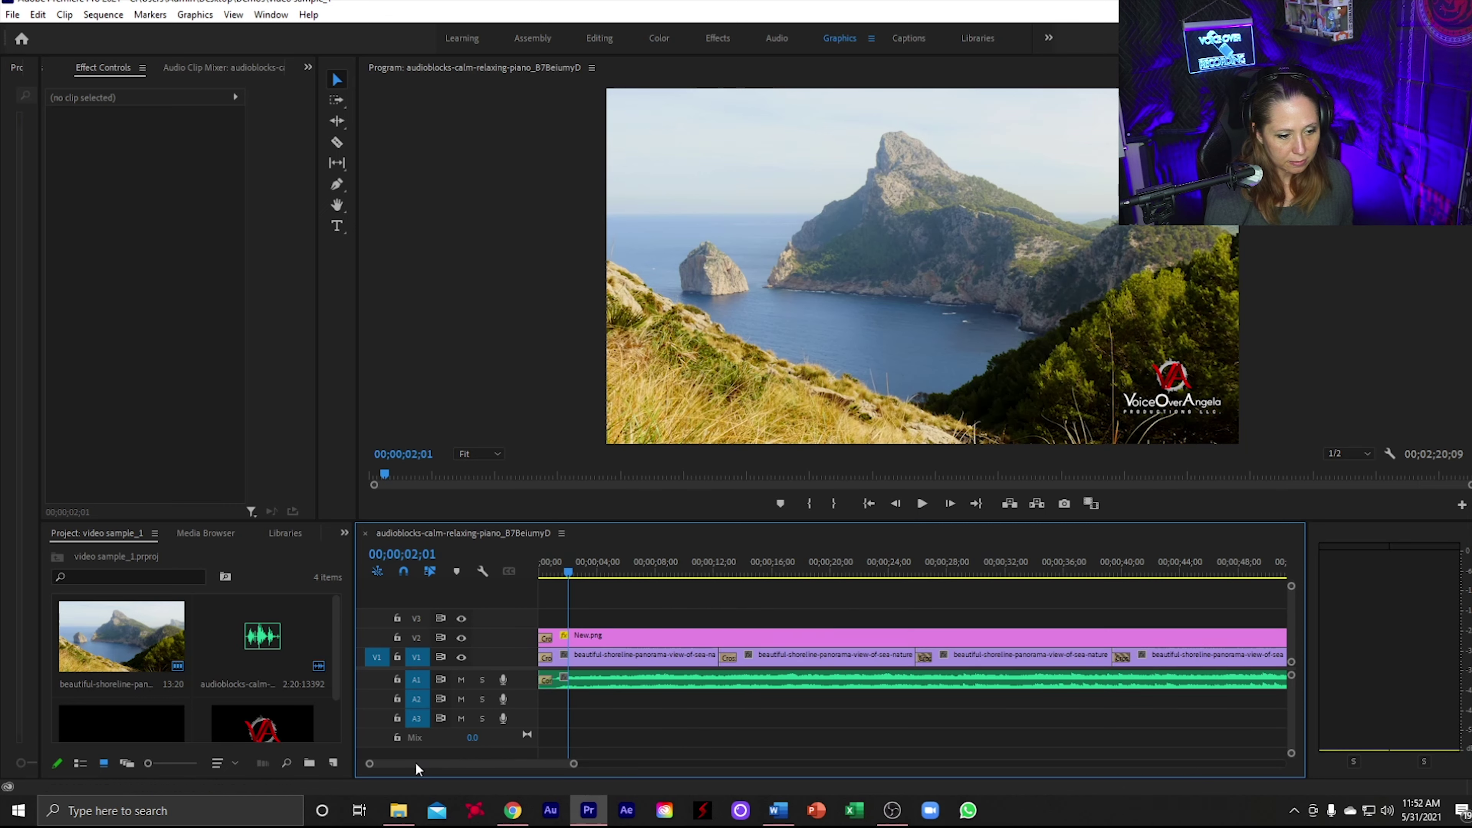
left_click(541, 576)
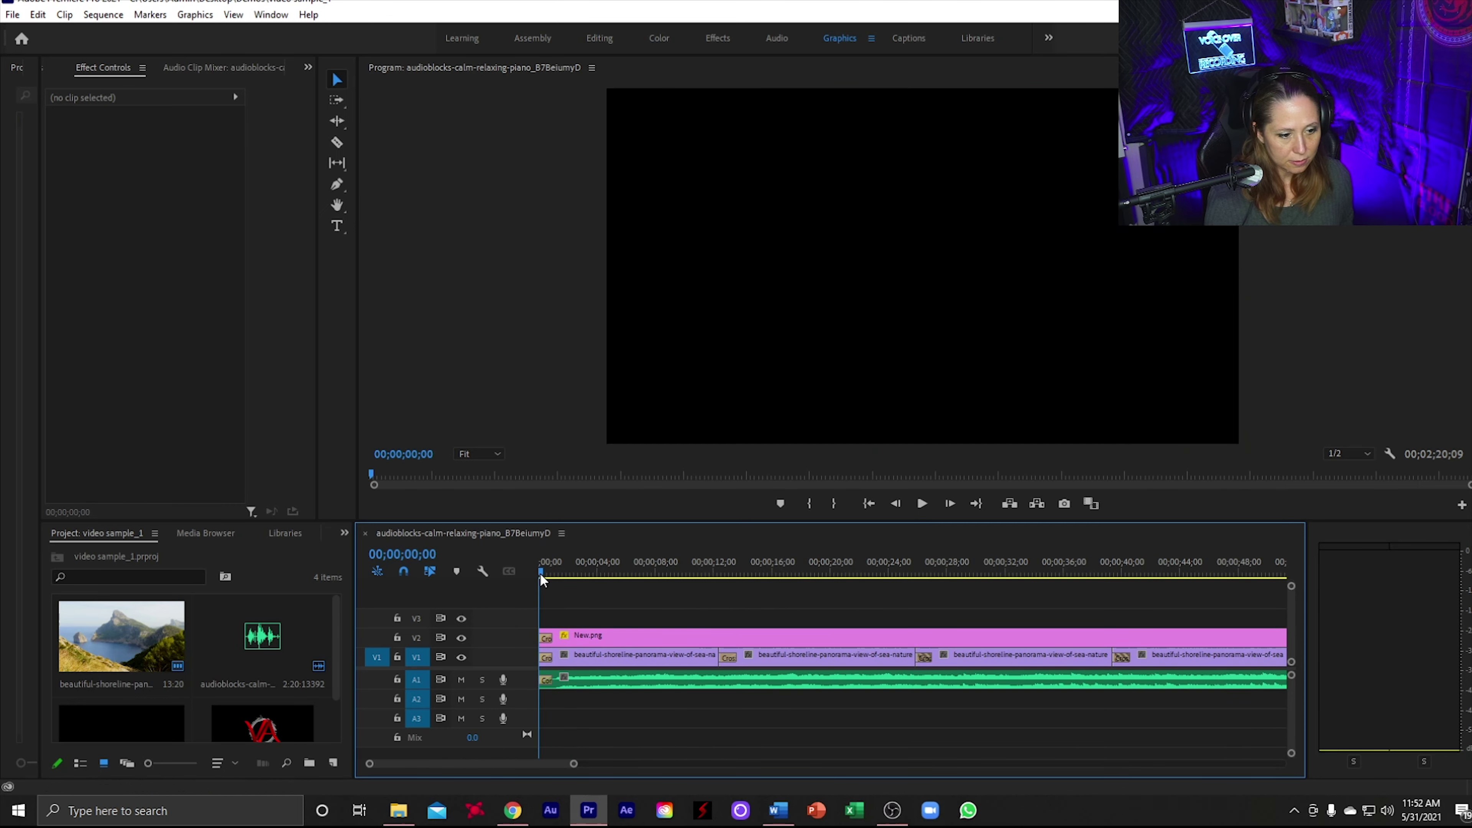
key("space")
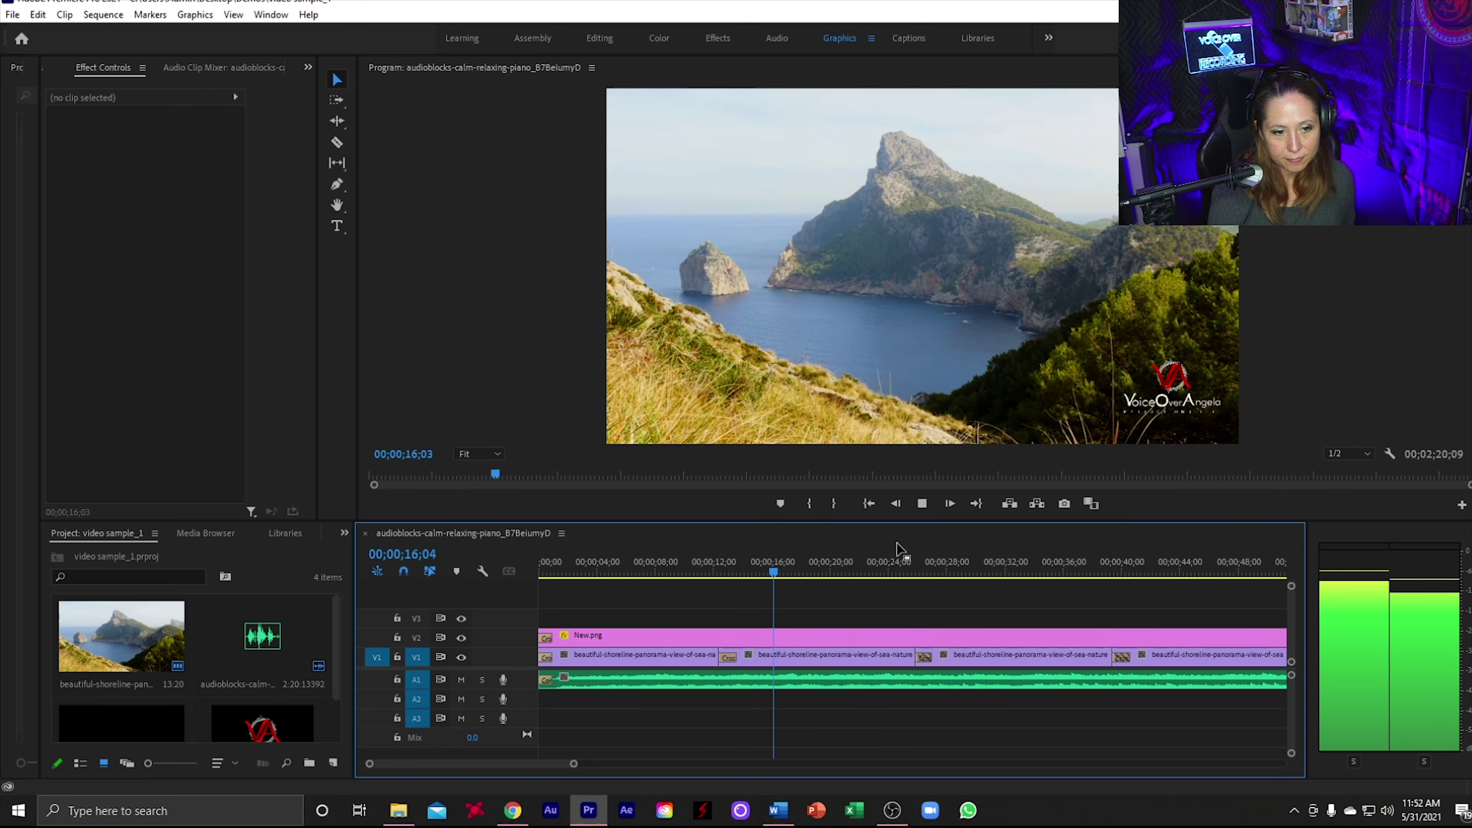
key("space")
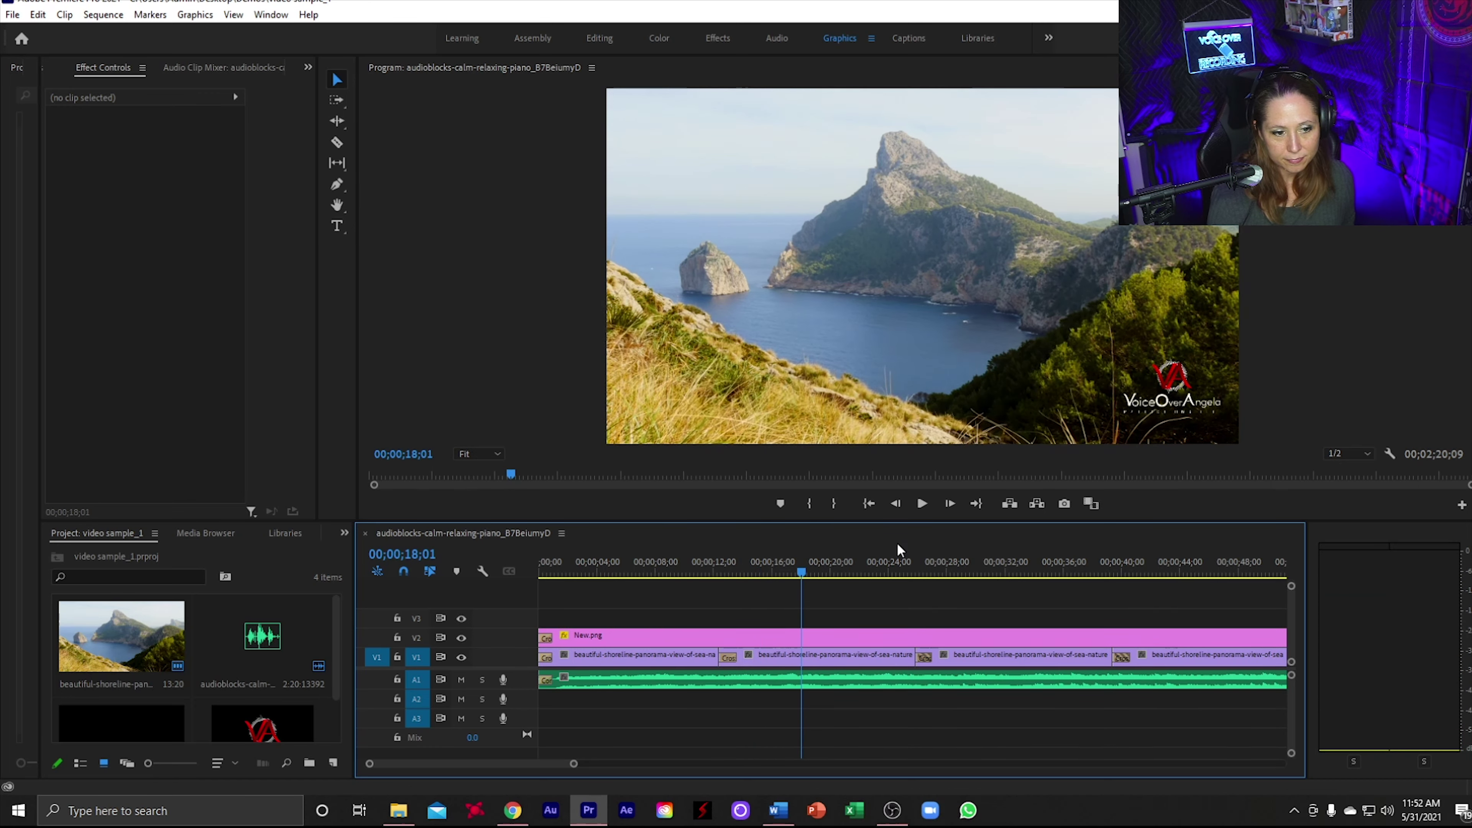
Step: Set the logo clip's opacity to 25% and play across the first transition to check the watermark
left_click(782, 634)
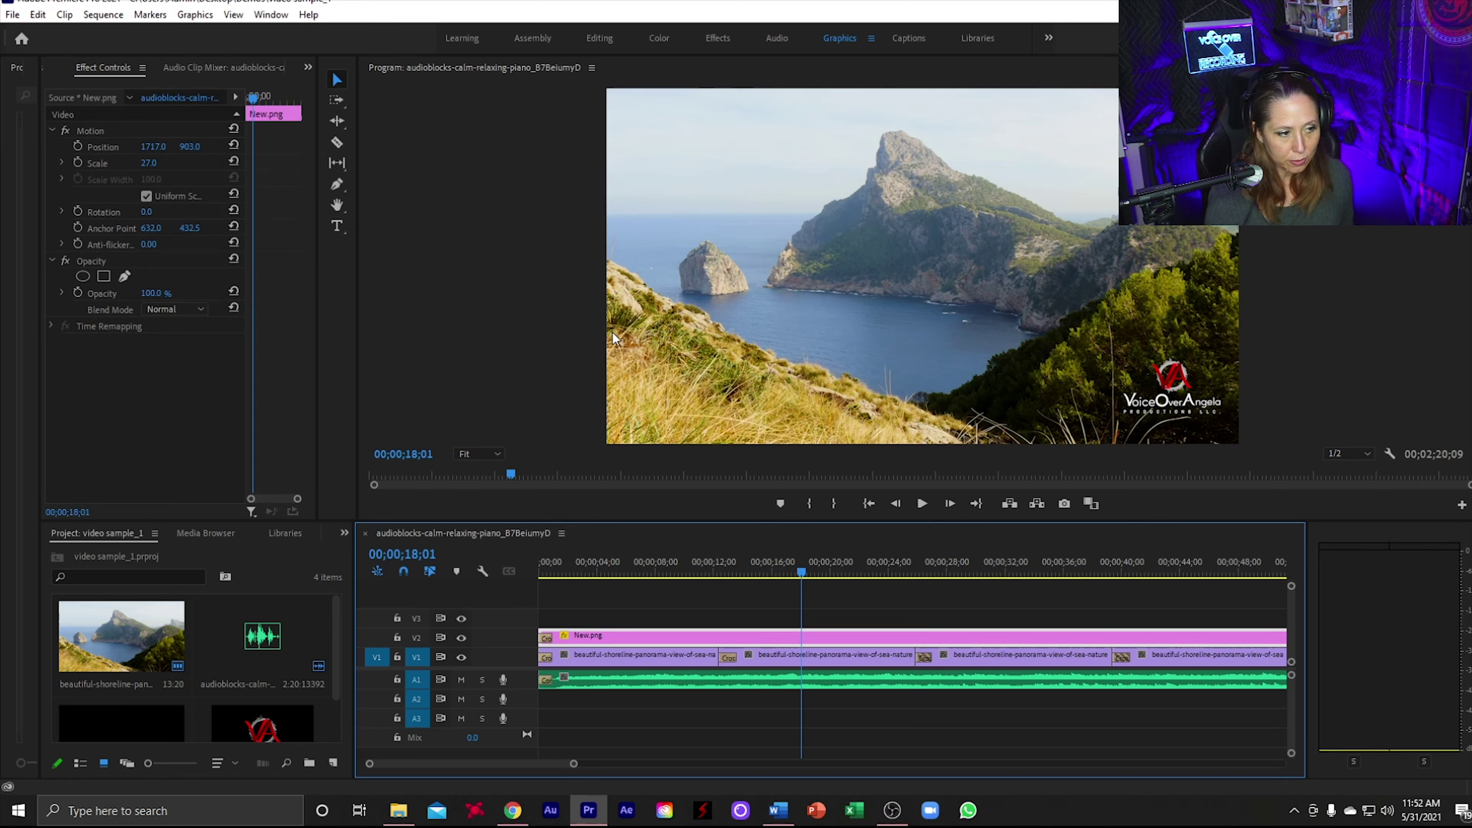
left_click(156, 295)
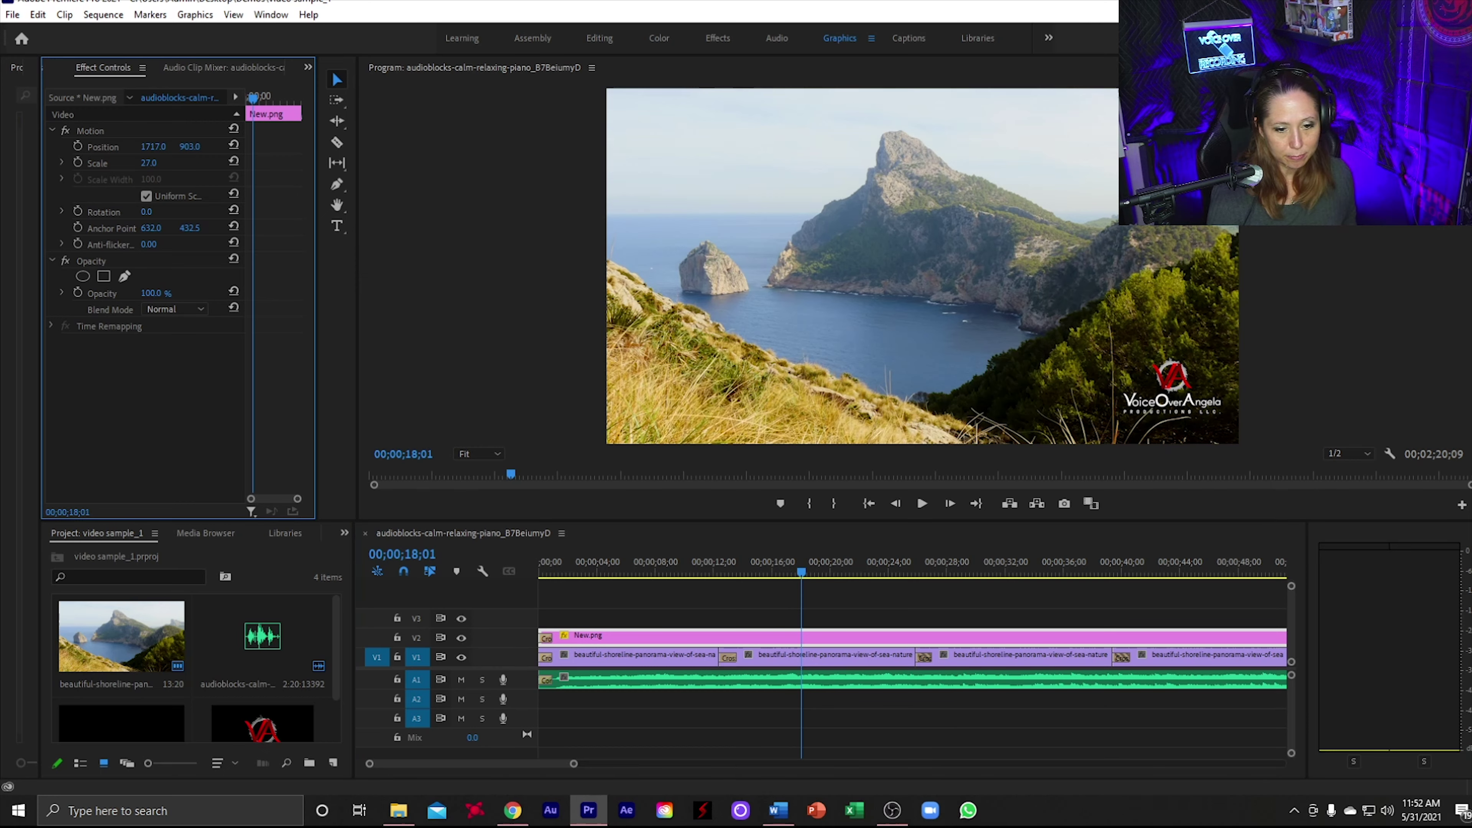
left_click_drag(157, 294, 148, 295)
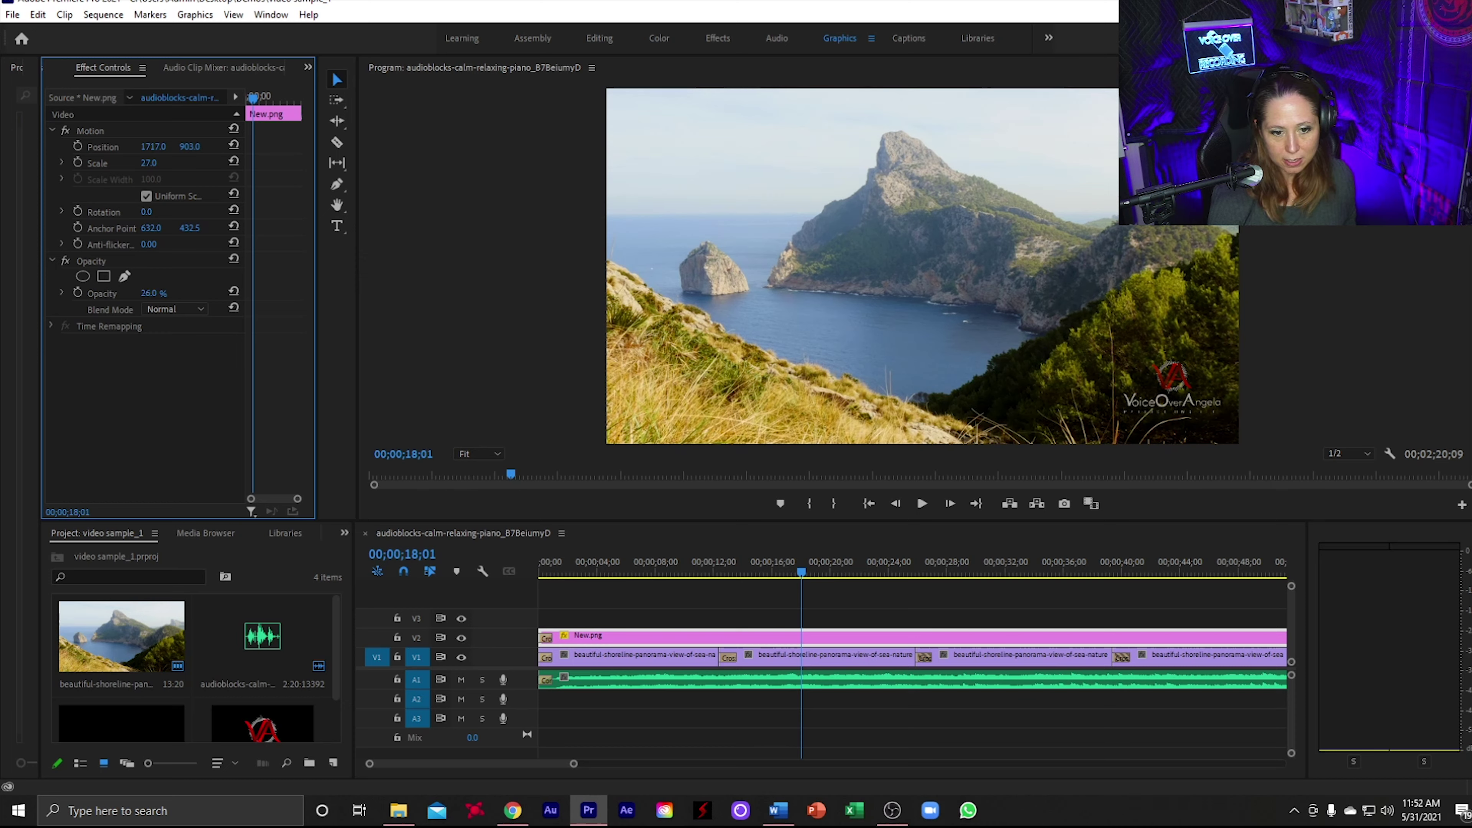
left_click(684, 564)
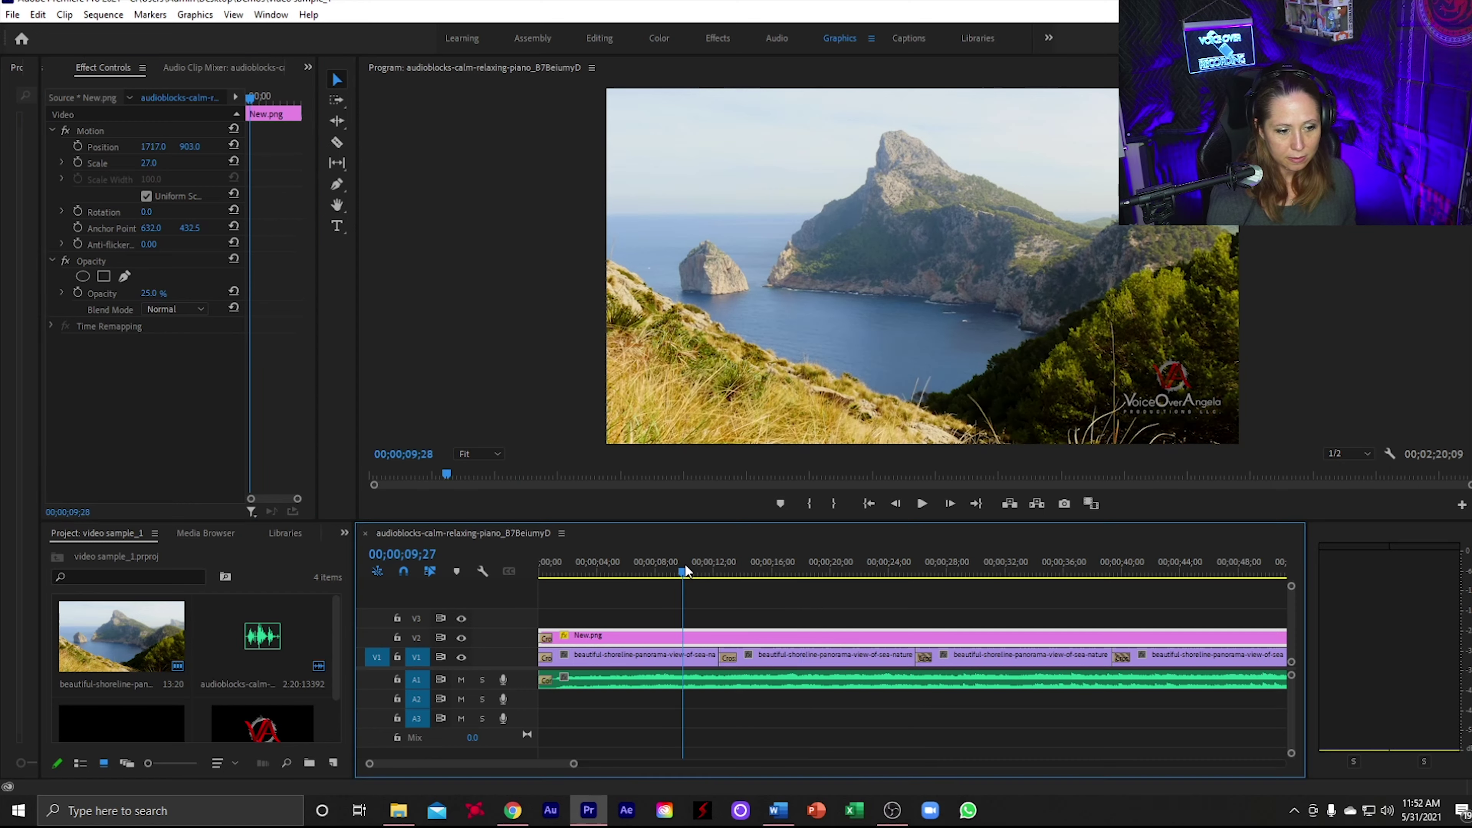
key("space")
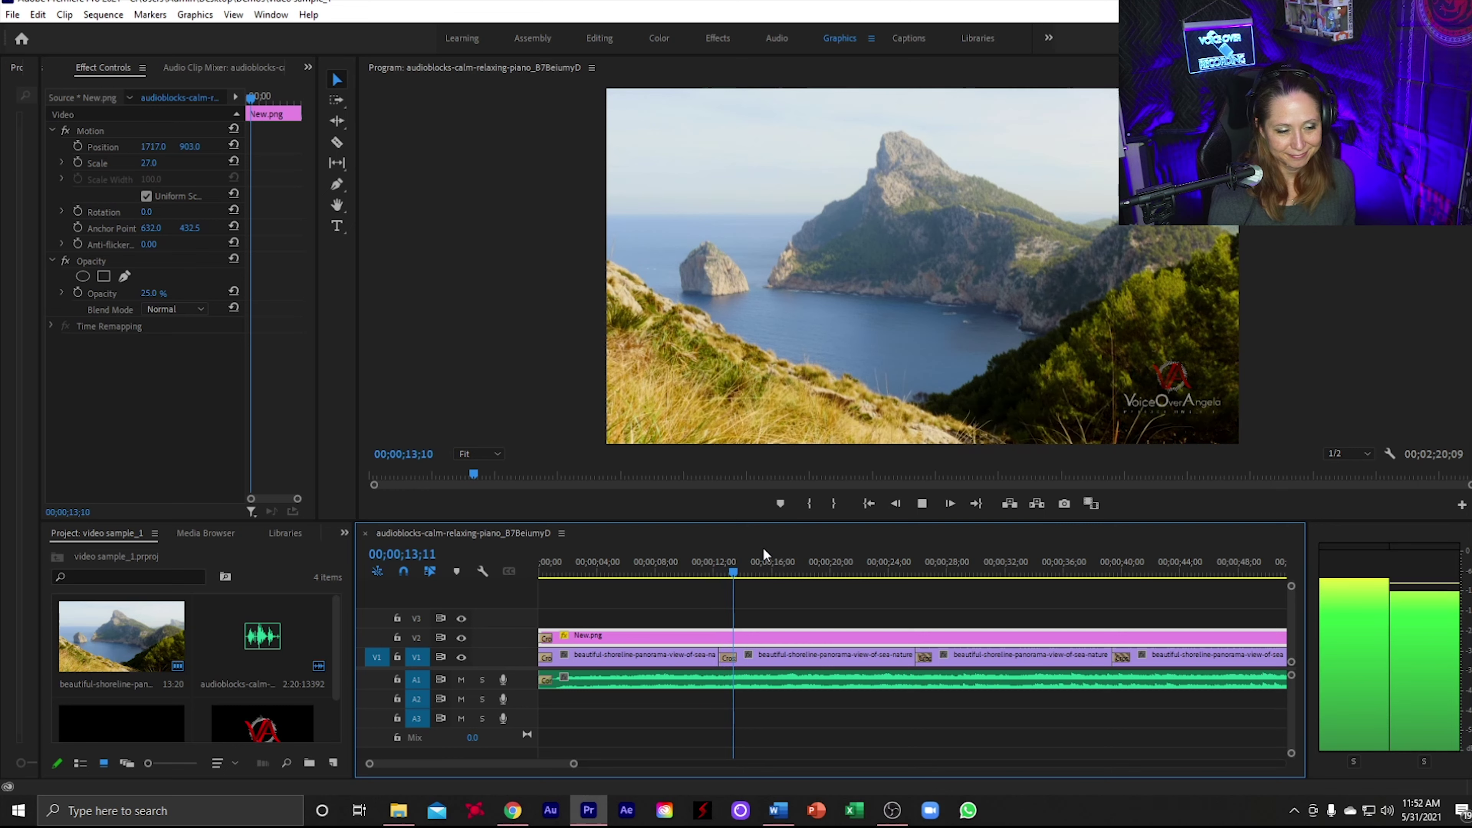
key("space")
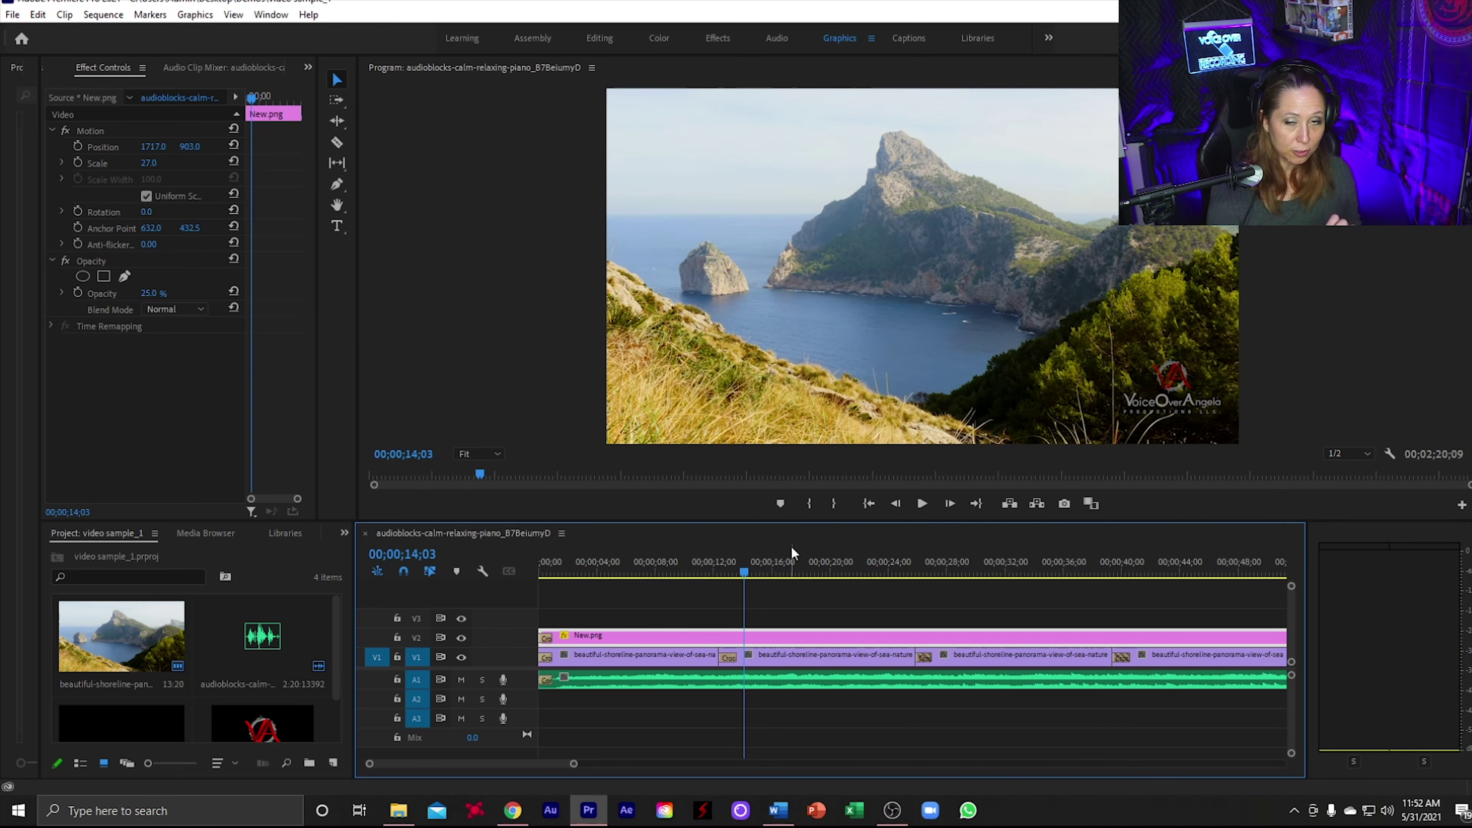